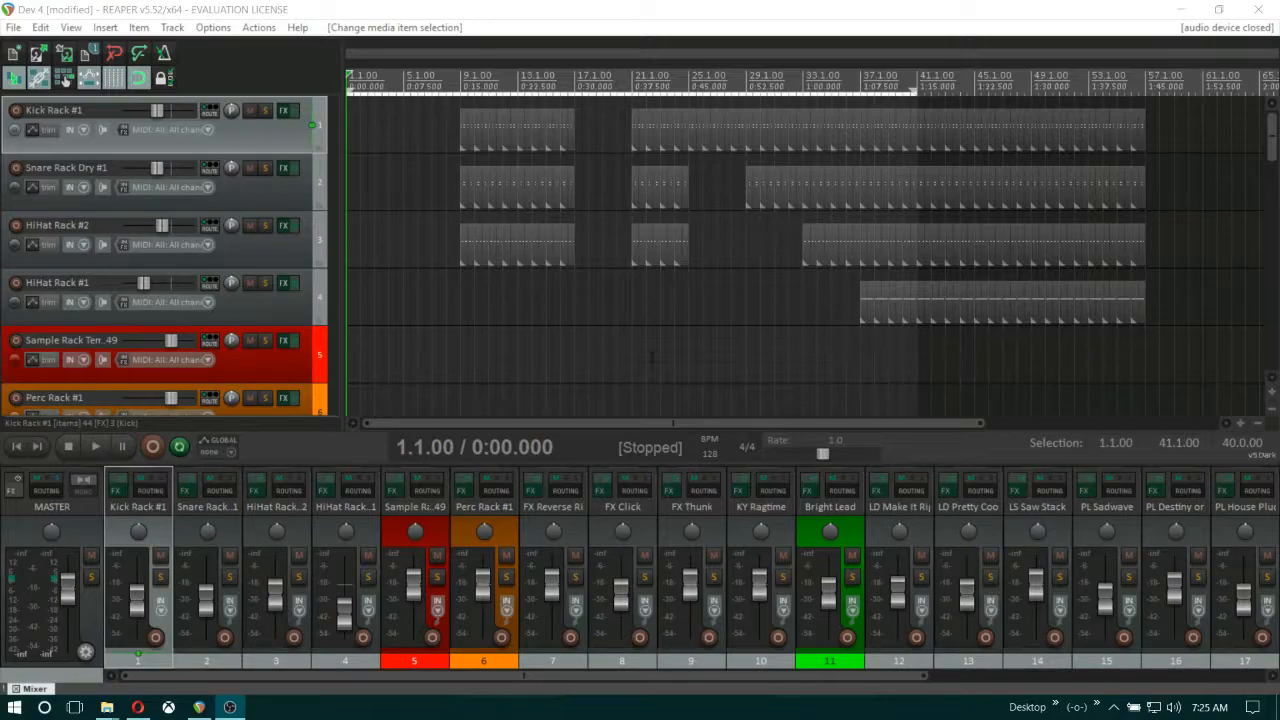
Open the MIDI device preferences and check that the Launchkey MK2 49 input has device input and control messages enabled
left_click(568, 24)
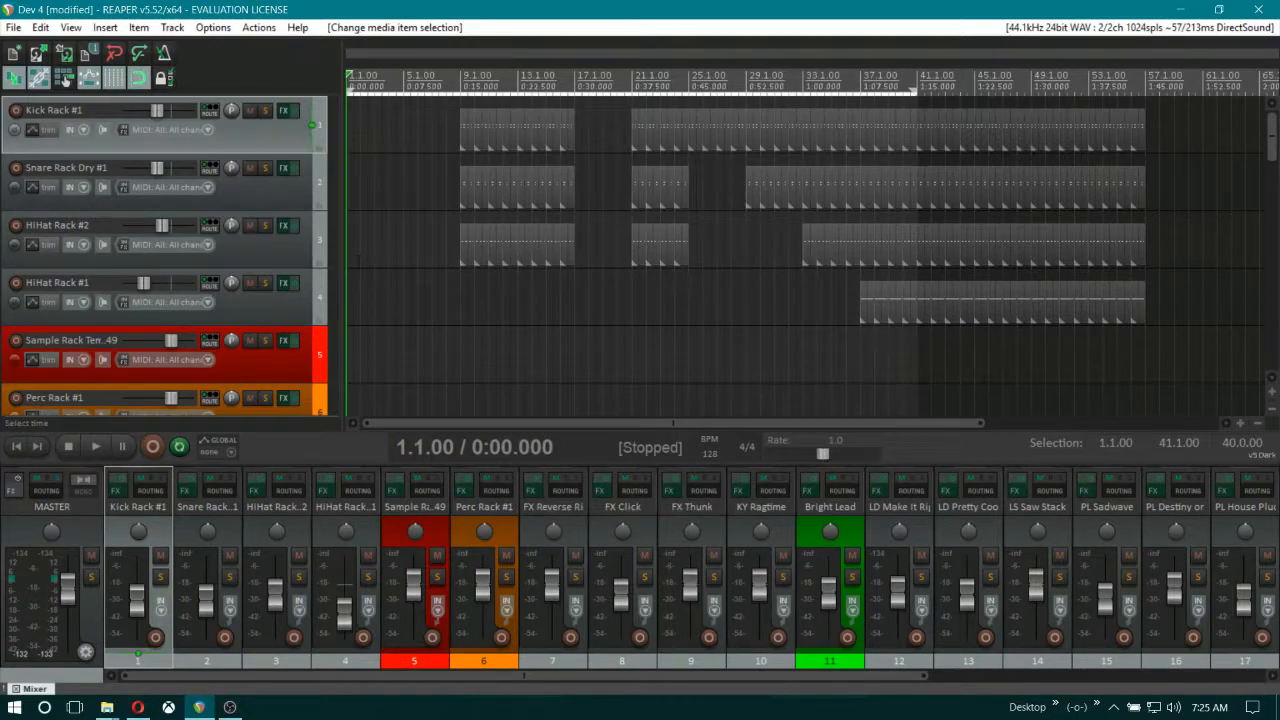
left_click(213, 27)
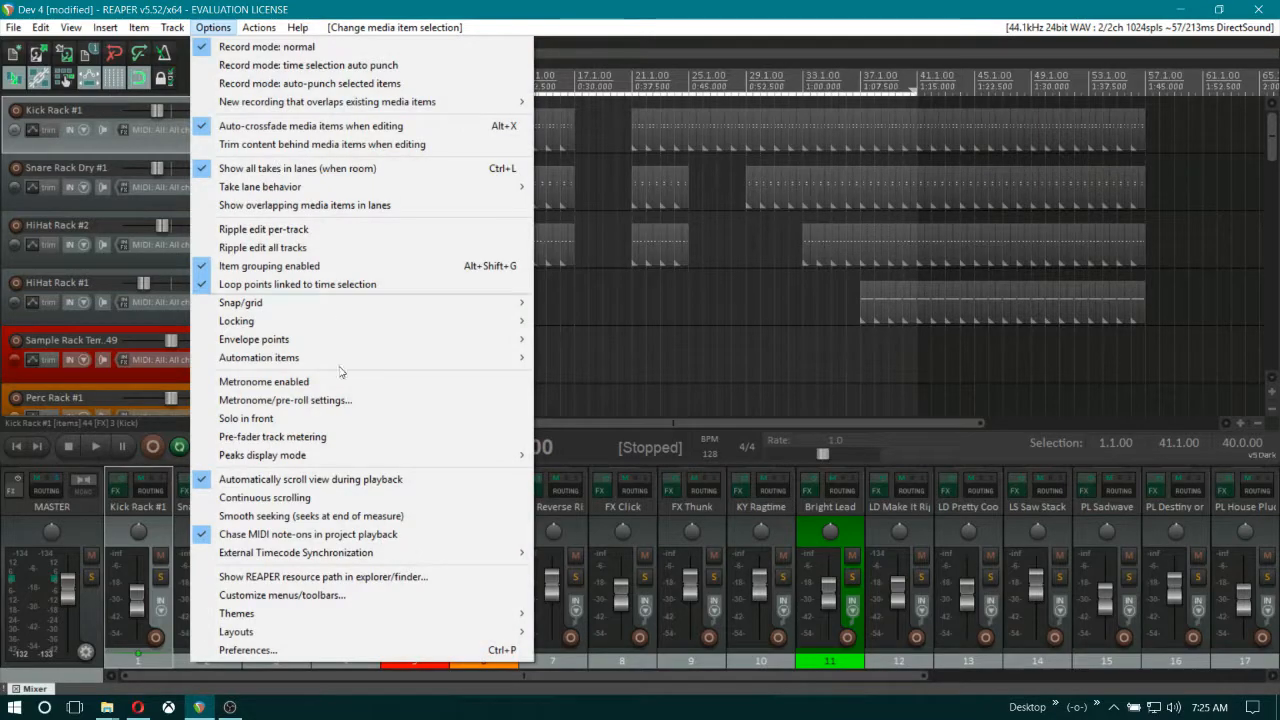
left_click(314, 650)
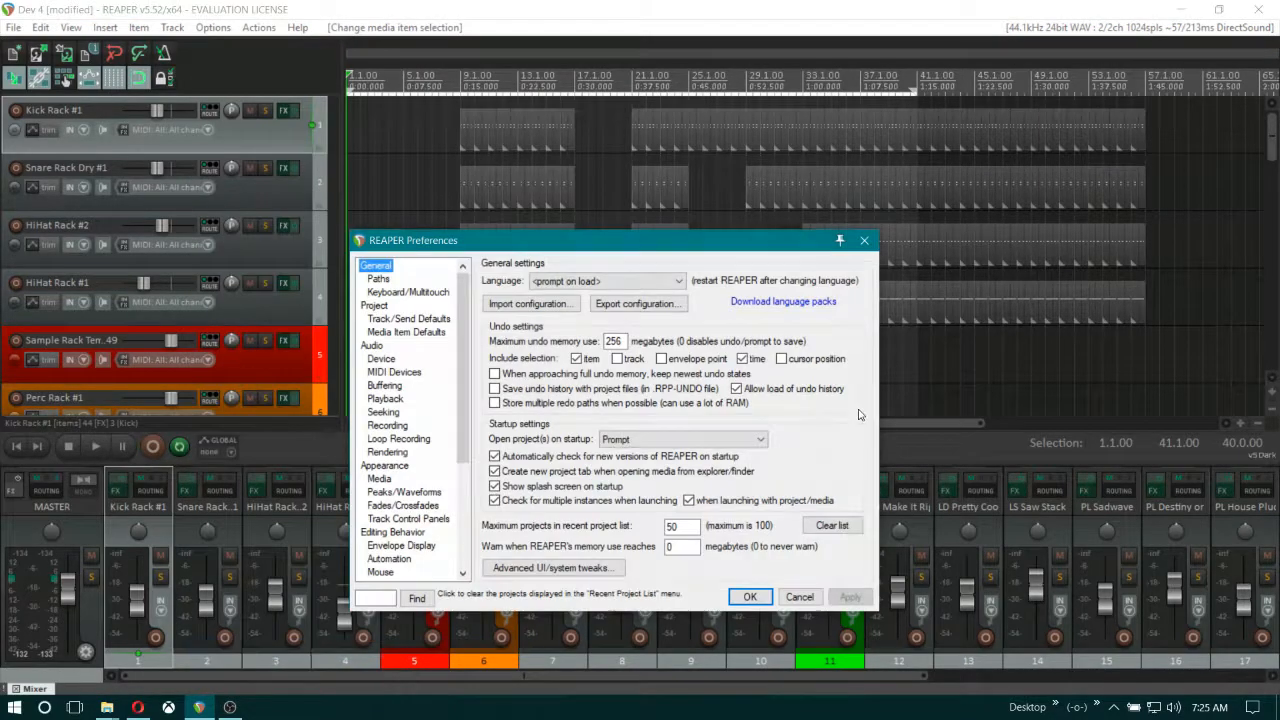
left_click(410, 374)
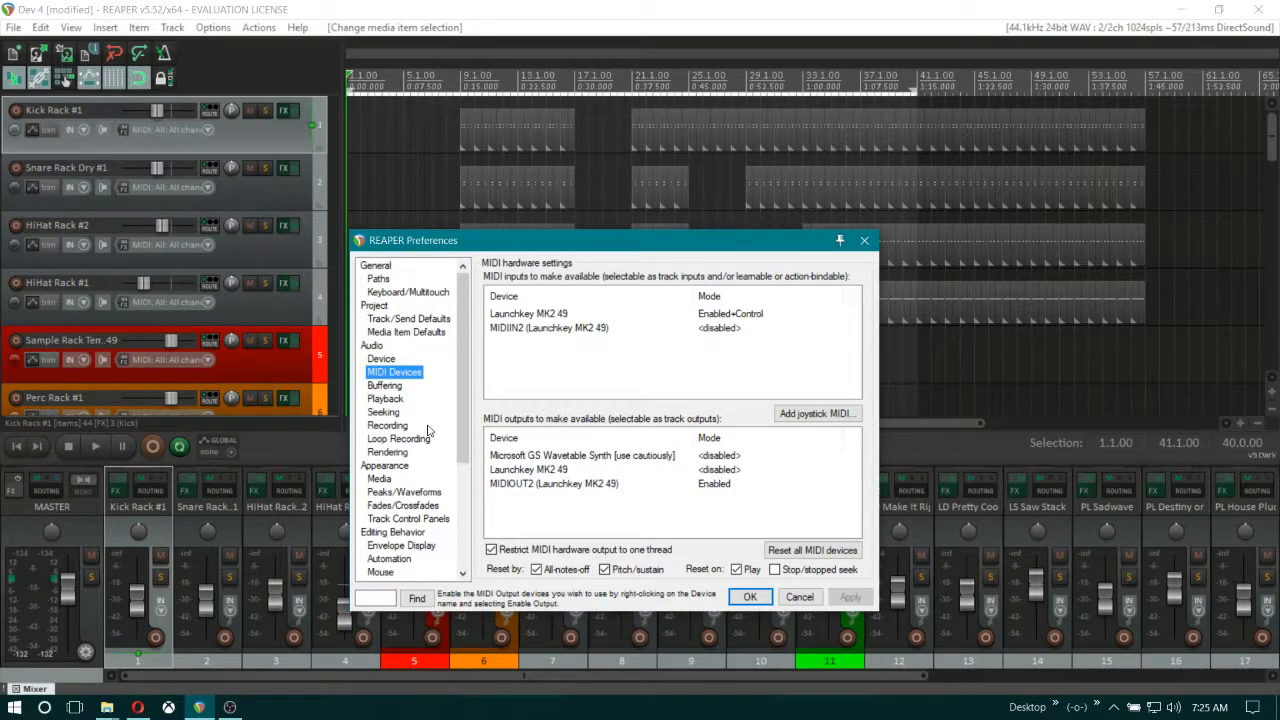
scroll(428, 430, "down", 5)
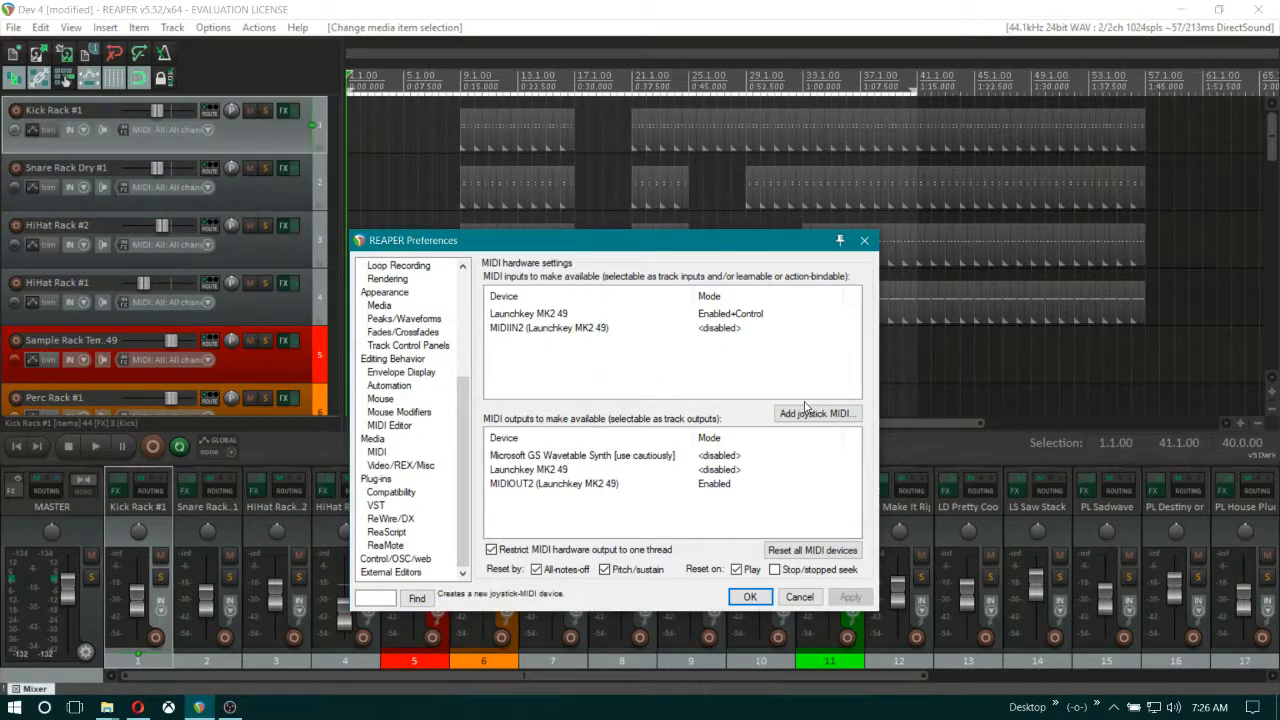
double_click(556, 314)
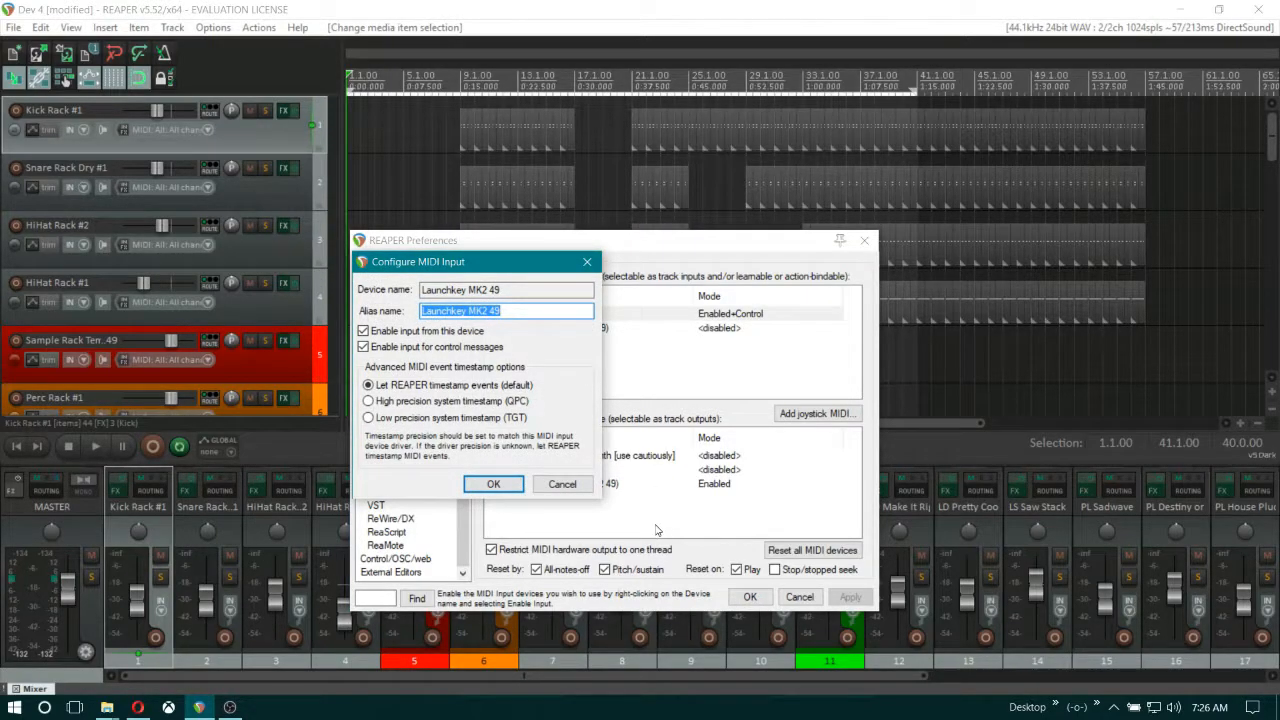
left_click(493, 484)
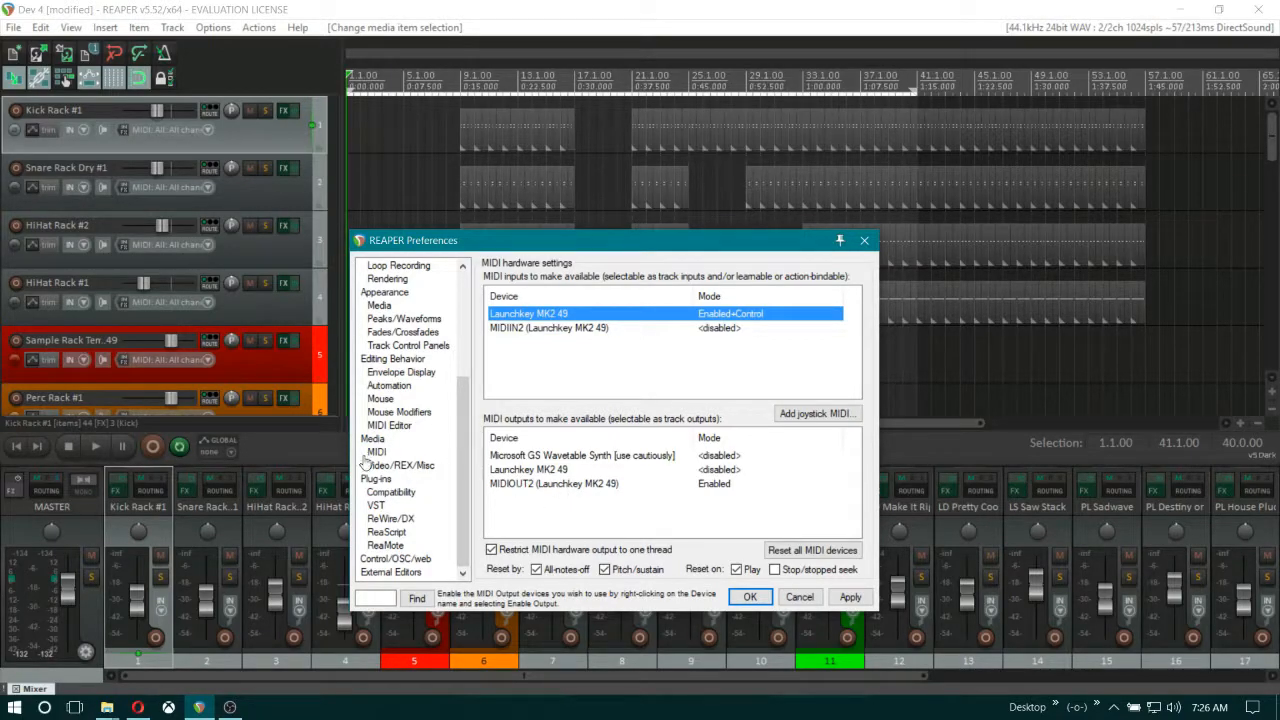
Review the full list of VST plug-in paths in the preferences, then accept and close the preferences
left_click(377, 505)
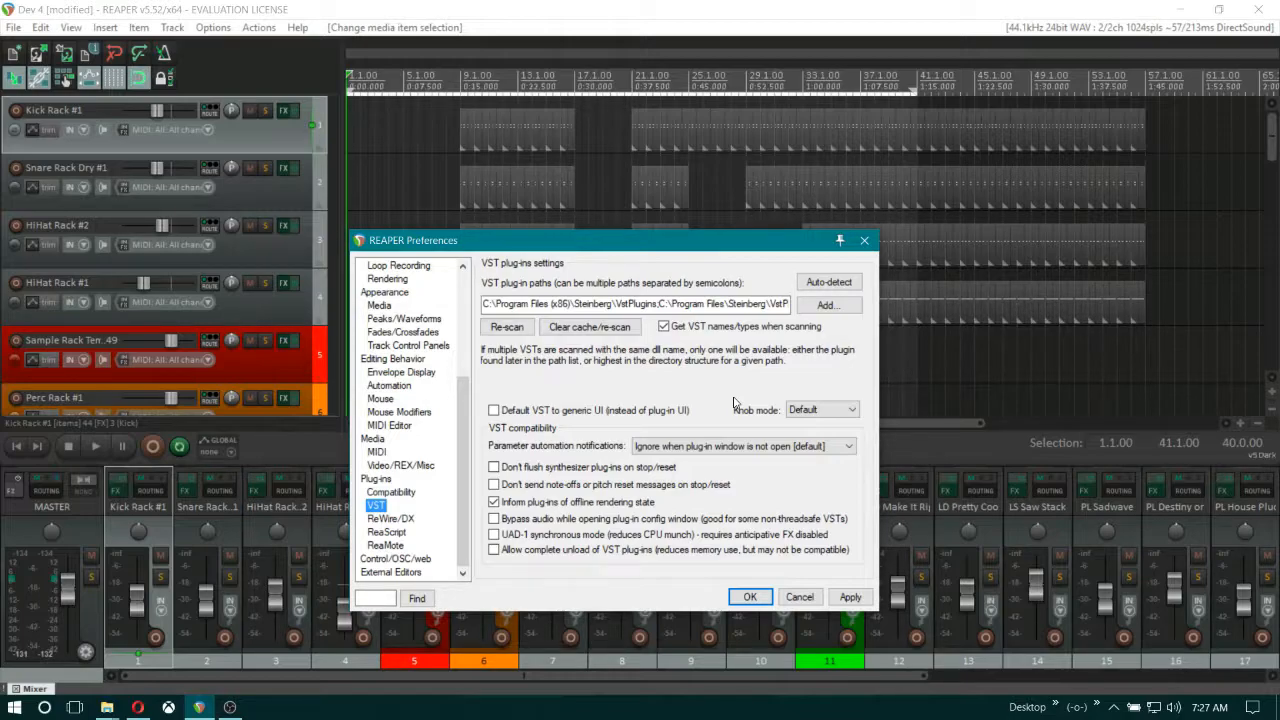
left_click(733, 303)
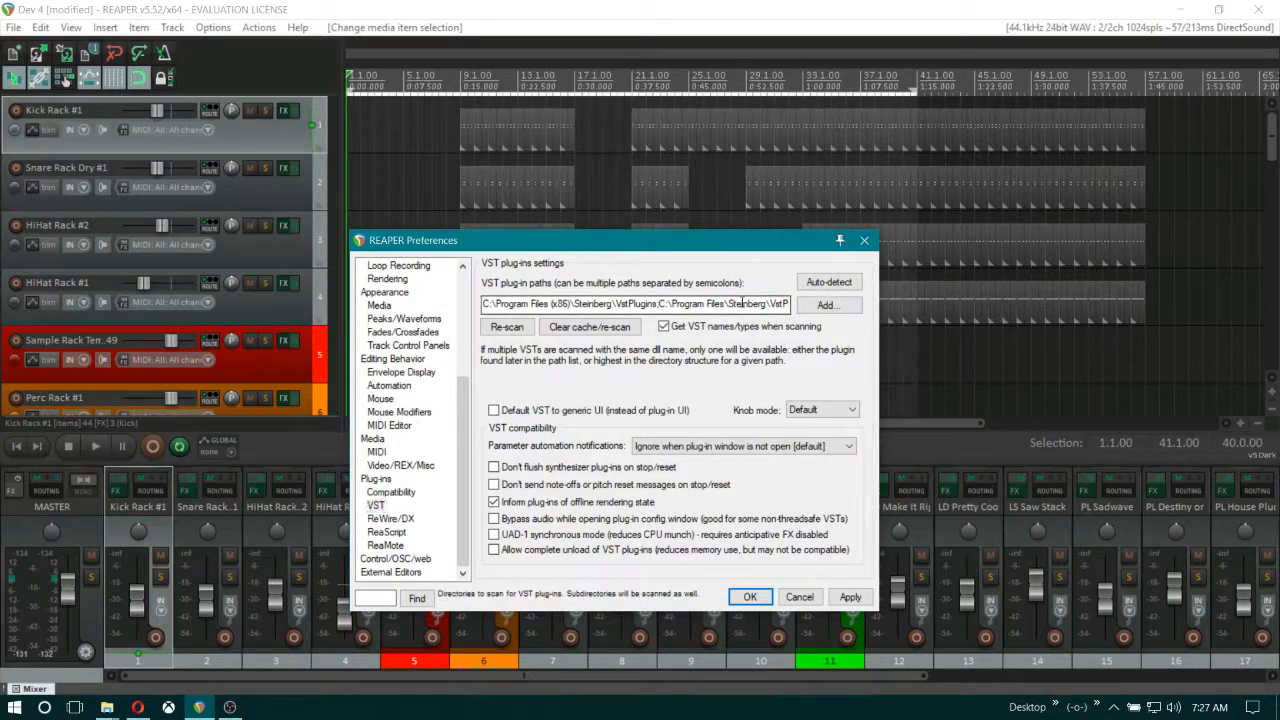
key("Right")
key("Right")
key("Right")
key("Right")
key("Right")
key("Right")
key("Right")
key("Right")
key("Right")
key("Right")
key("Right")
key("Right")
key("Right")
key("Right")
key("Right")
key("Right")
key("Right")
key("Right")
key("Right")
key("Right")
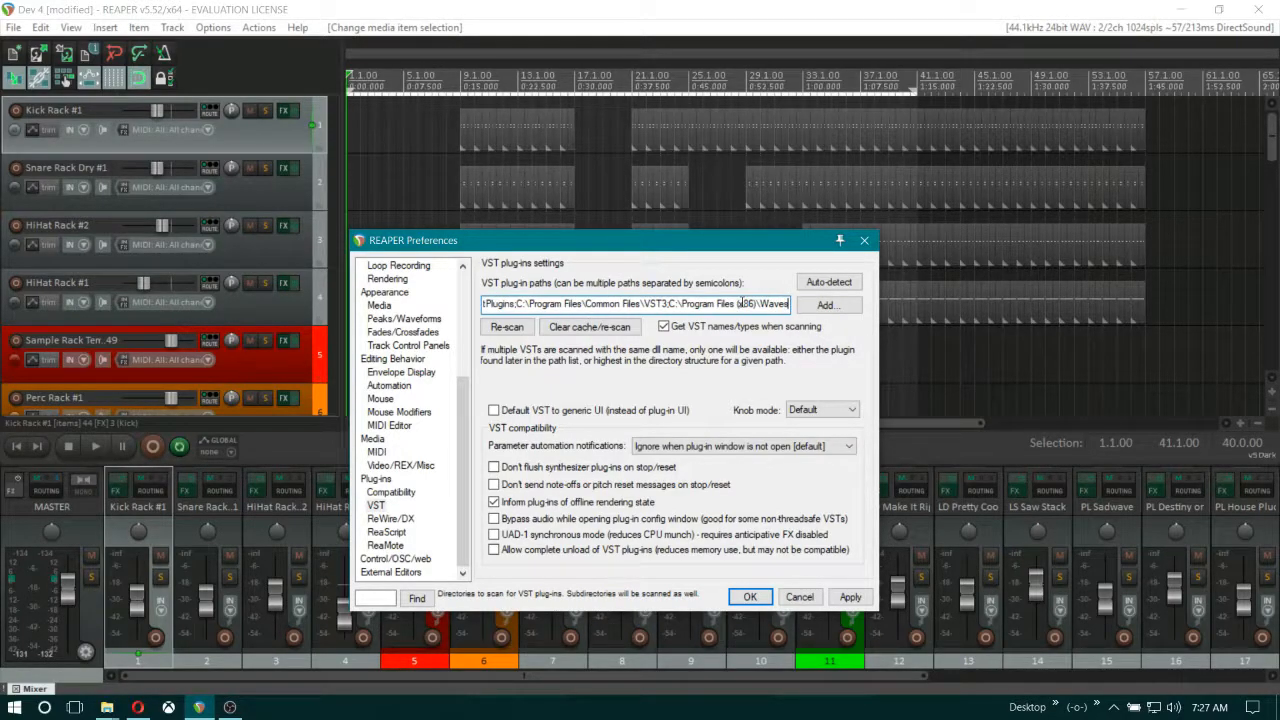
key("Left")
key("Left")
key("Left")
key("Left")
key("Left")
key("Left")
key("Left")
key("Left")
key("Left")
key("Left")
key("Left")
key("Left")
key("Left")
key("Left")
key("Left")
key("Left")
key("Left")
key("Left")
key("Left")
key("Left")
key("Left")
key("Left")
key("Left")
key("Left")
key("Left")
key("Left")
key("Left")
key("Left")
key("Left")
key("Left")
key("Left")
key("Left")
key("Left")
key("Left")
key("Left")
key("Left")
key("Left")
key("Left")
key("Left")
key("Left")
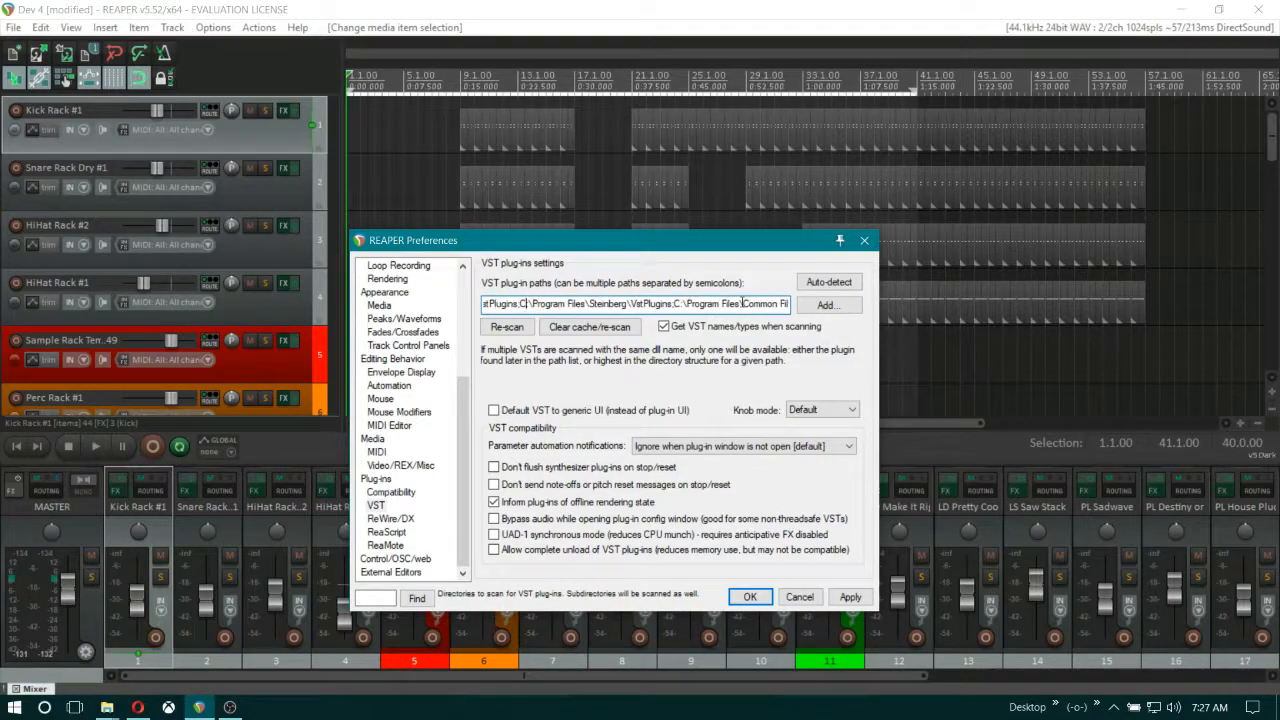
key("Left")
key("Left")
key("Left")
key("Left")
key("Left")
key("Left")
key("Left")
key("Left")
key("Left")
key("Left")
key("Left")
key("Left")
key("Left")
key("Left")
key("Left")
key("Left")
key("Left")
key("Right")
key("Right")
key("Right")
key("Right")
key("Right")
key("Right")
key("Right")
key("Right")
key("Right")
key("Right")
key("Right")
key("Right")
key("Right")
key("Right")
key("Right")
key("Right")
key("Right")
key("Right")
key("Right")
key("Right")
key("Right")
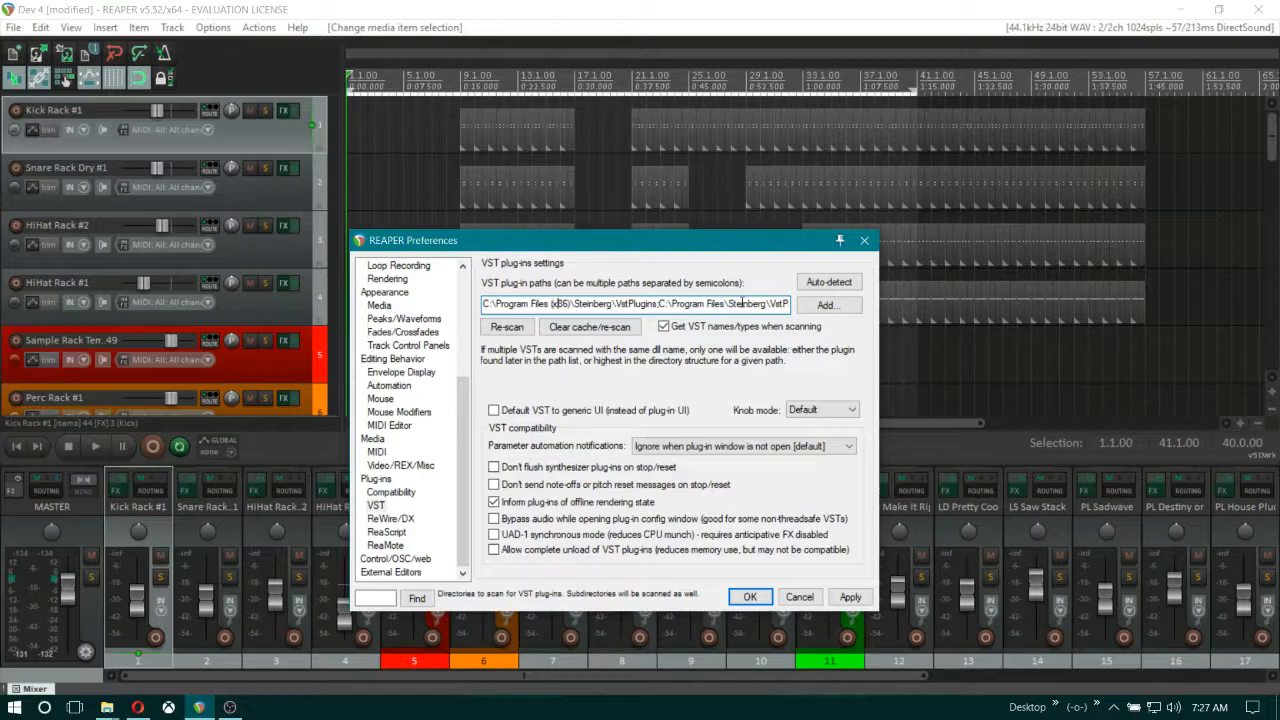
key("Right")
key("Right")
key("Right")
key("Right")
key("Right")
key("Right")
key("Right")
key("Right")
key("Right")
key("Right")
key("Right")
key("Right")
key("Right")
key("Right")
key("Right")
key("Right")
key("Right")
key("Right")
key("Right")
key("Right")
key("Right")
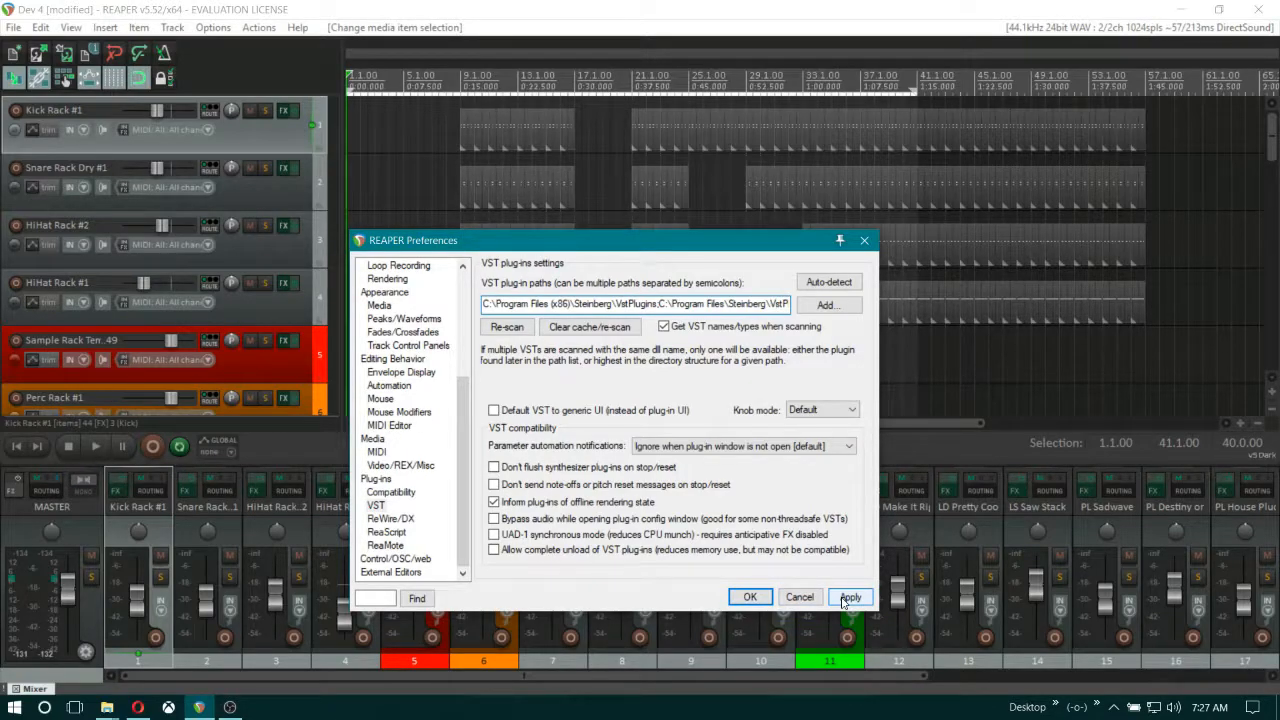
left_click(750, 596)
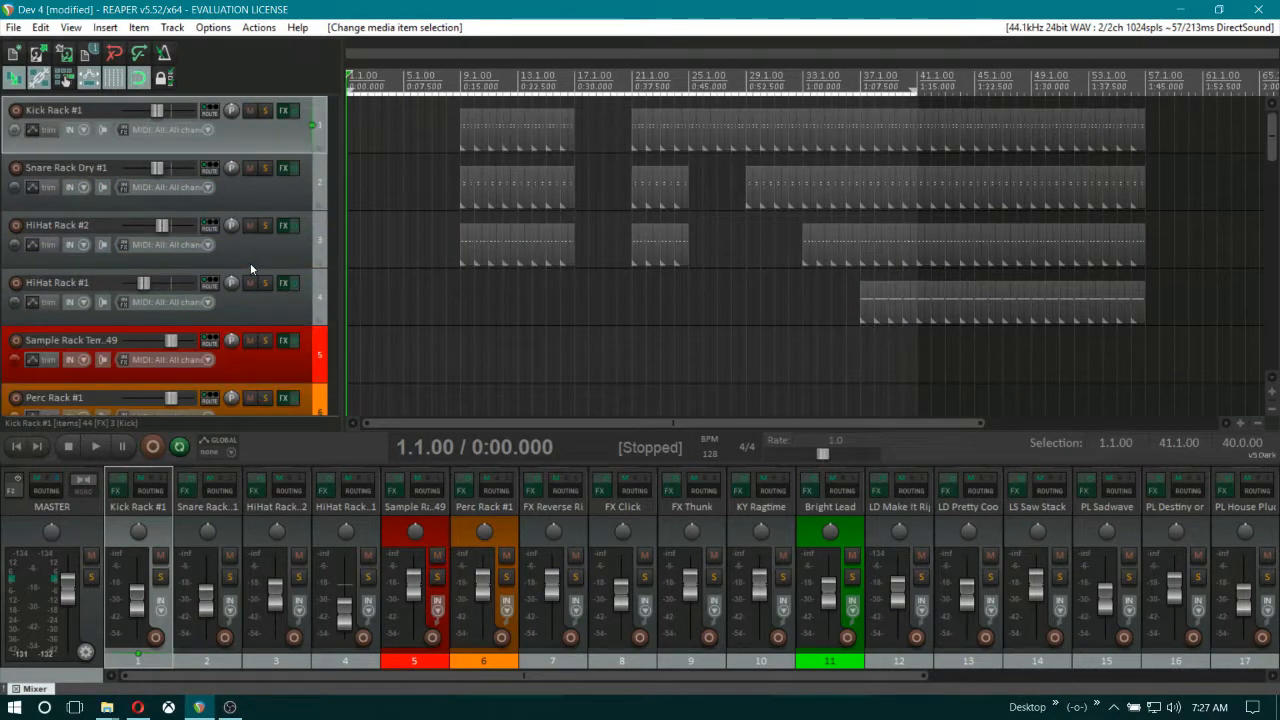
Add a blank track at the end of the track list and browse the instrument plug-ins for its FX chain
scroll(250, 263, "down", 10)
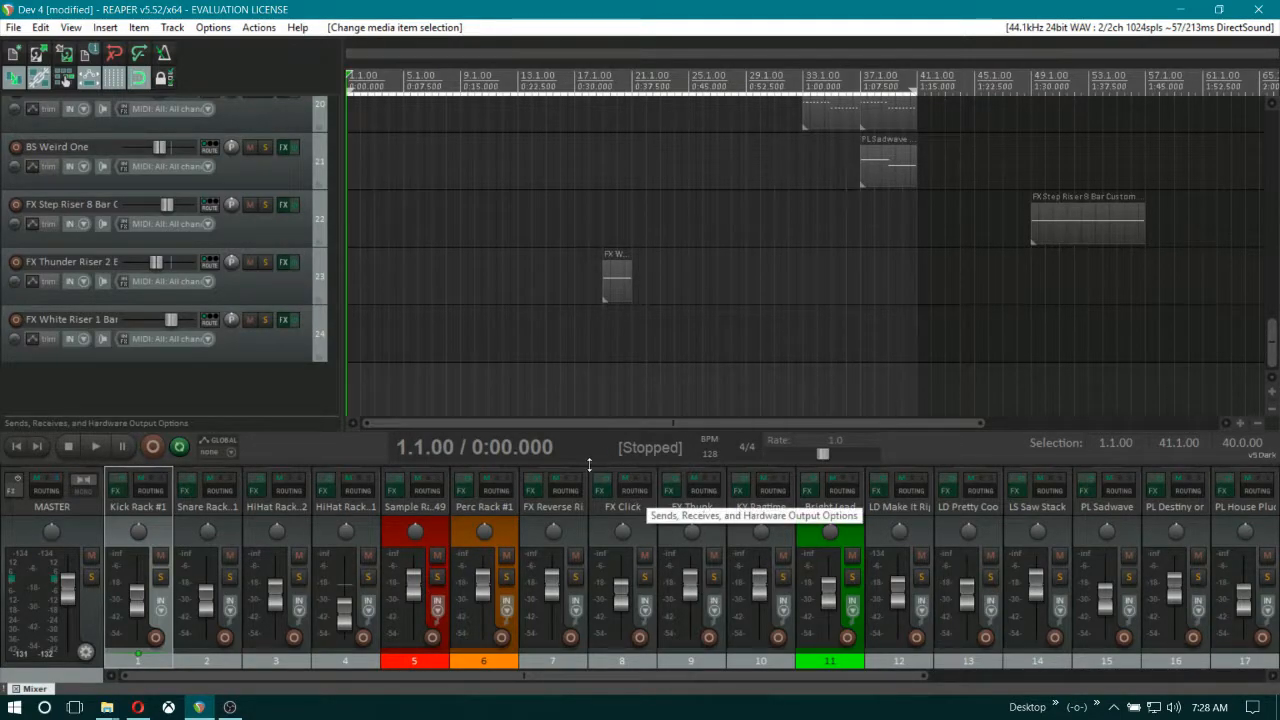
double_click(236, 390)
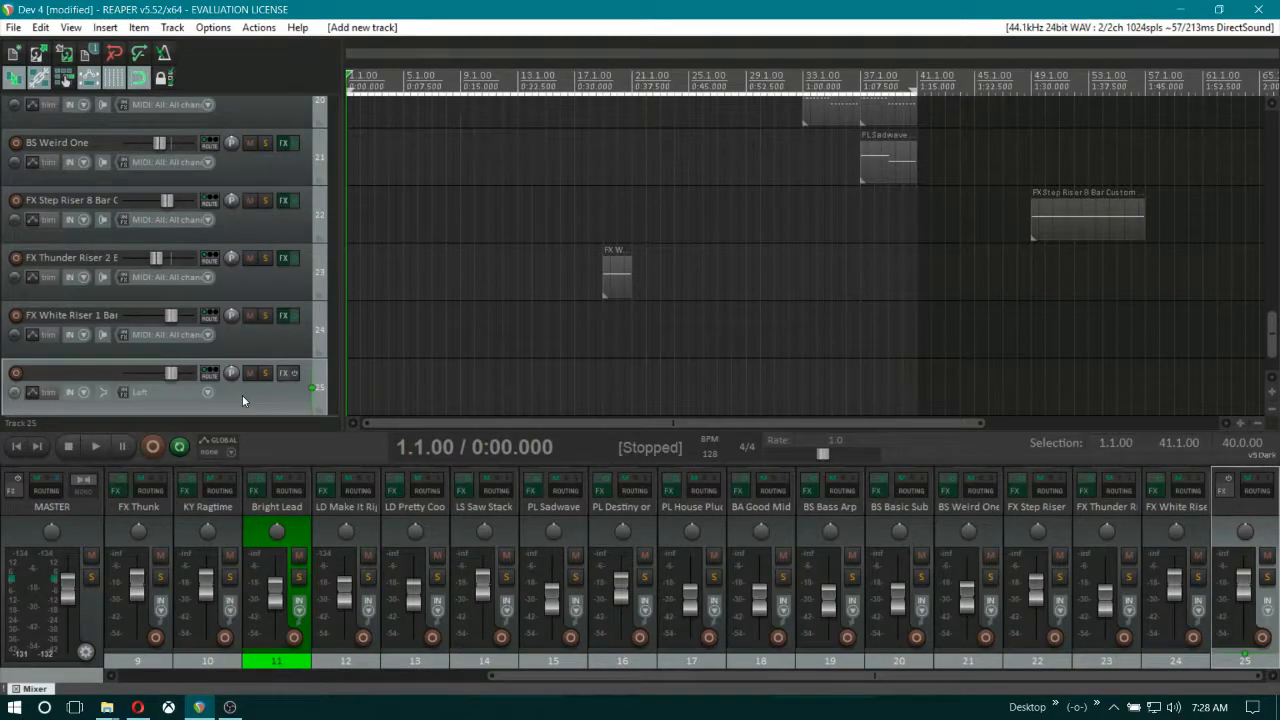
left_click(287, 374)
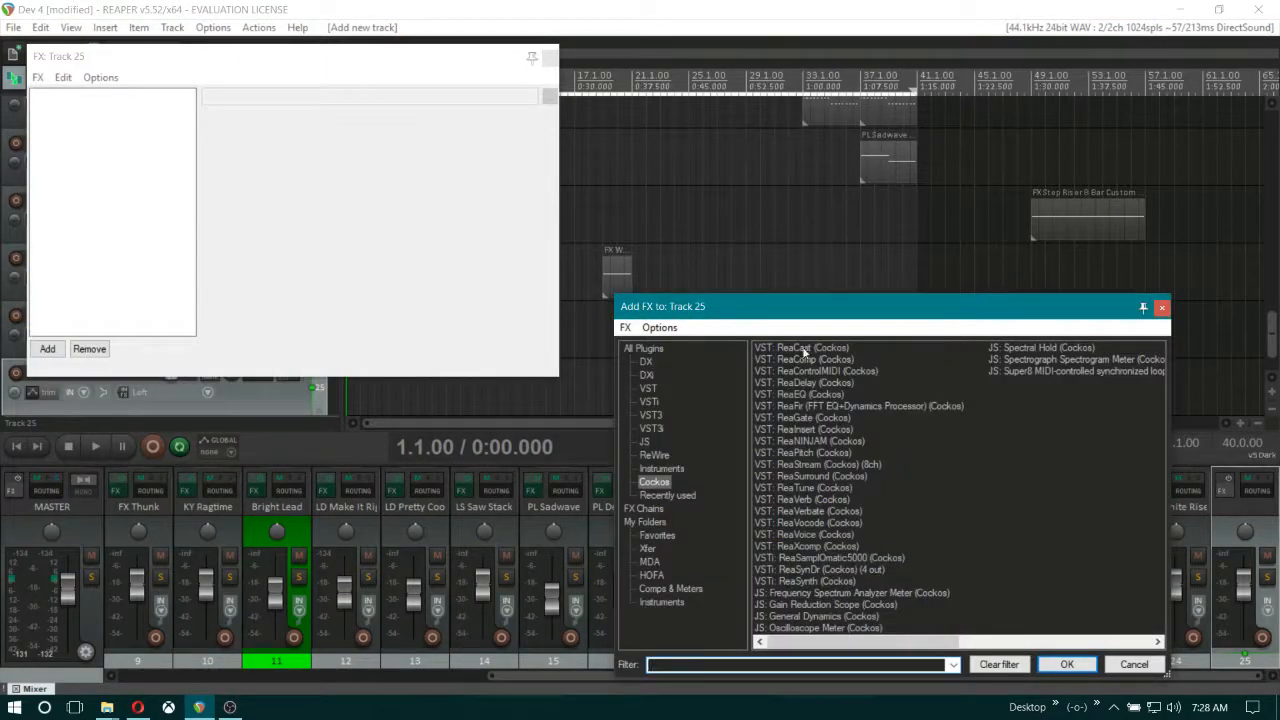
left_click(662, 469)
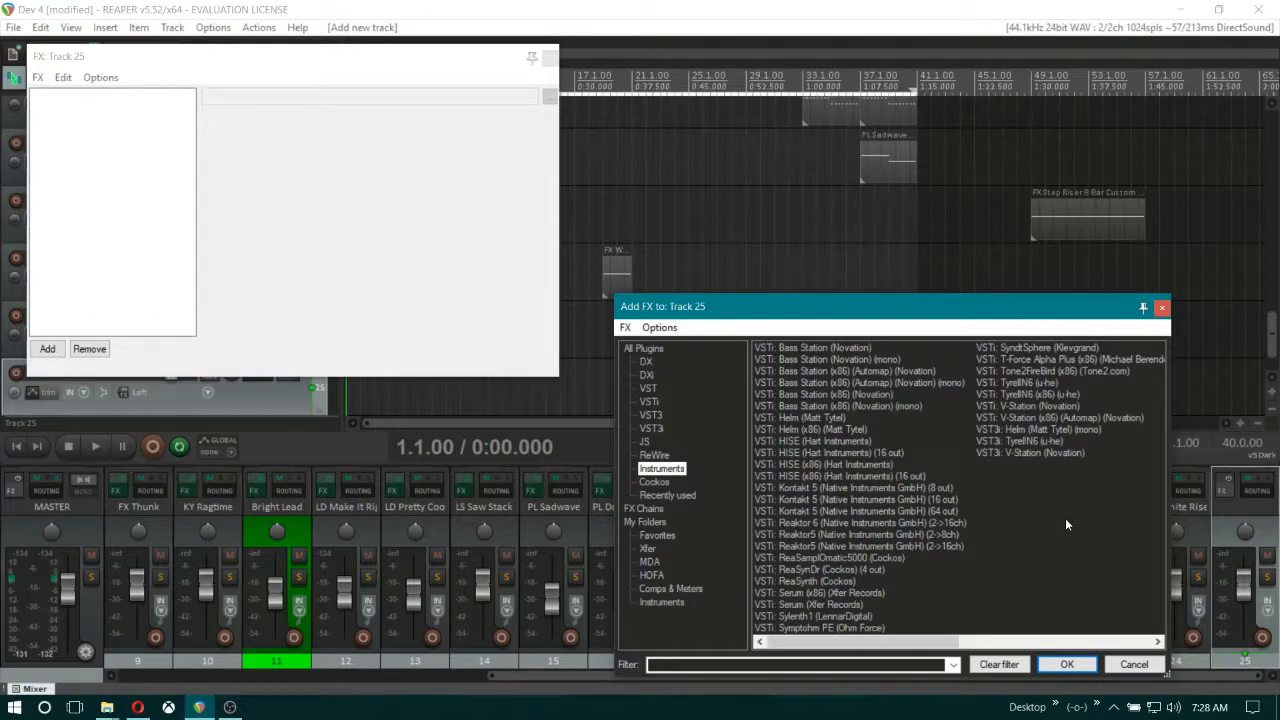
left_click(1162, 309)
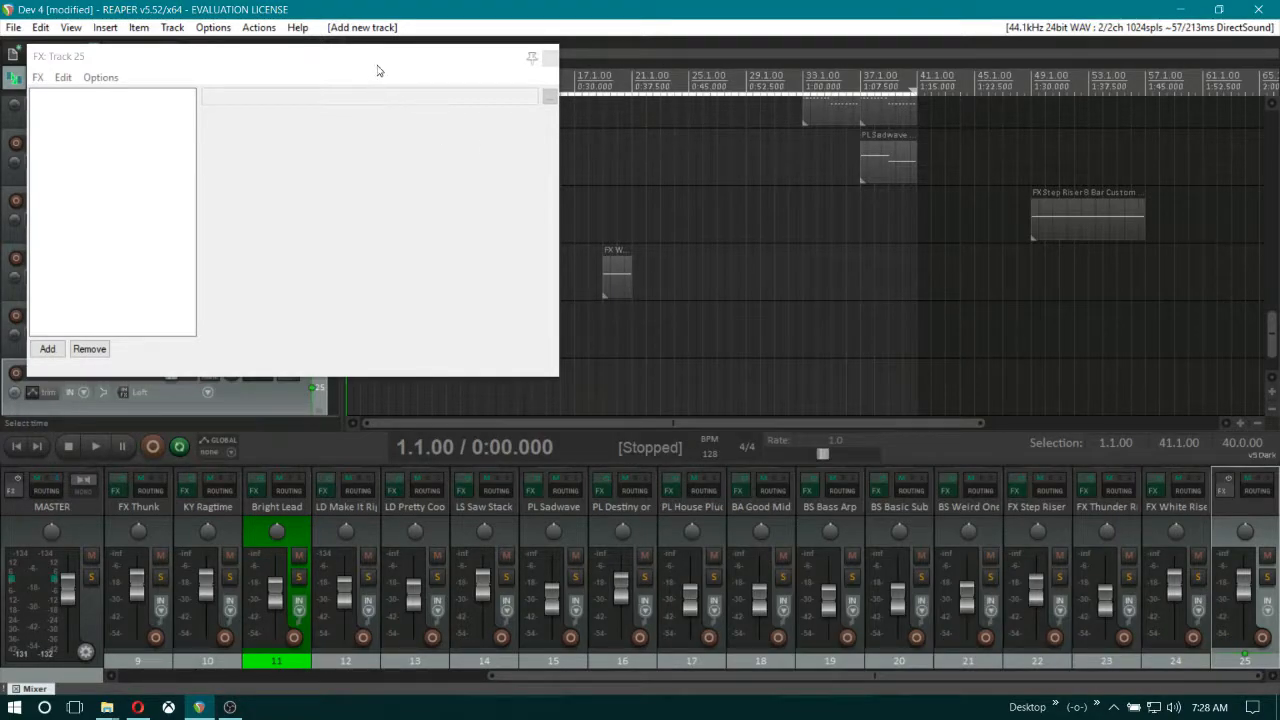
left_click(550, 57)
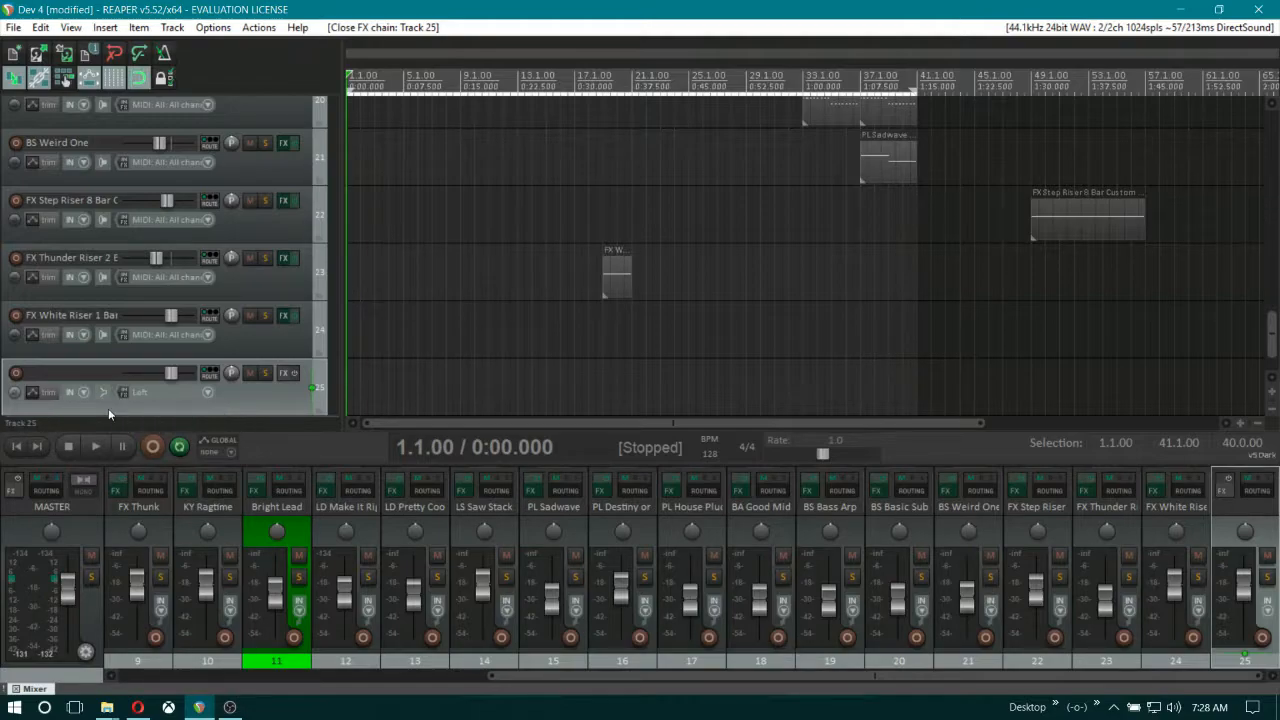
Look at the input choices of the blank track 25 and remove that track from the project
left_click(167, 388)
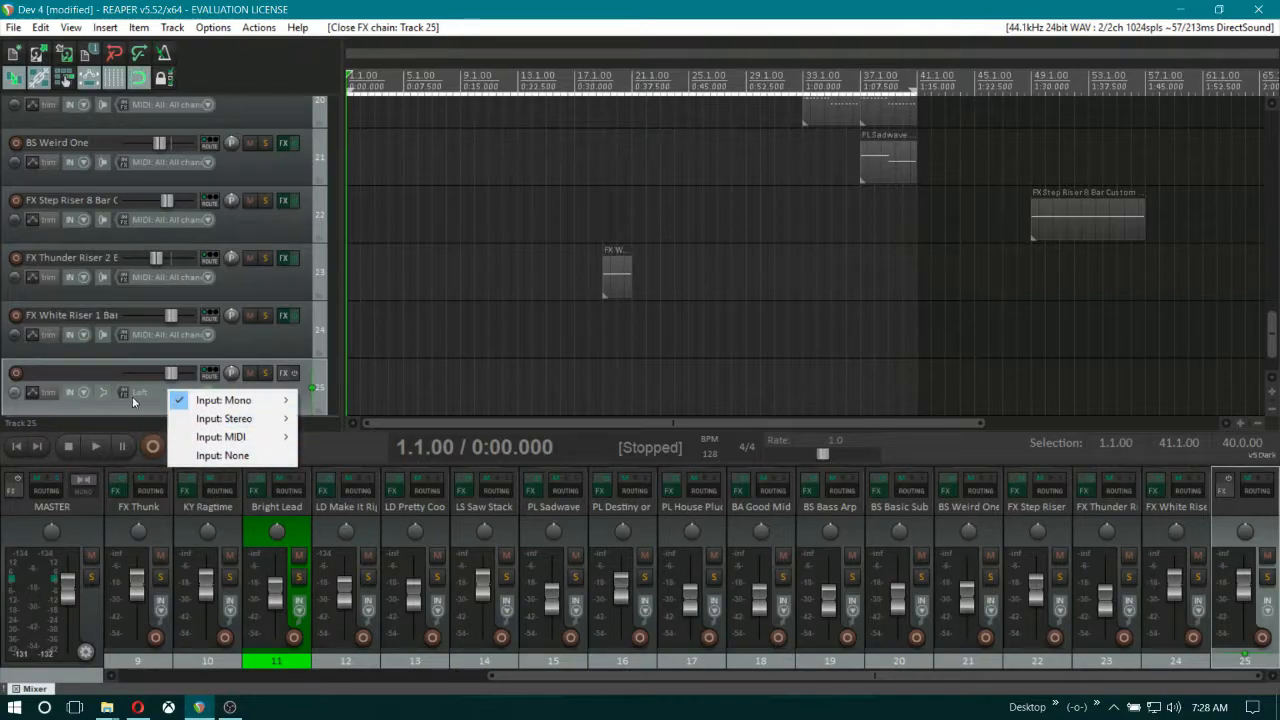
left_click(120, 412)
right_click(257, 396)
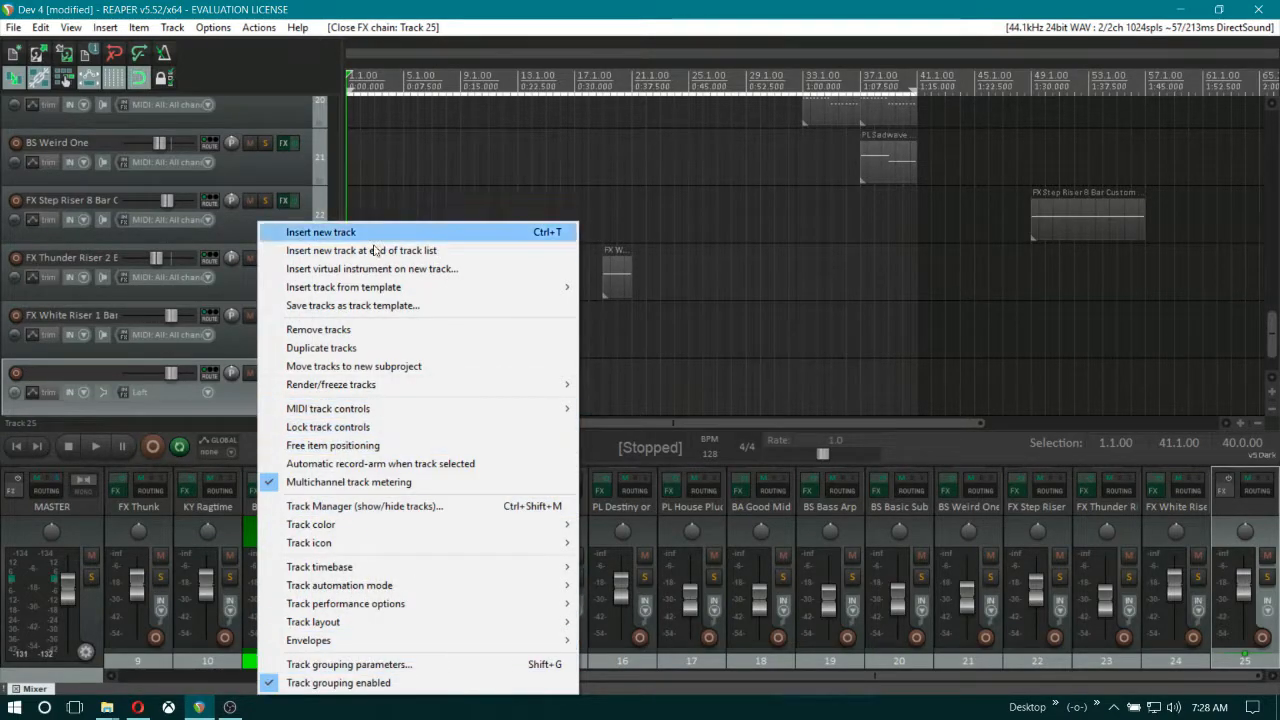
left_click(347, 329)
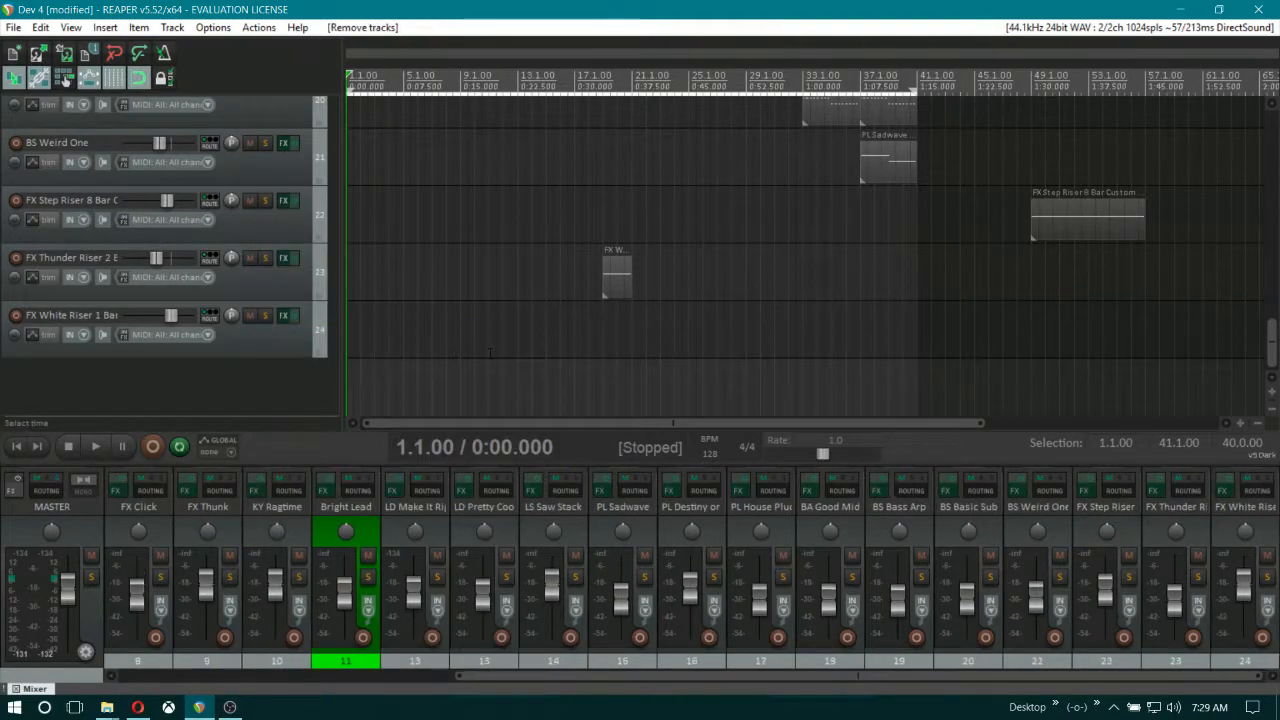
Insert the virtual instrument VSTi: Helm (Matt Tytel) on a new track at the end of the track list
right_click(213, 368)
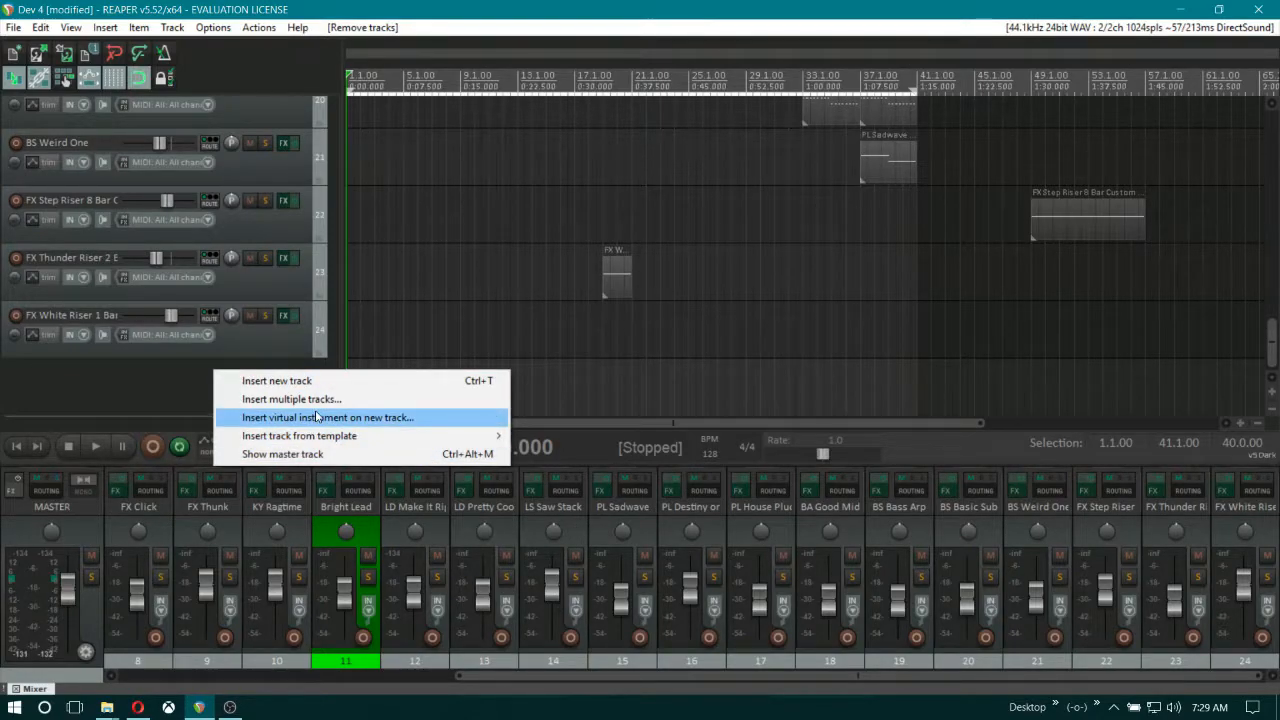
right_click(168, 371)
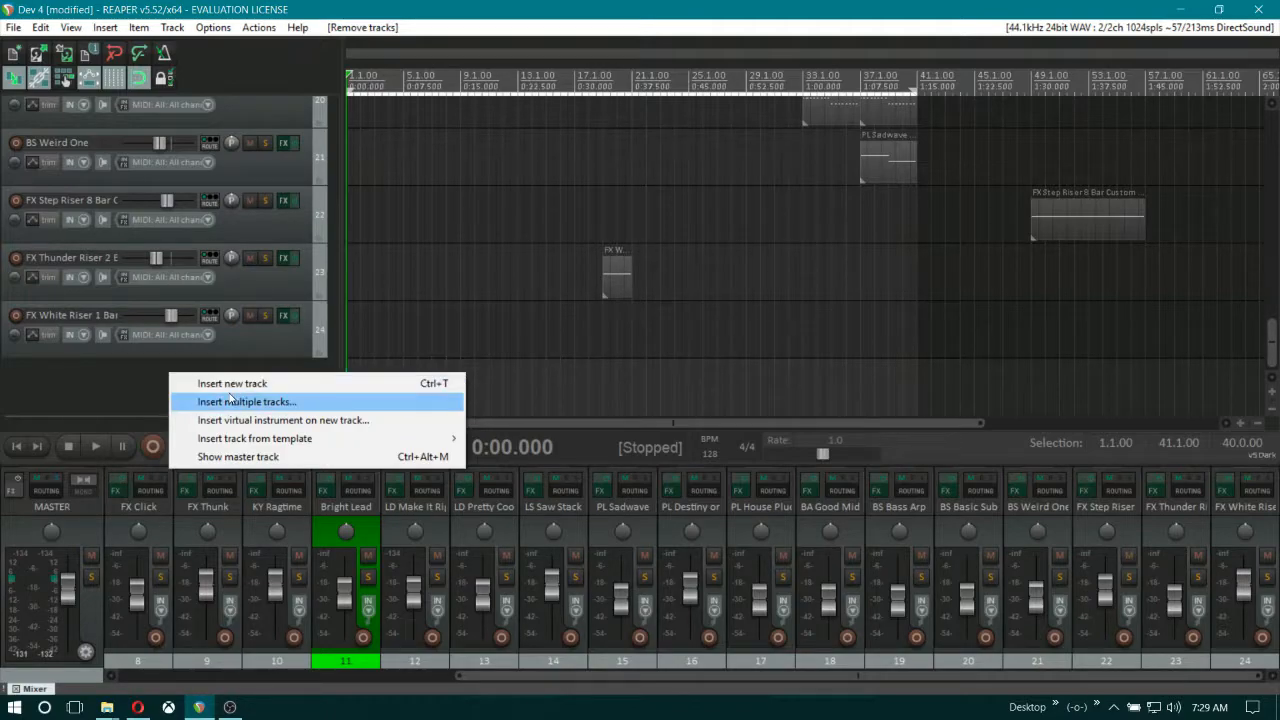
left_click(390, 421)
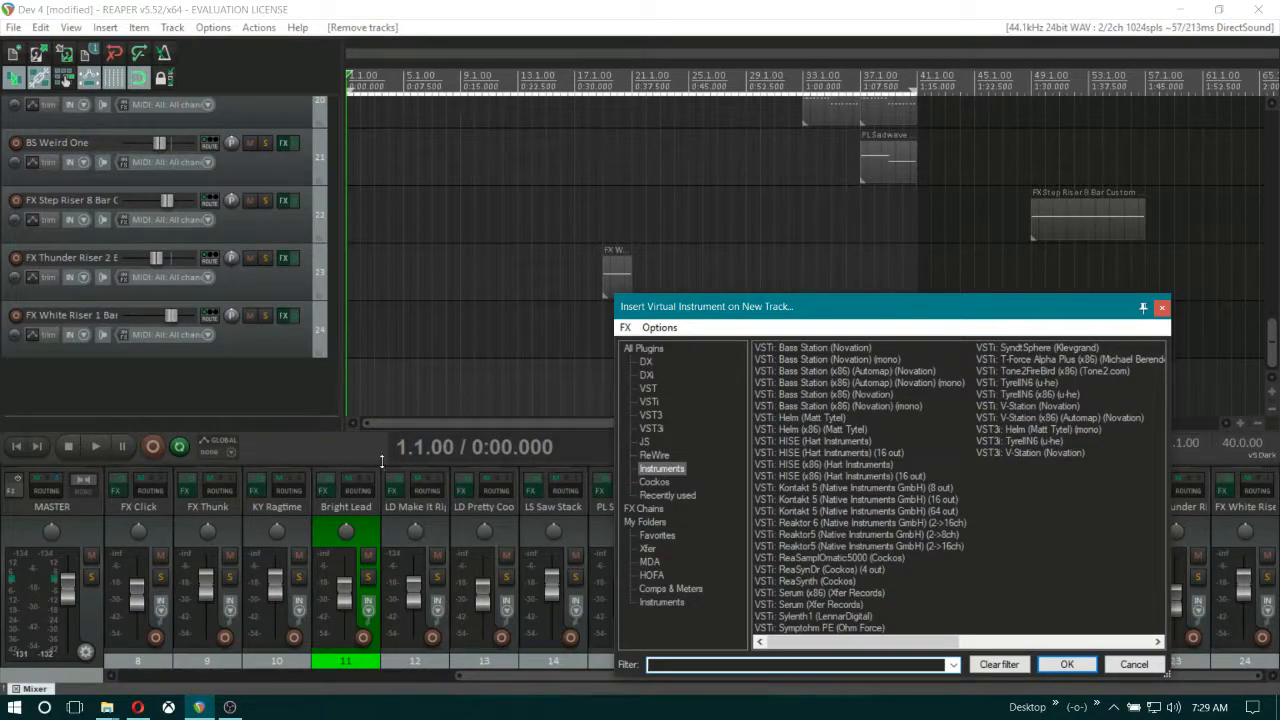
scroll(242, 392, "down", 3)
scroll(242, 396, "up", 12)
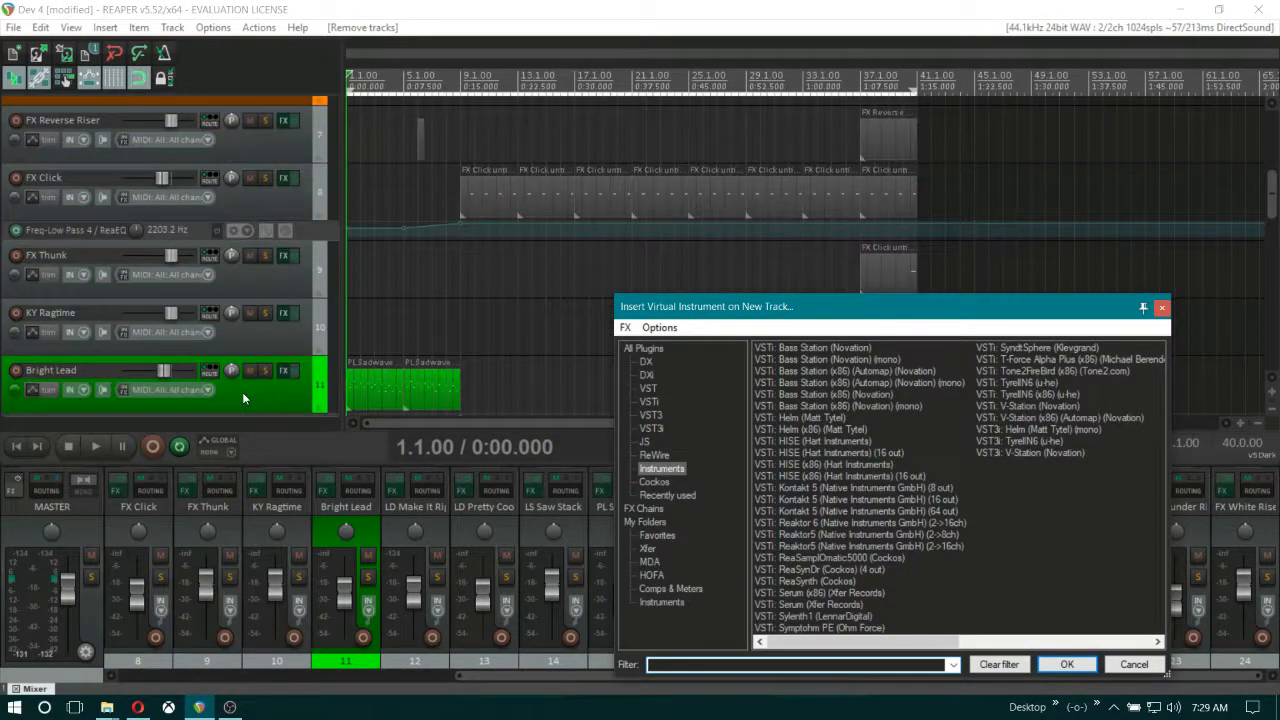
scroll(242, 396, "down", 10)
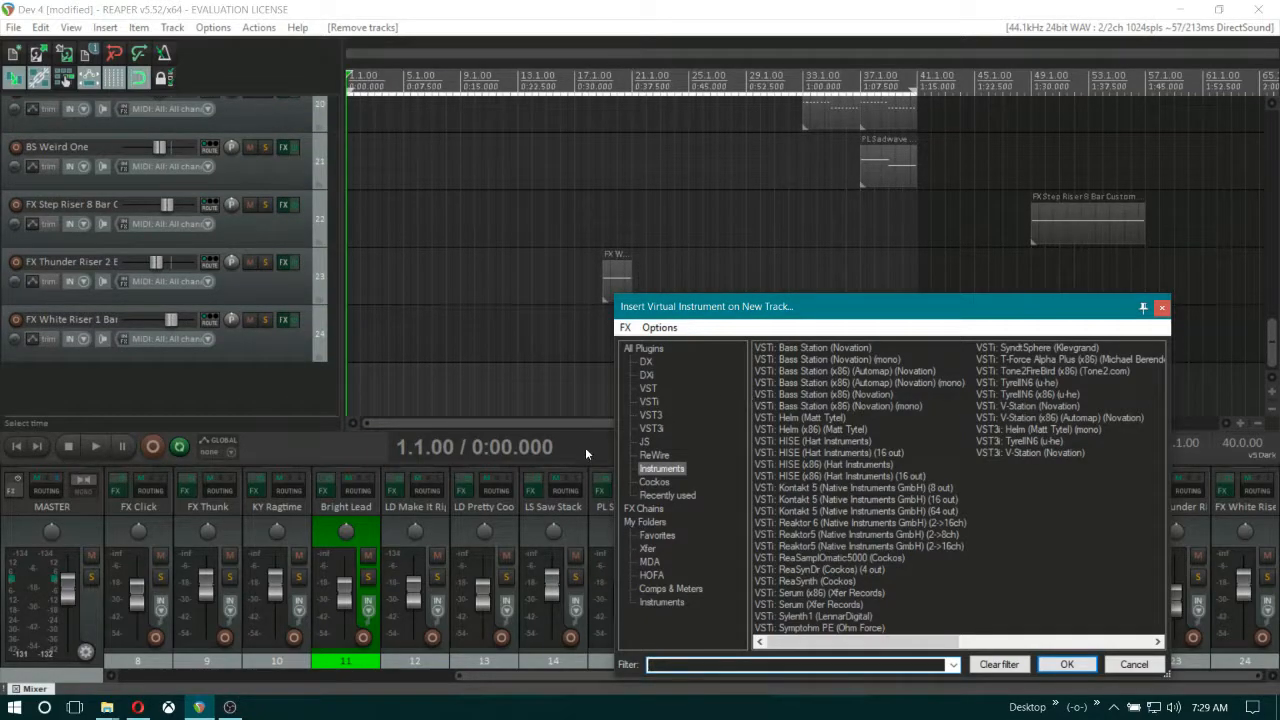
left_click(796, 418)
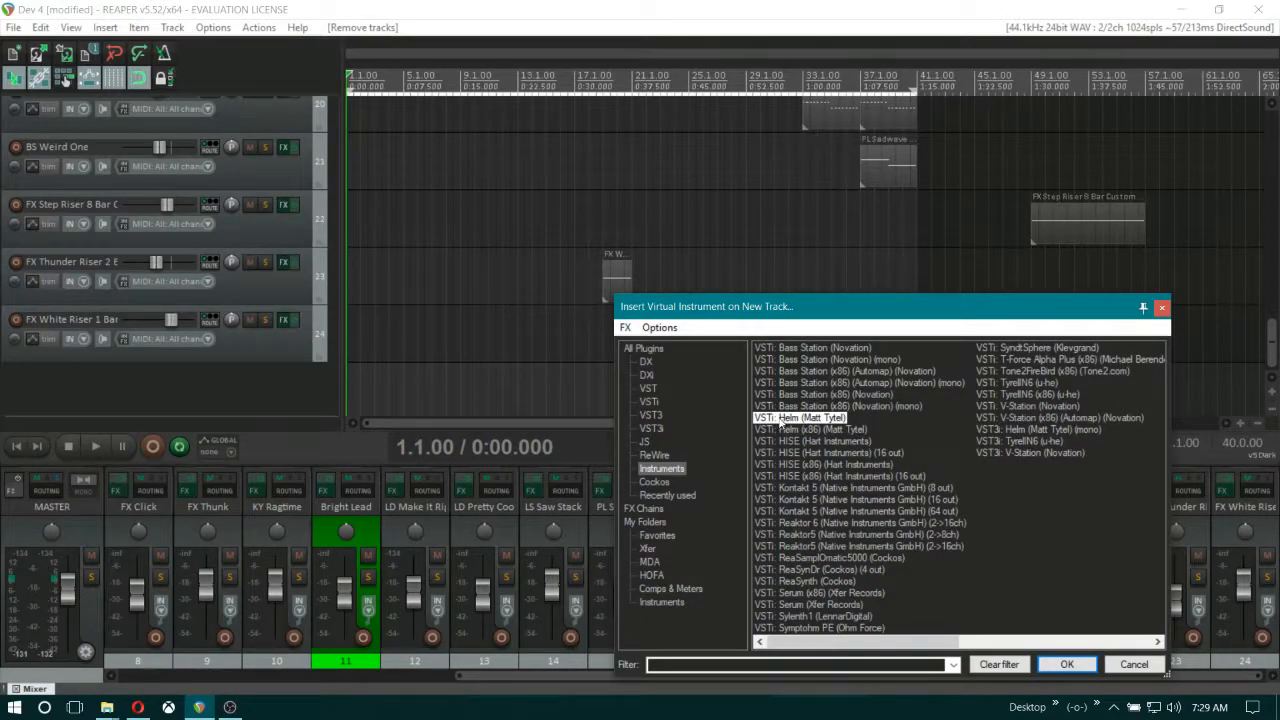
left_click(1067, 664)
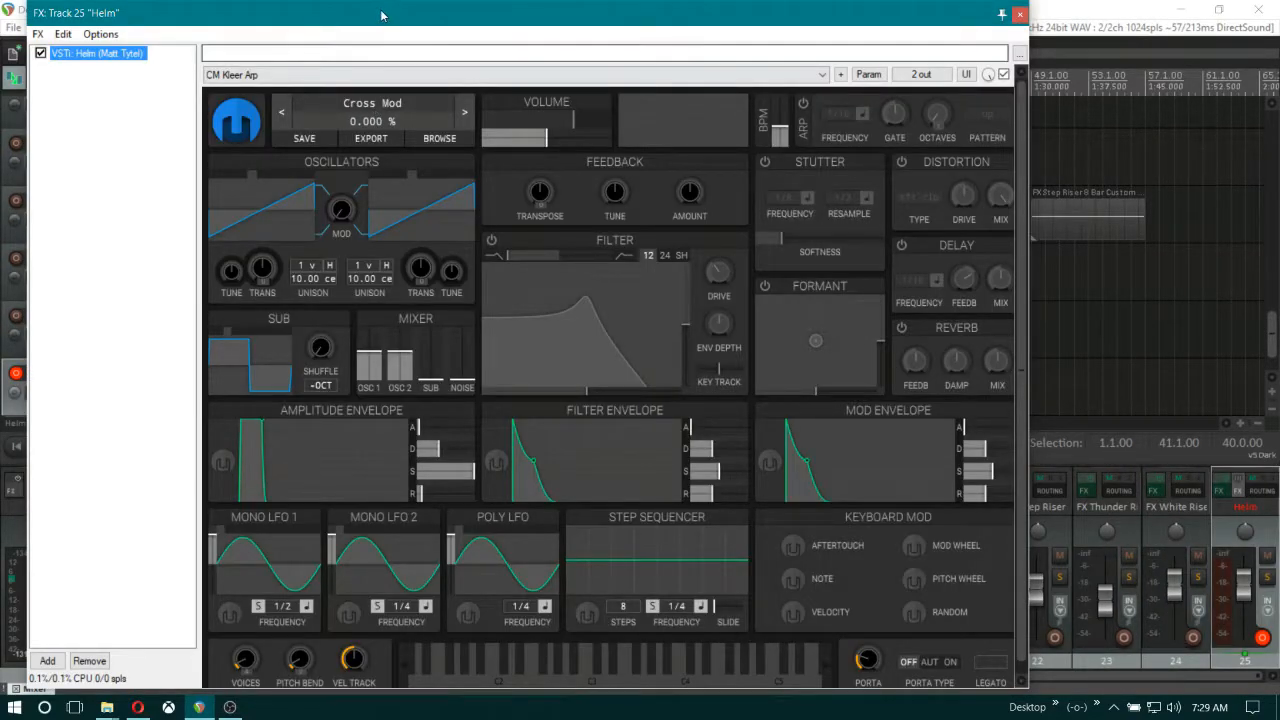
Reposition Helm's plug-in window, toggle the Mono LFO 1 modulation source, and select Velocity as the keyboard modulation source
left_click_drag(377, 18, 679, 20)
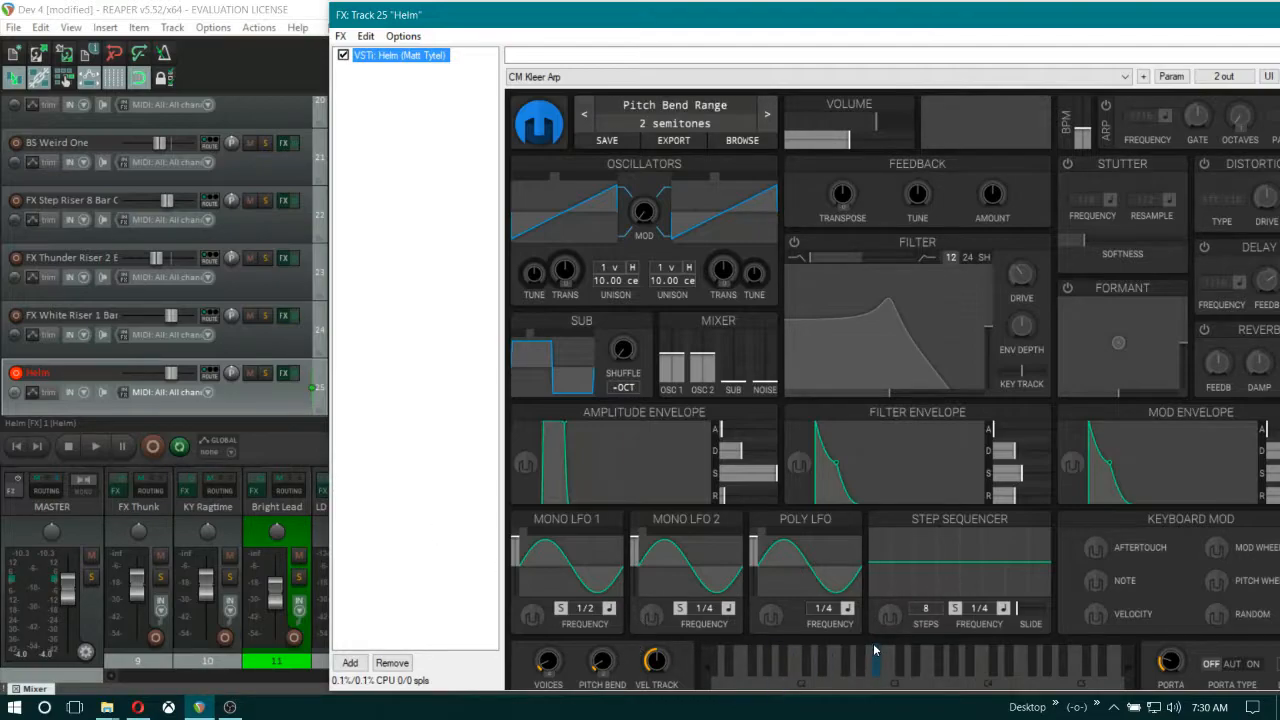
left_click_drag(720, 22, 625, 27)
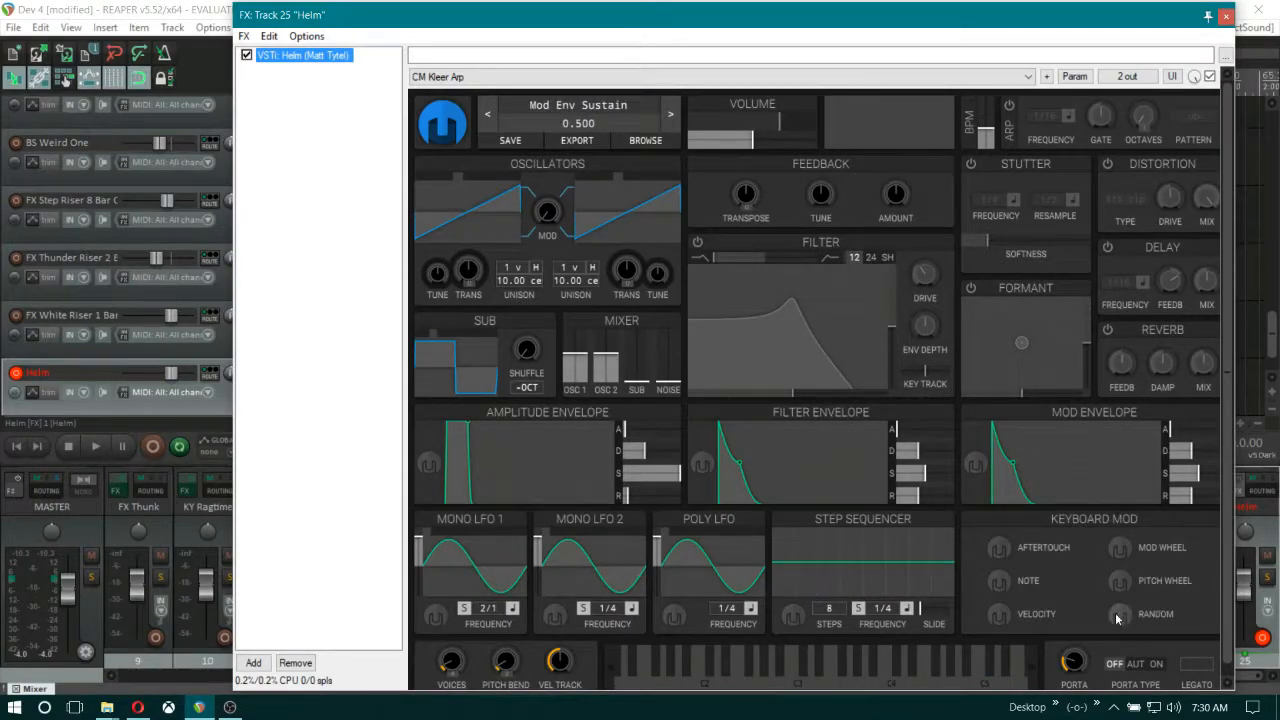
mouse_move(675, 19)
left_mouse_down()
mouse_move(659, 9)
mouse_move(654, 20)
left_mouse_up()
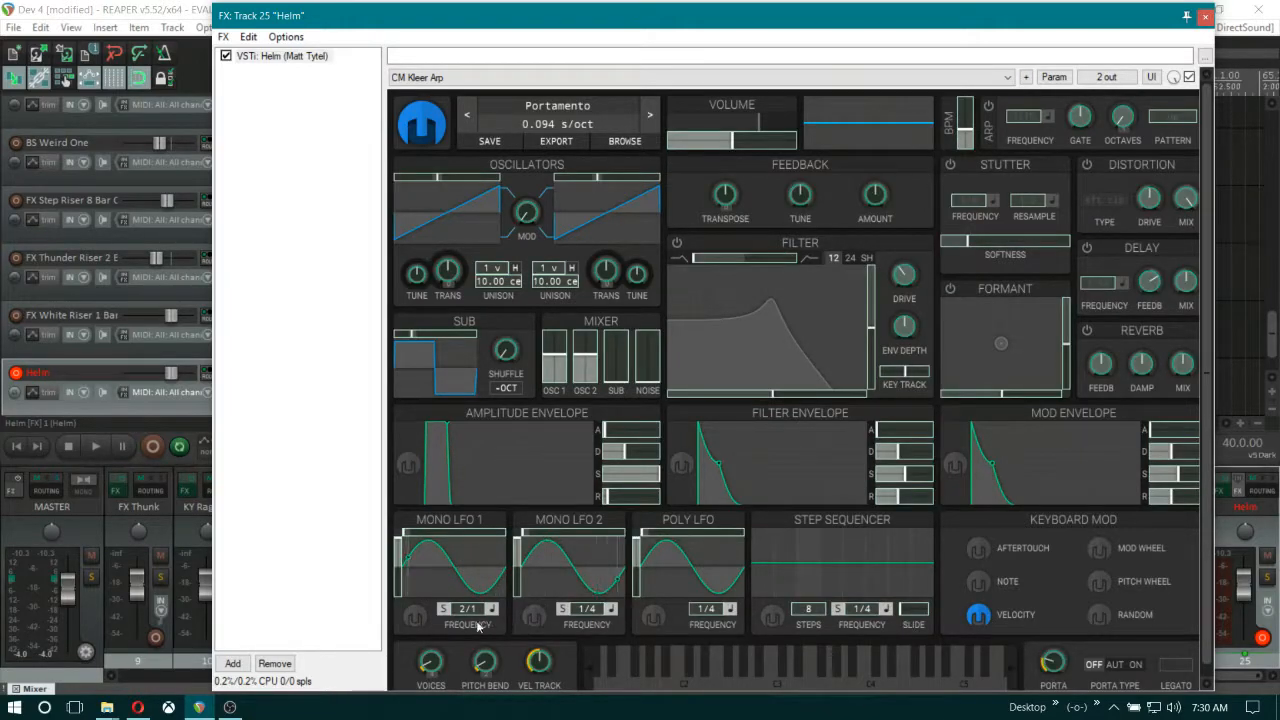
left_click(416, 618)
left_click(418, 618)
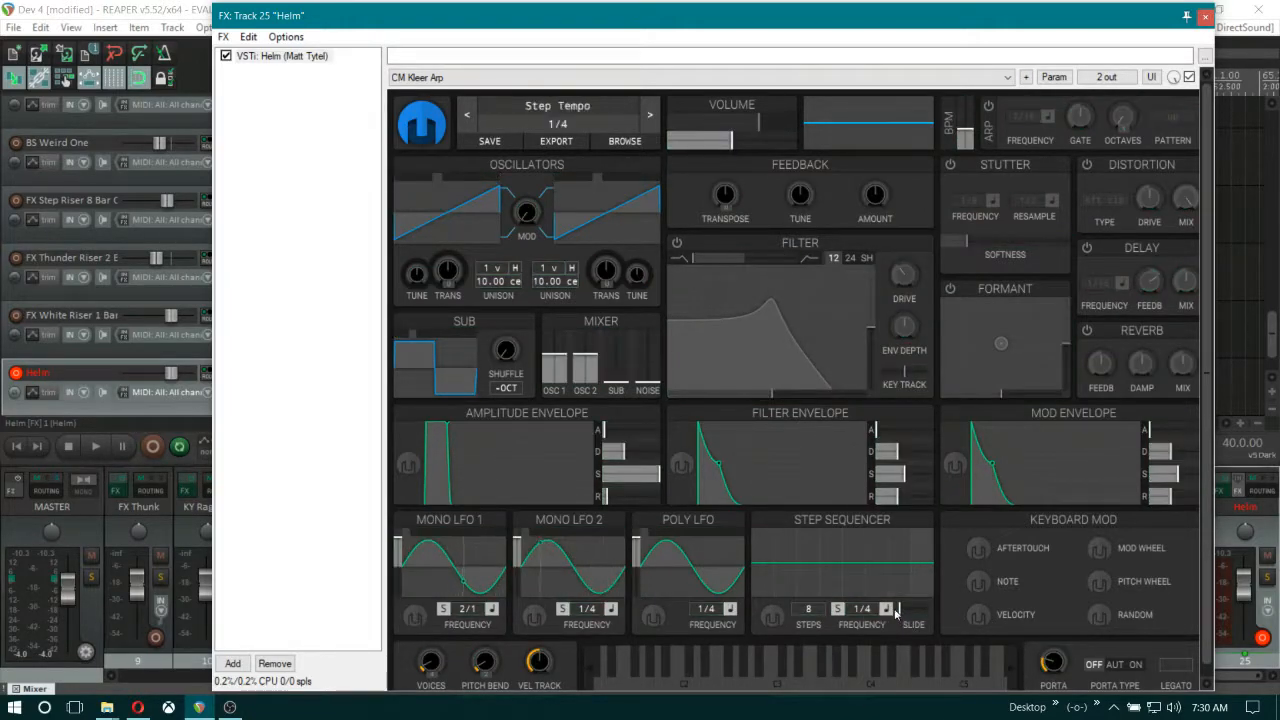
left_click(981, 616)
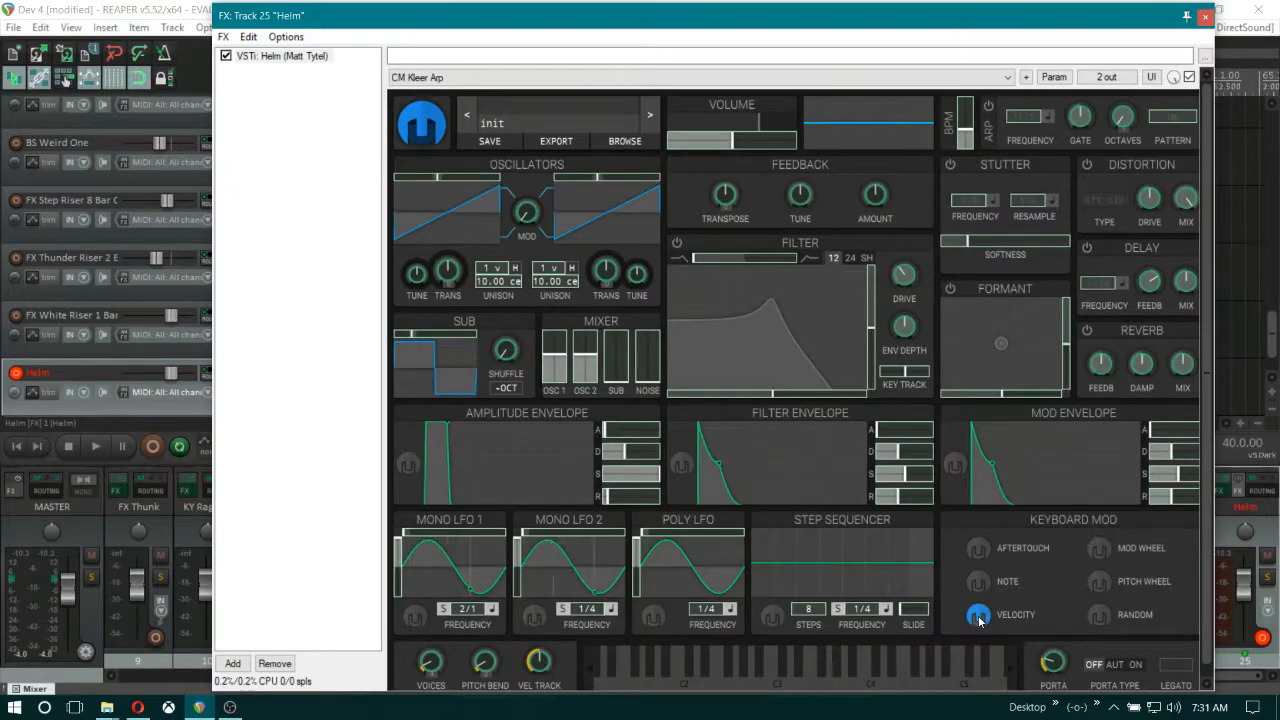
Deselect the Velocity modulation source and load the user patch Bright Lead from Helm's patch browser
left_click(979, 617)
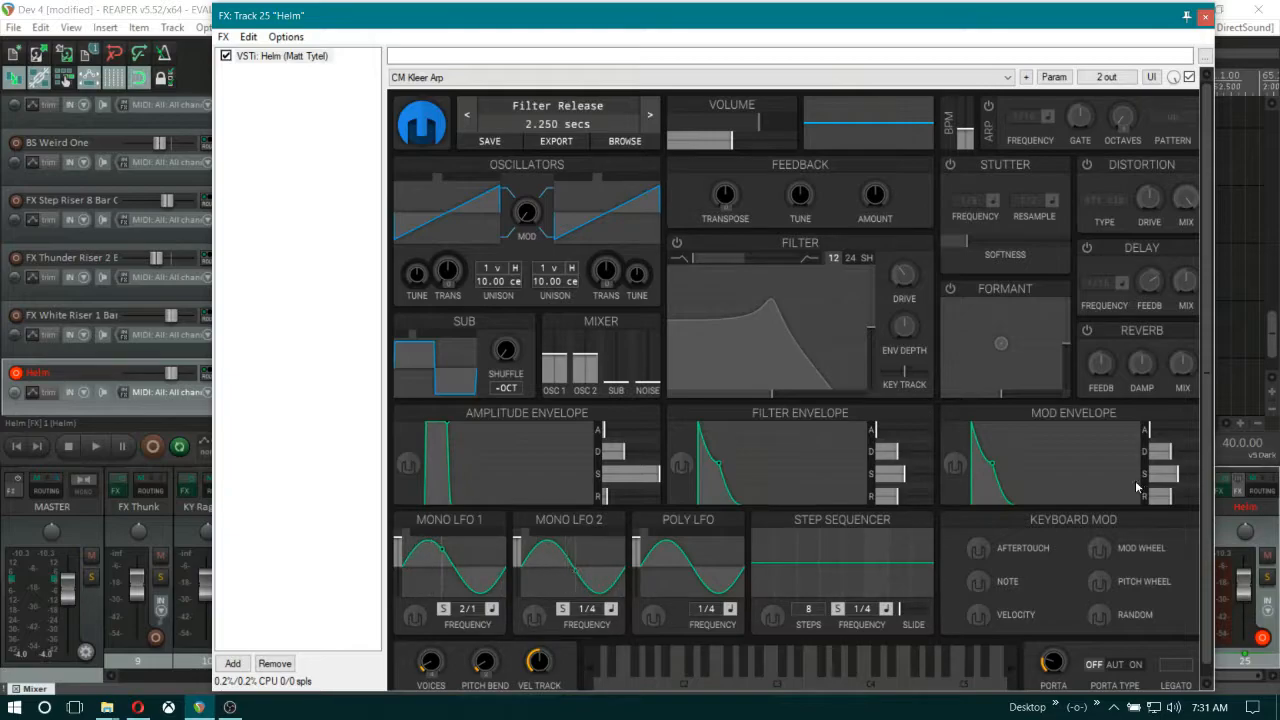
left_click(541, 108)
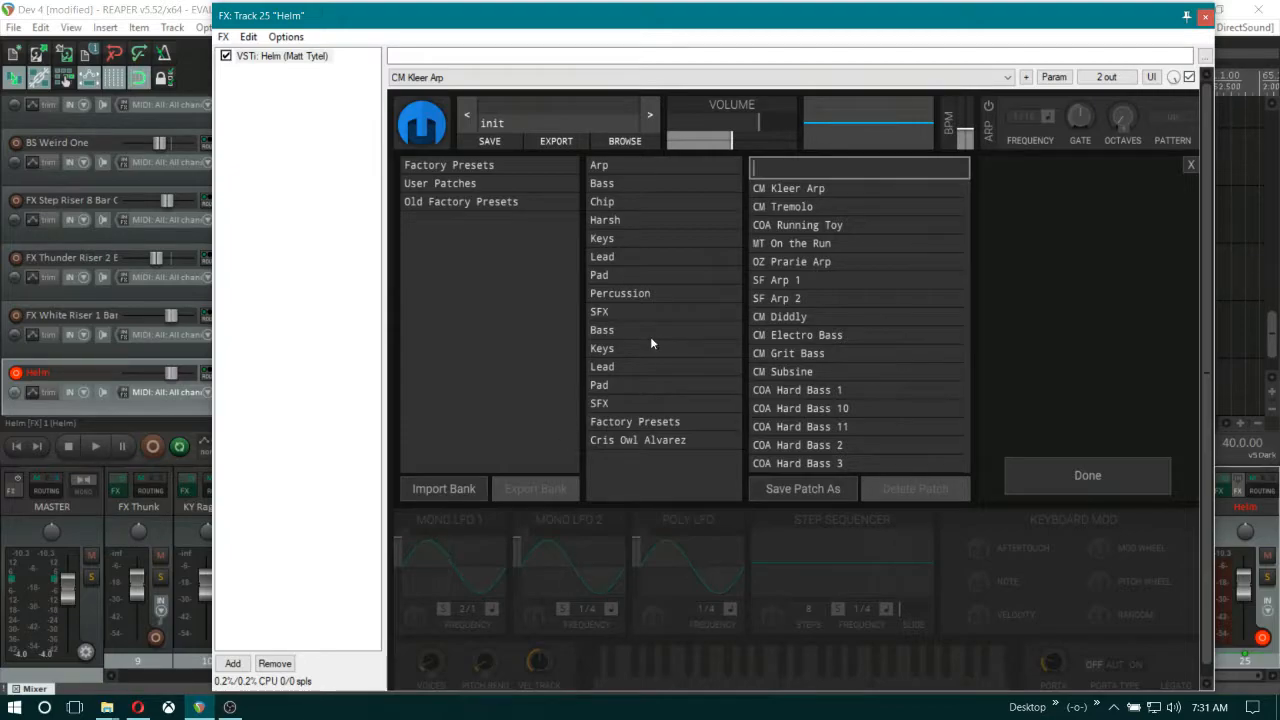
left_click(605, 367)
left_click(774, 188)
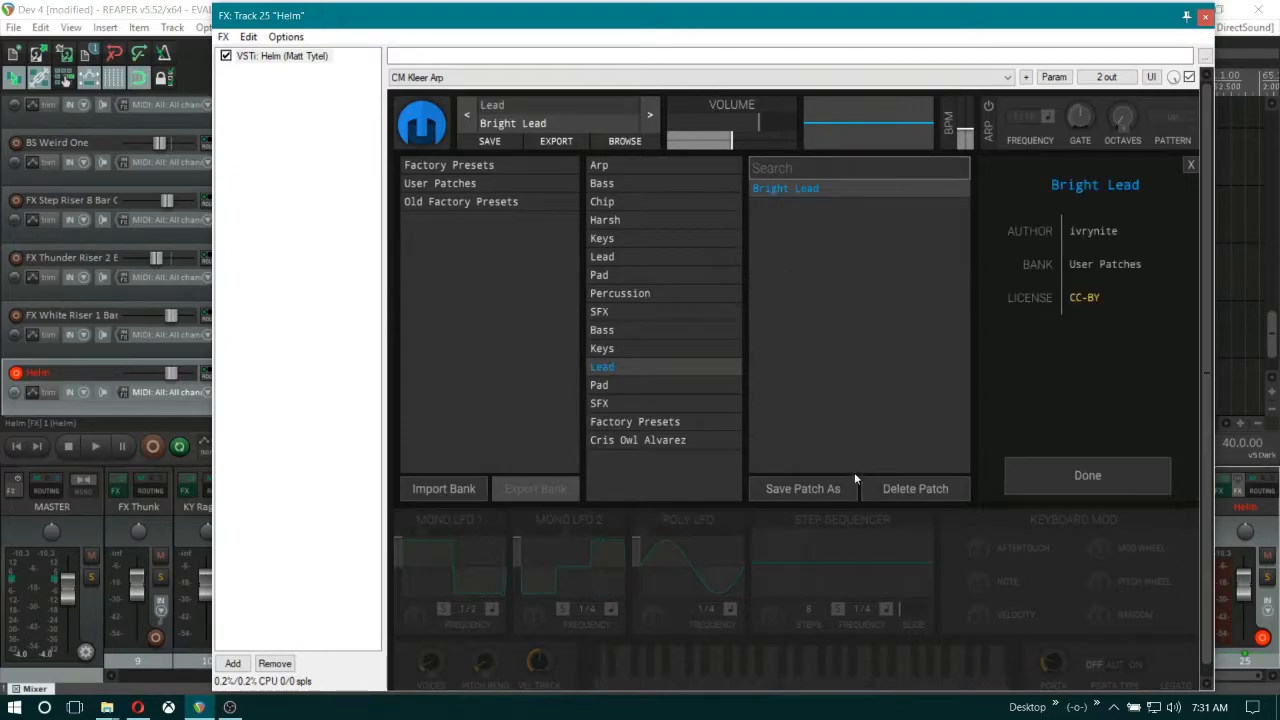
left_click(1078, 474)
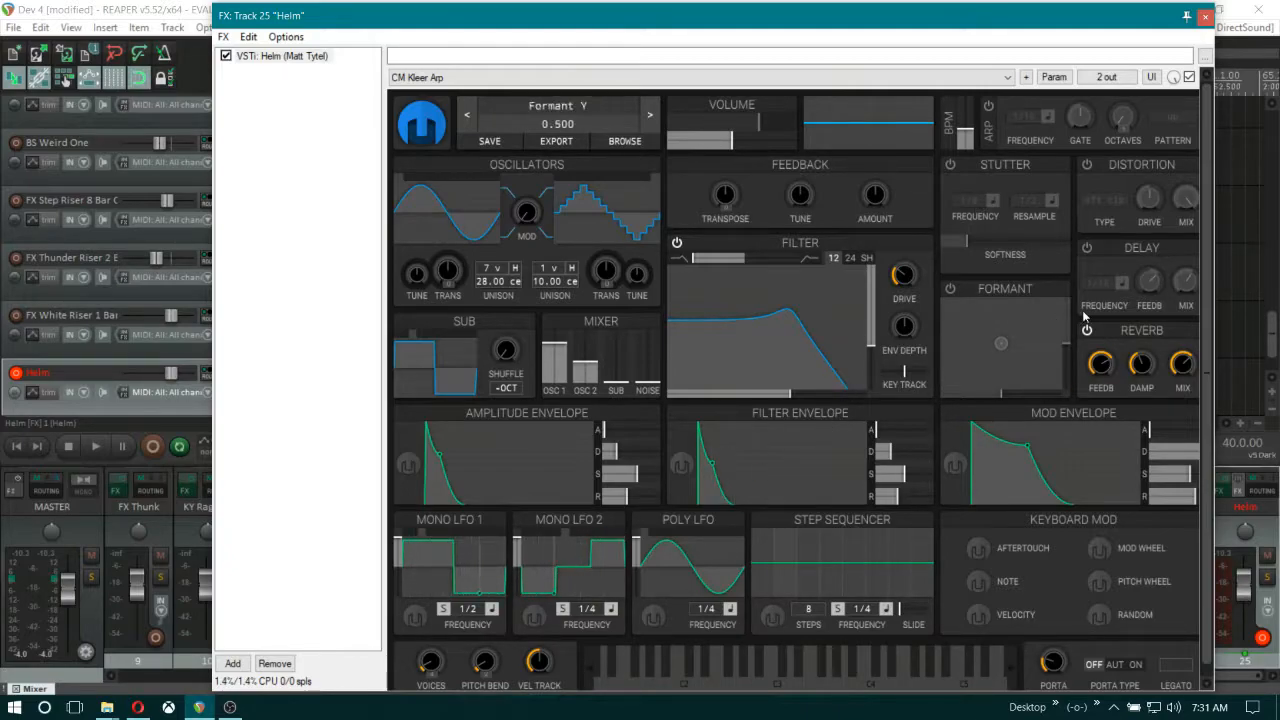
Close the Helm track's FX chain window, reopen it from track 25, and reposition it
left_click_drag(751, 23, 726, 23)
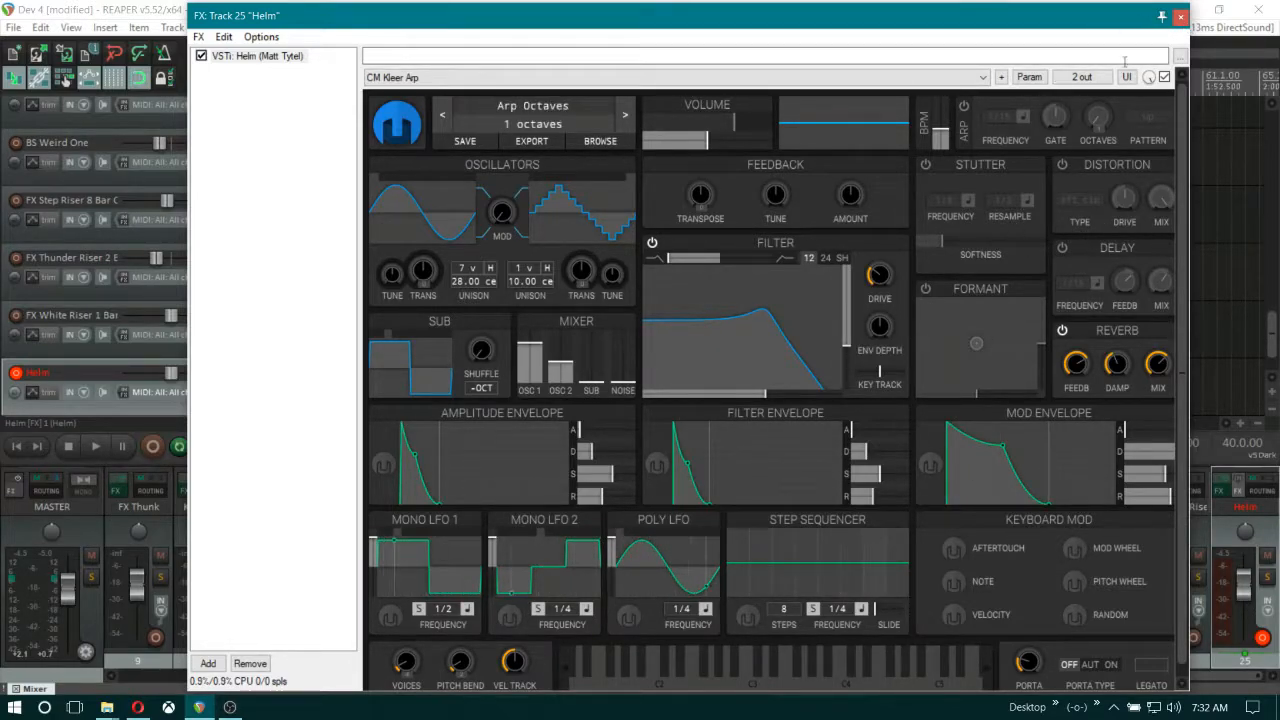
left_click(1180, 19)
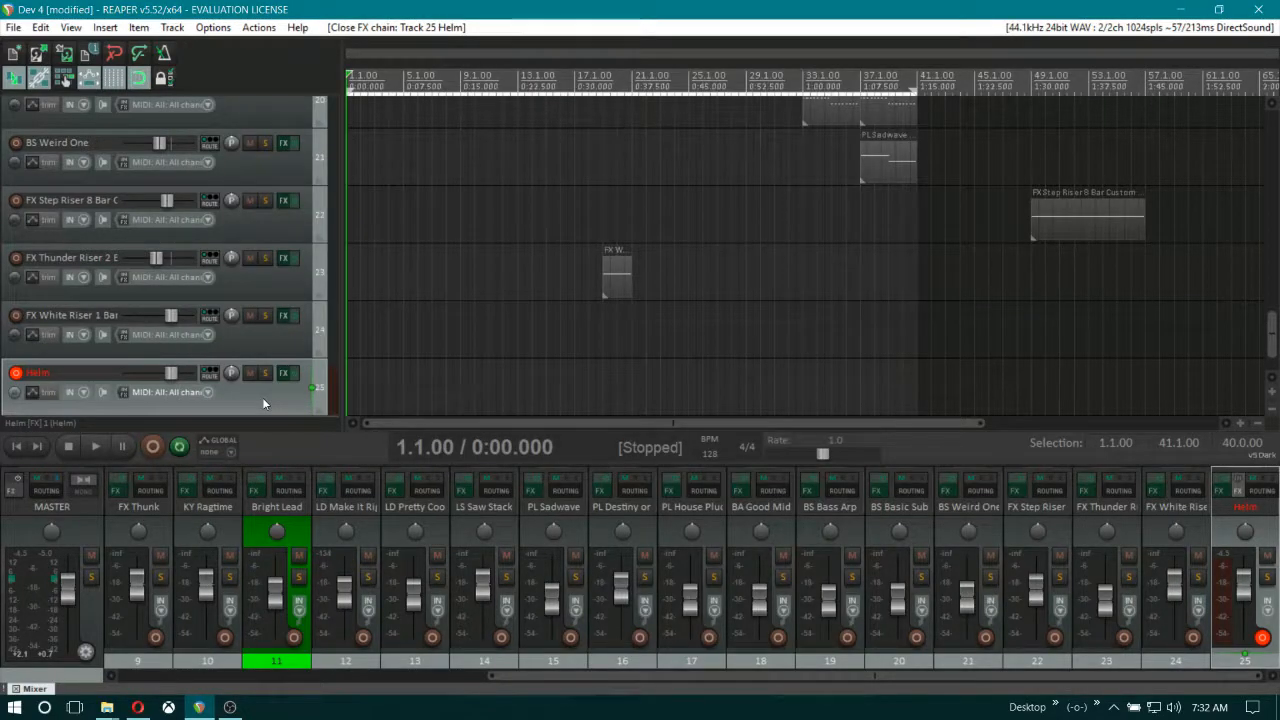
left_click(284, 372)
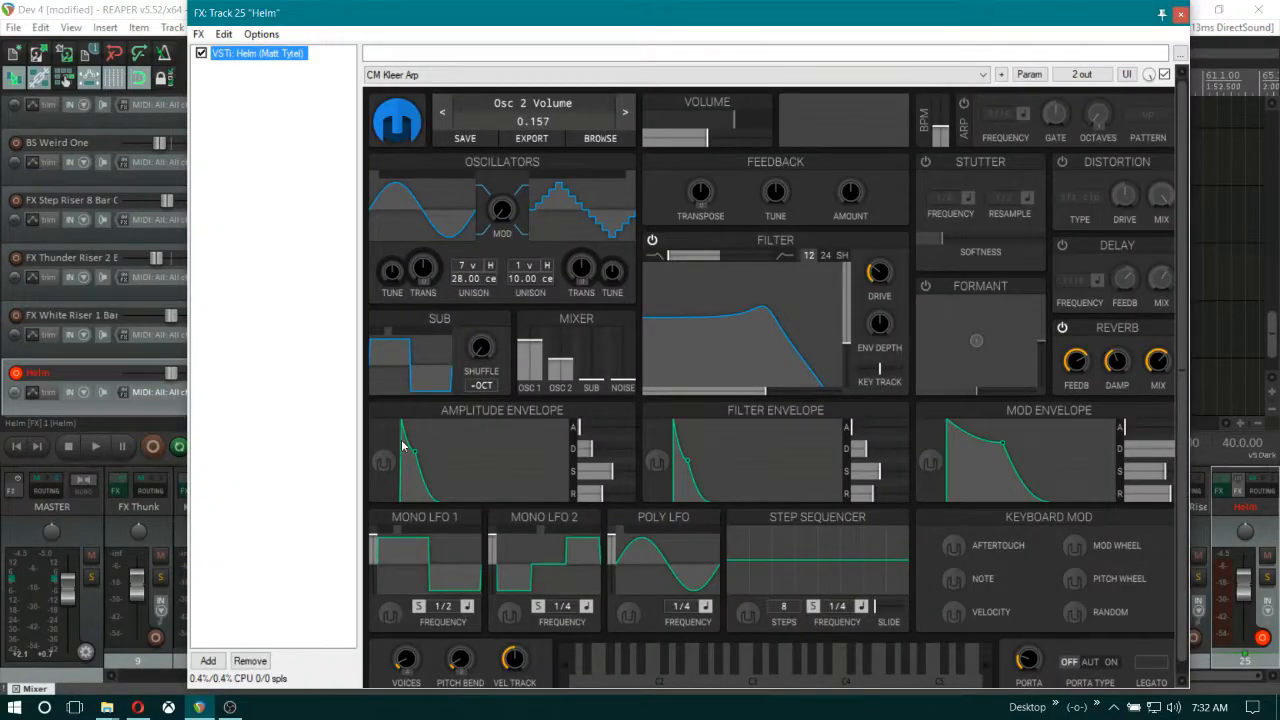
left_click_drag(673, 31, 700, 38)
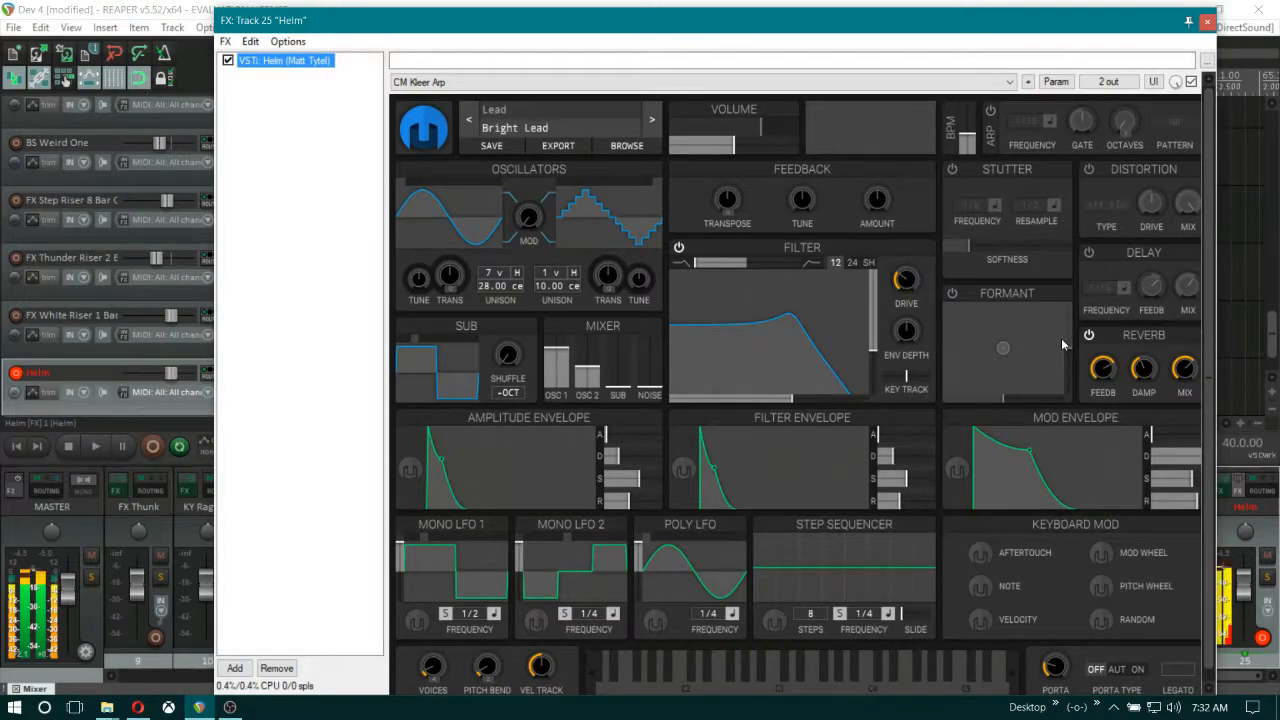
Add VST: Newfangled EQuivocate from the Favorites folder to the Helm track's FX chain and reposition the plug-in window
left_click(237, 669)
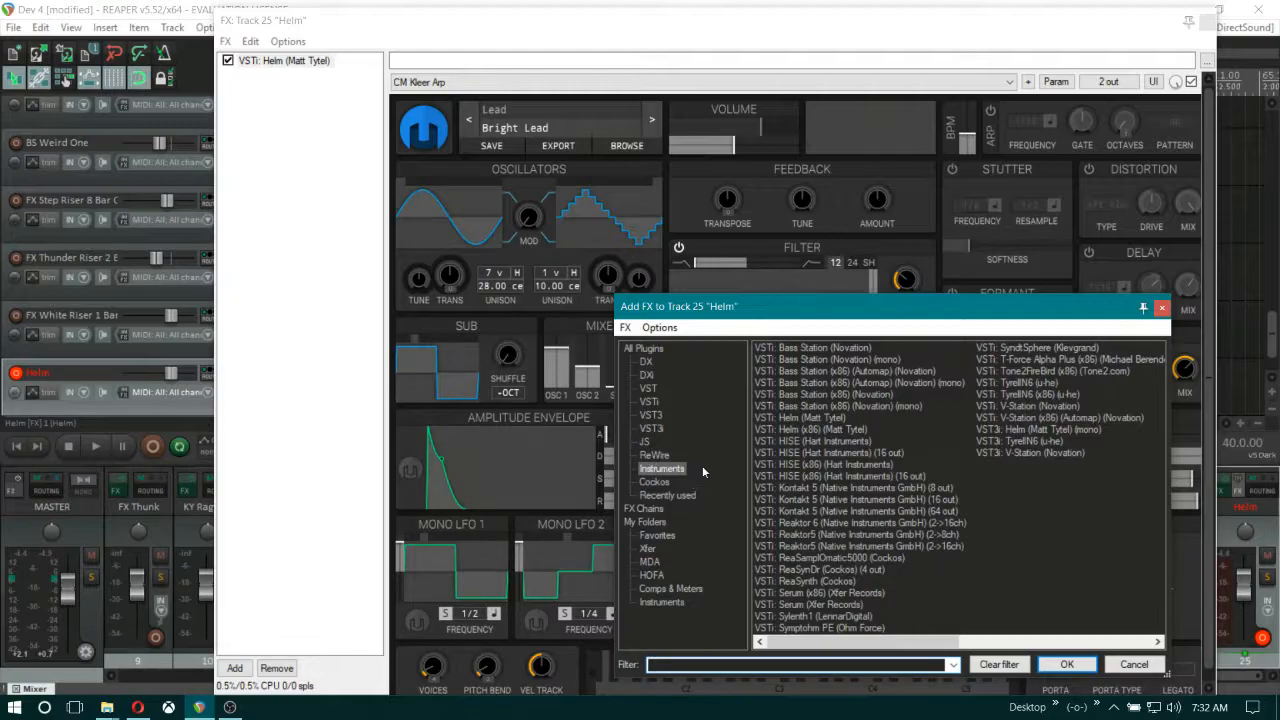
left_click(658, 536)
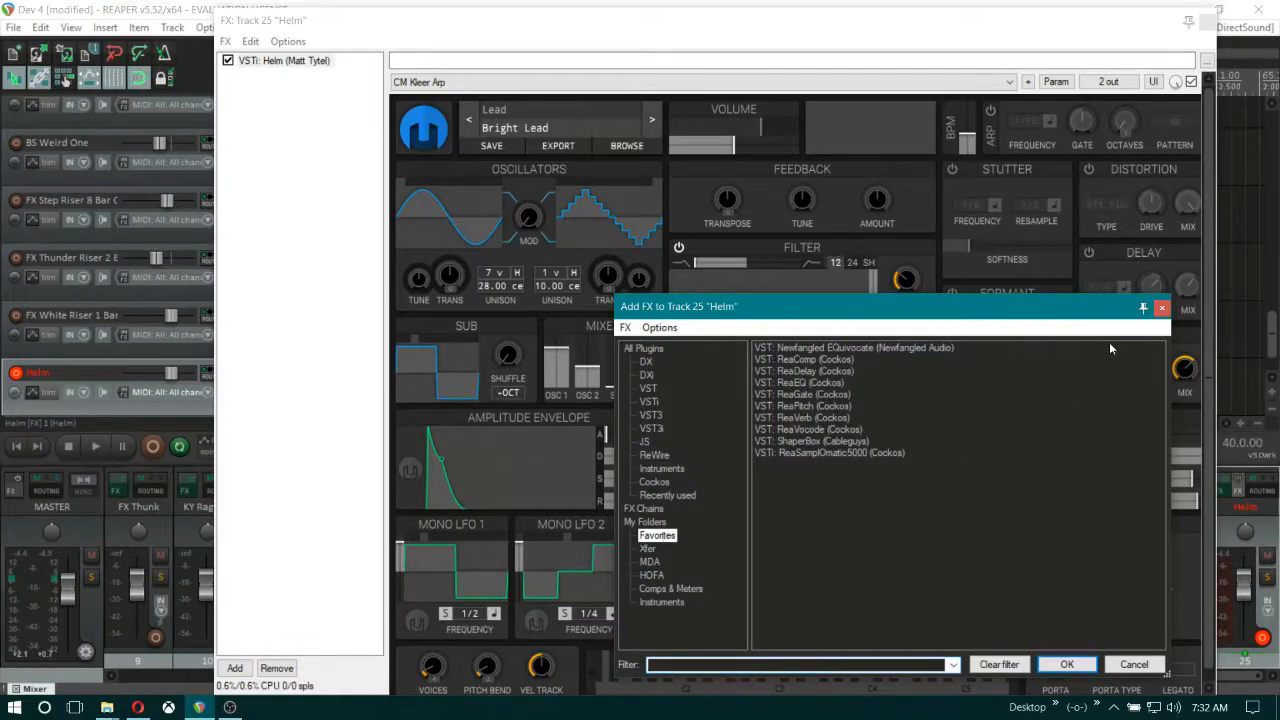
double_click(870, 347)
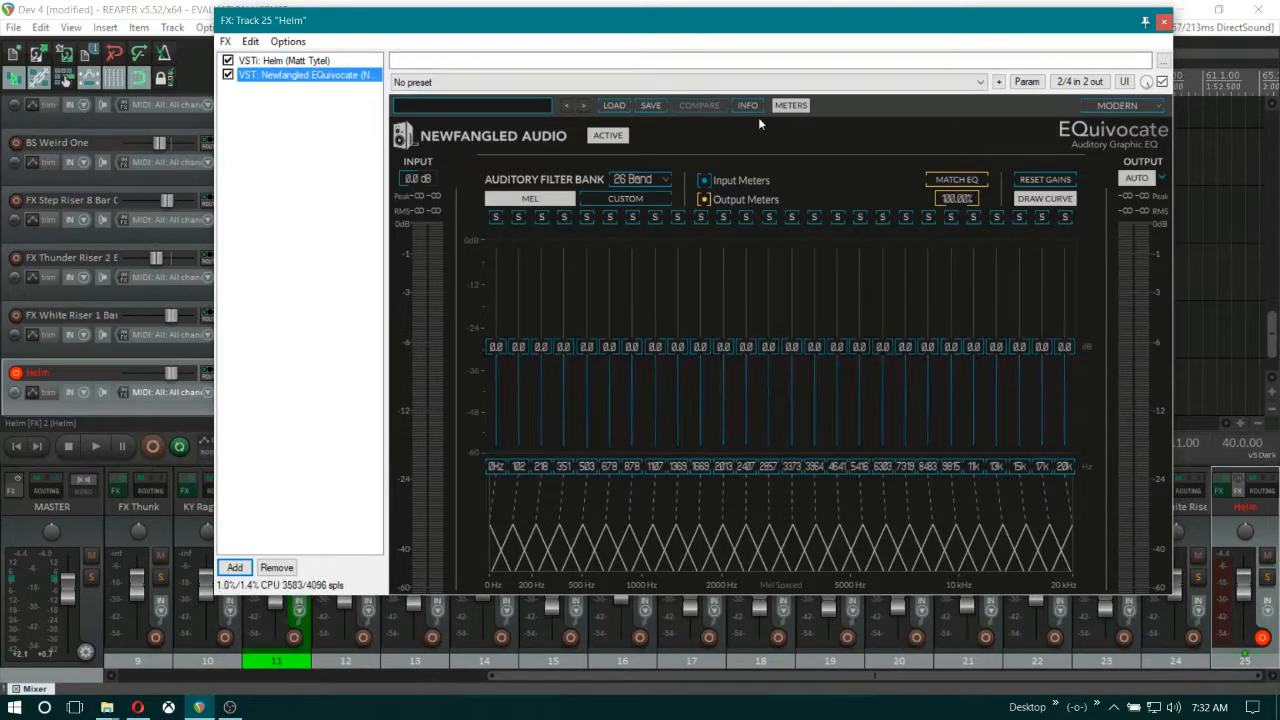
left_click_drag(620, 25, 654, 74)
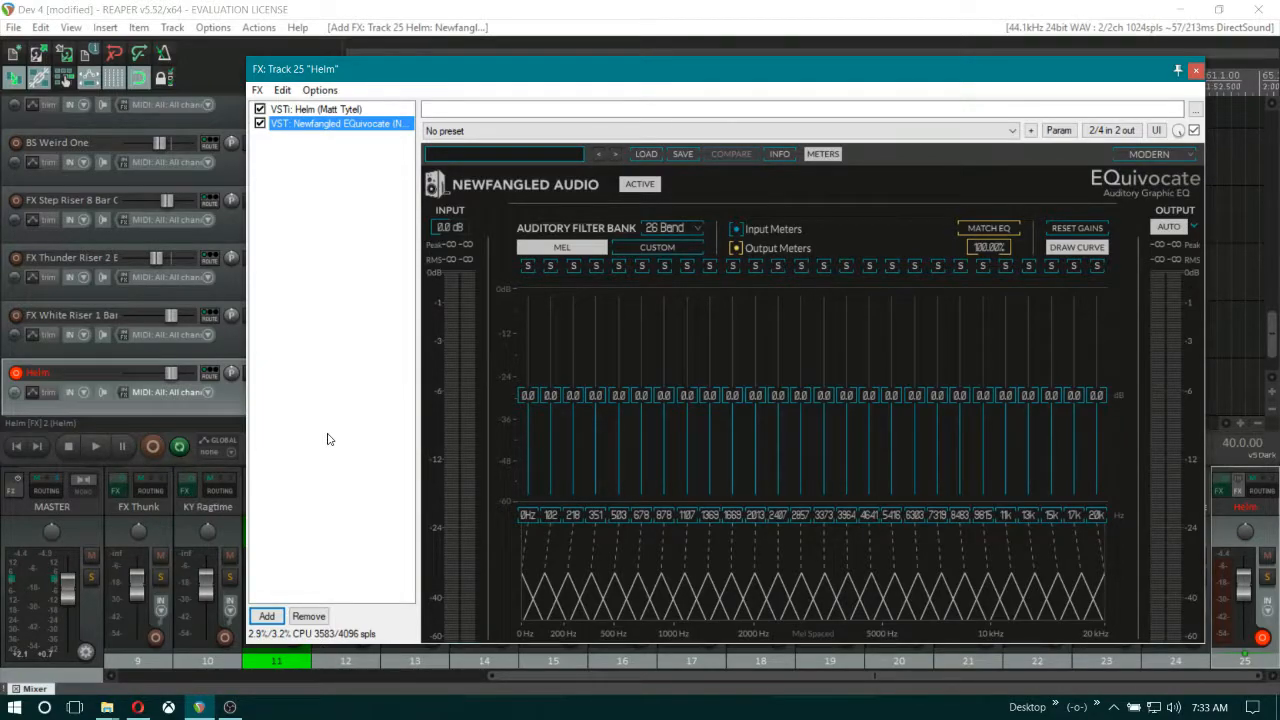
mouse_move(374, 80)
left_mouse_down()
mouse_move(520, 119)
mouse_move(506, 37)
mouse_move(349, 74)
mouse_move(364, 77)
left_mouse_up()
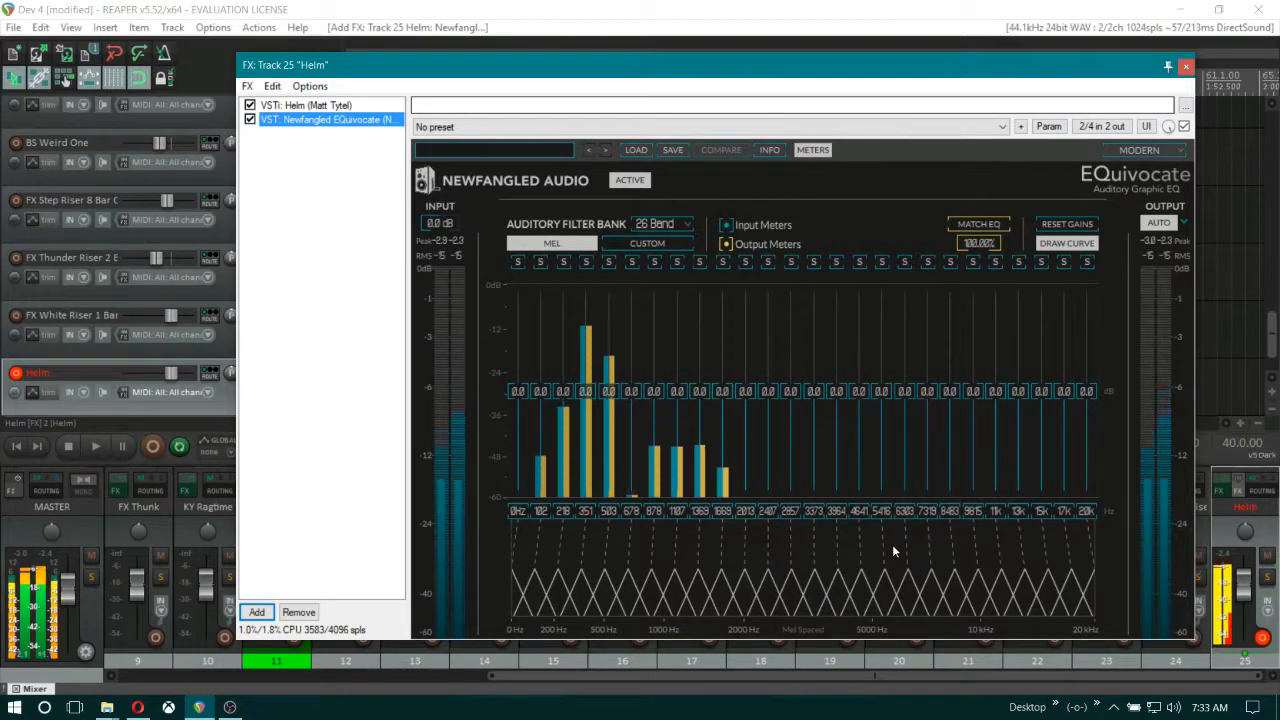
Check EQuivocate's automatic output gain and its band-count choices, keeping the auditory filter bank at 26 Band
left_click(1159, 225)
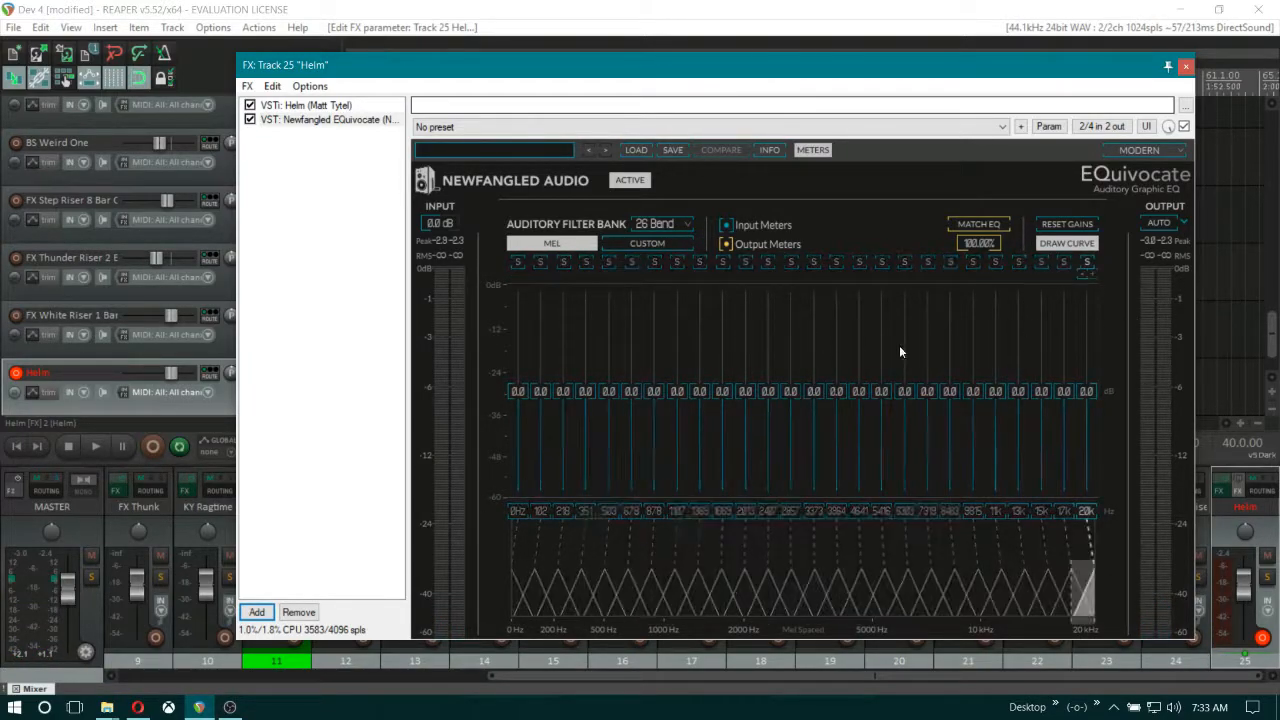
left_click(655, 225)
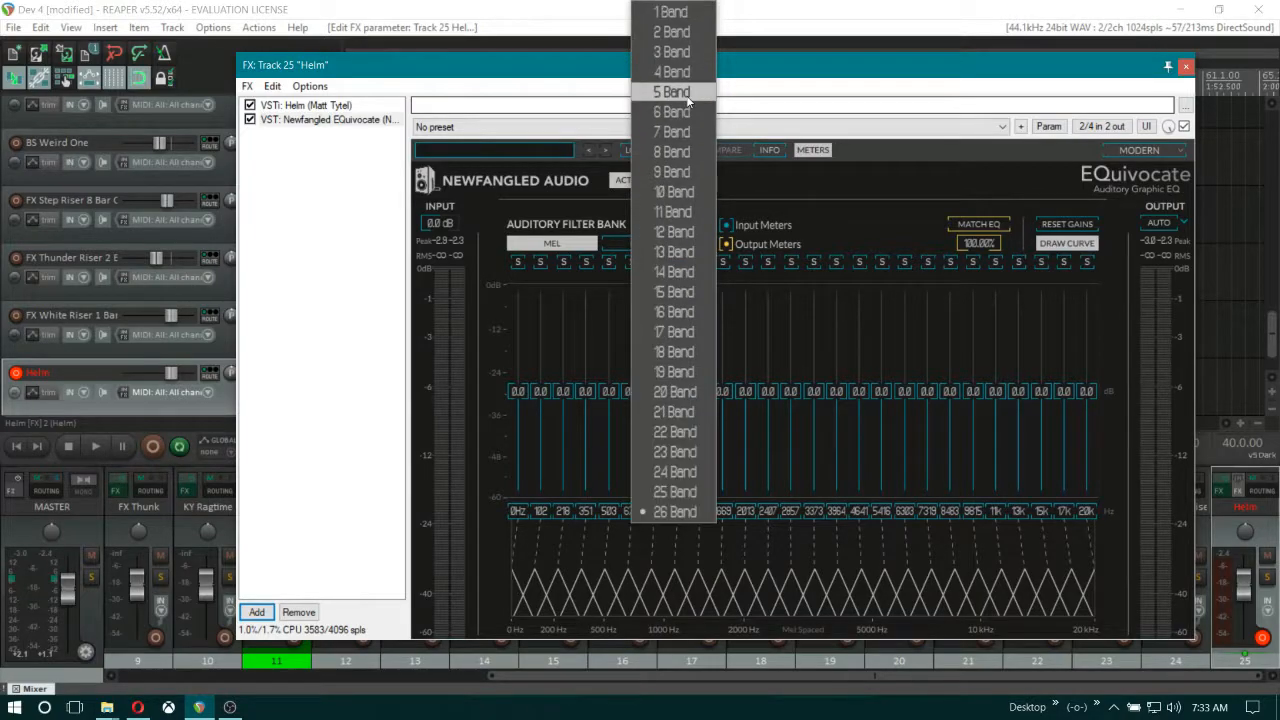
left_click(672, 512)
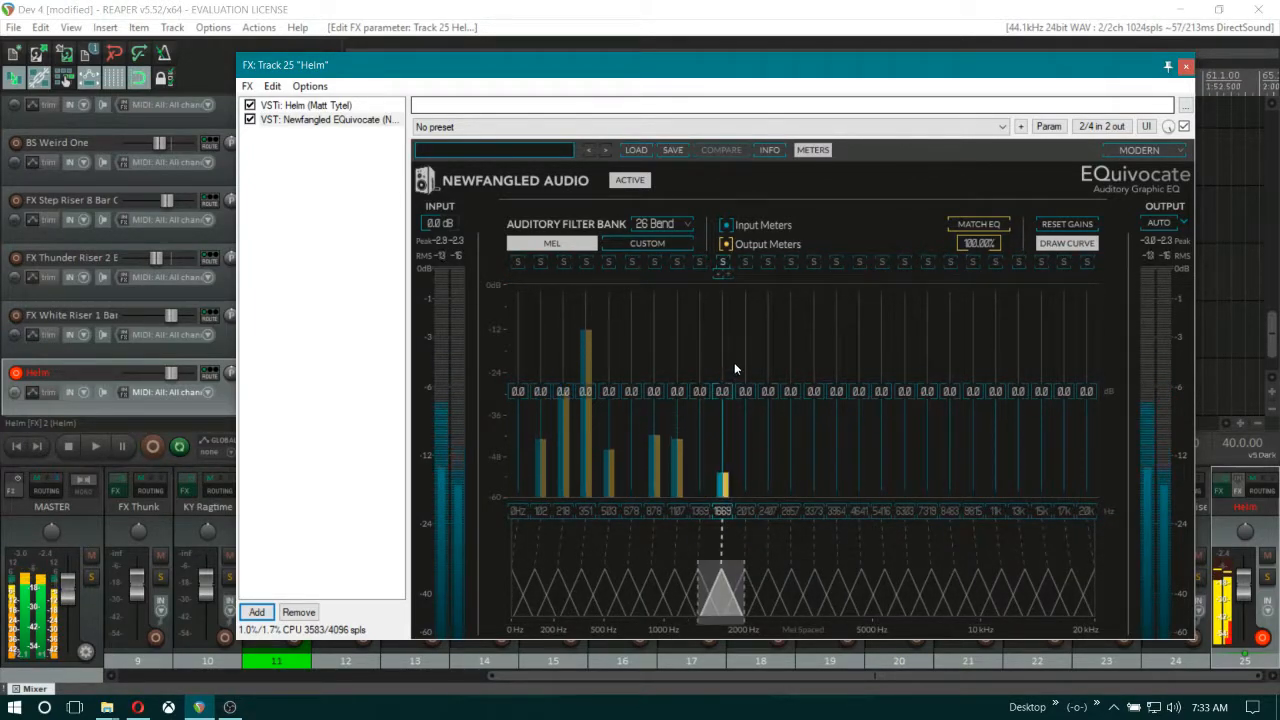
Draw an EQ curve that boosts the 218 to 1107 Hz bands by about 5 to 6 dB and cuts the lowest and highest bands to -12 dB
mouse_move(766, 436)
left_mouse_down()
mouse_move(1095, 478)
mouse_move(770, 618)
mouse_move(1110, 590)
mouse_move(1115, 575)
mouse_move(772, 420)
mouse_move(792, 447)
mouse_move(774, 453)
left_mouse_up()
mouse_move(745, 391)
left_mouse_down()
mouse_move(629, 346)
mouse_move(560, 360)
mouse_move(539, 474)
mouse_move(458, 569)
left_mouse_up()
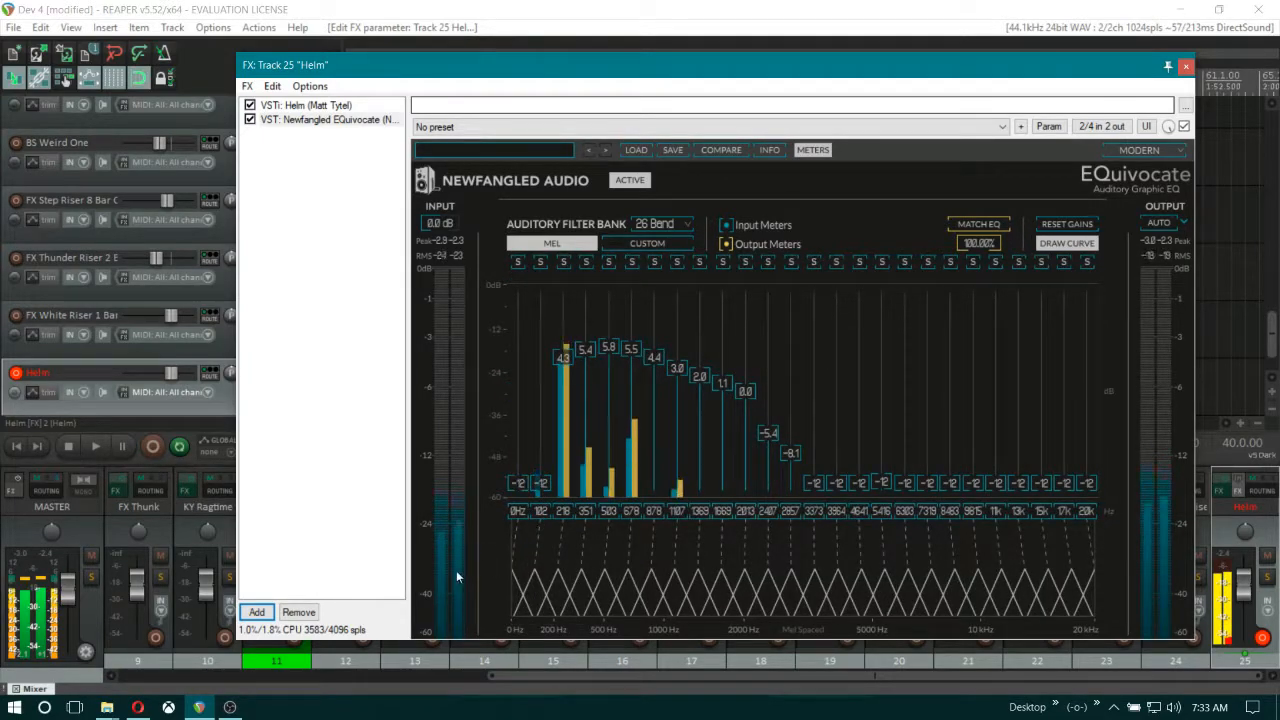
left_click_drag(565, 351, 688, 357)
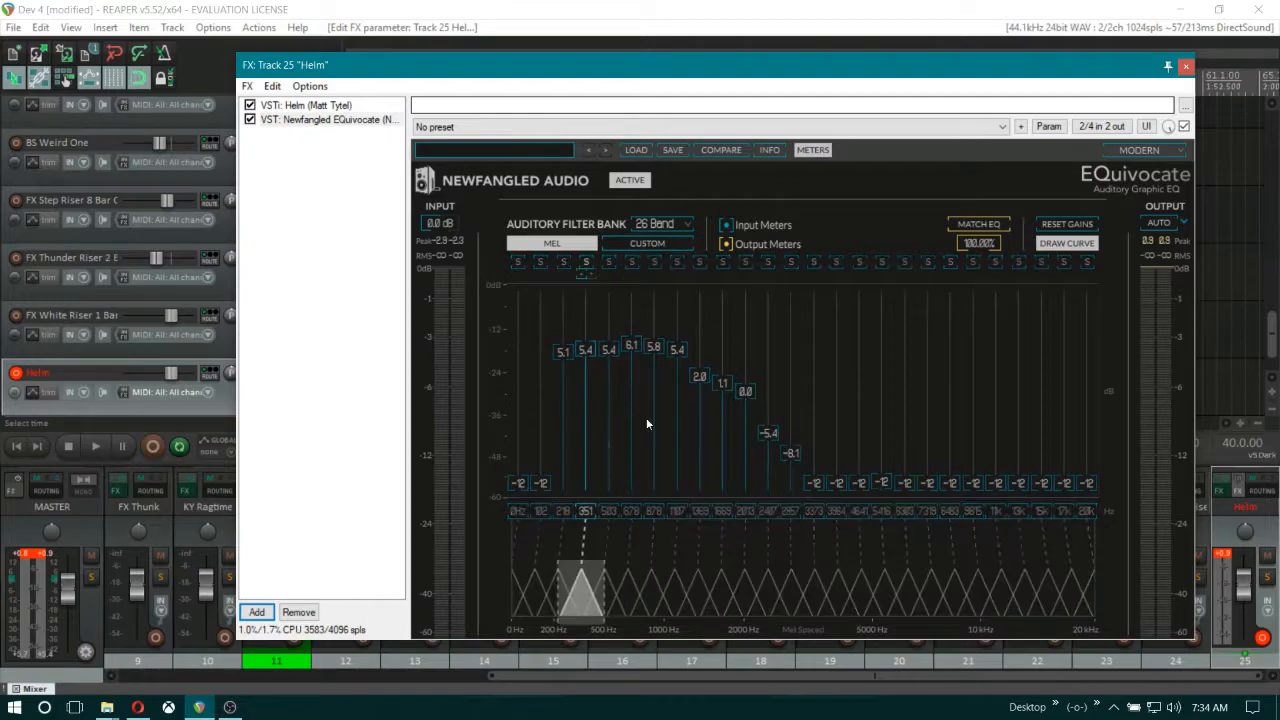
View EQuivocate's output gain modes and slightly lower the Helm track's volume in the mixer
left_click(1183, 223)
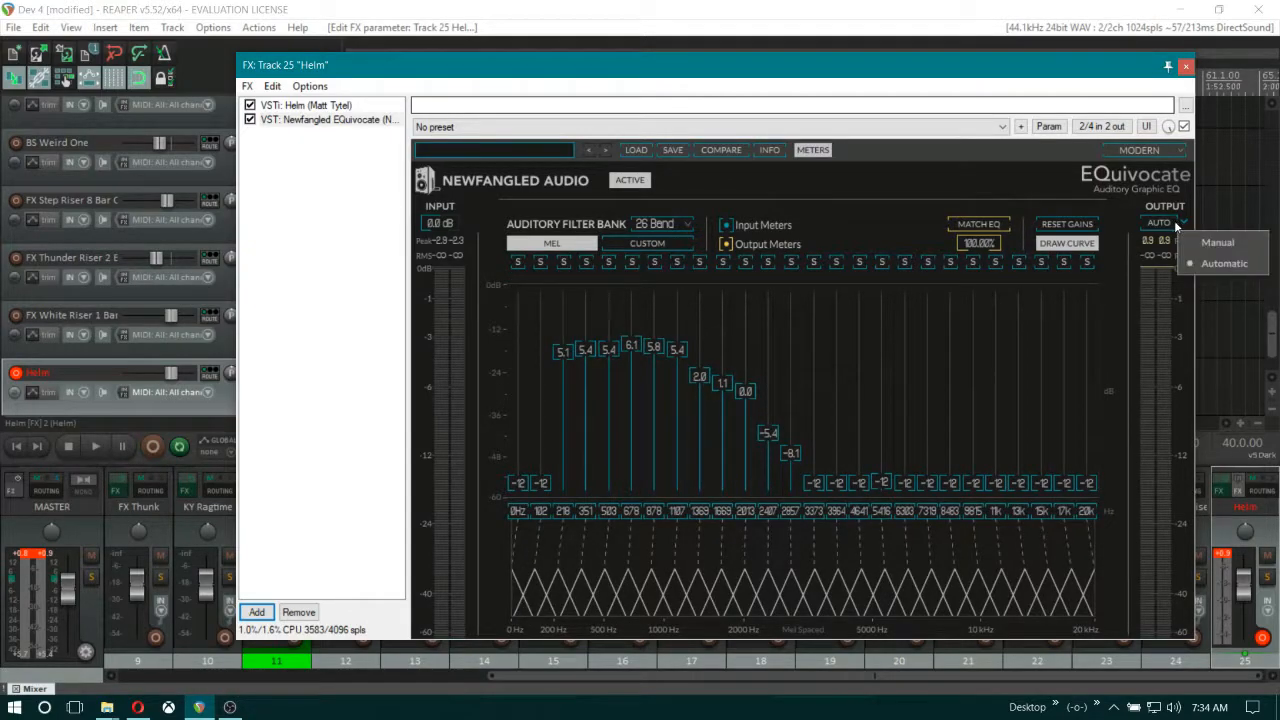
left_click(1172, 225)
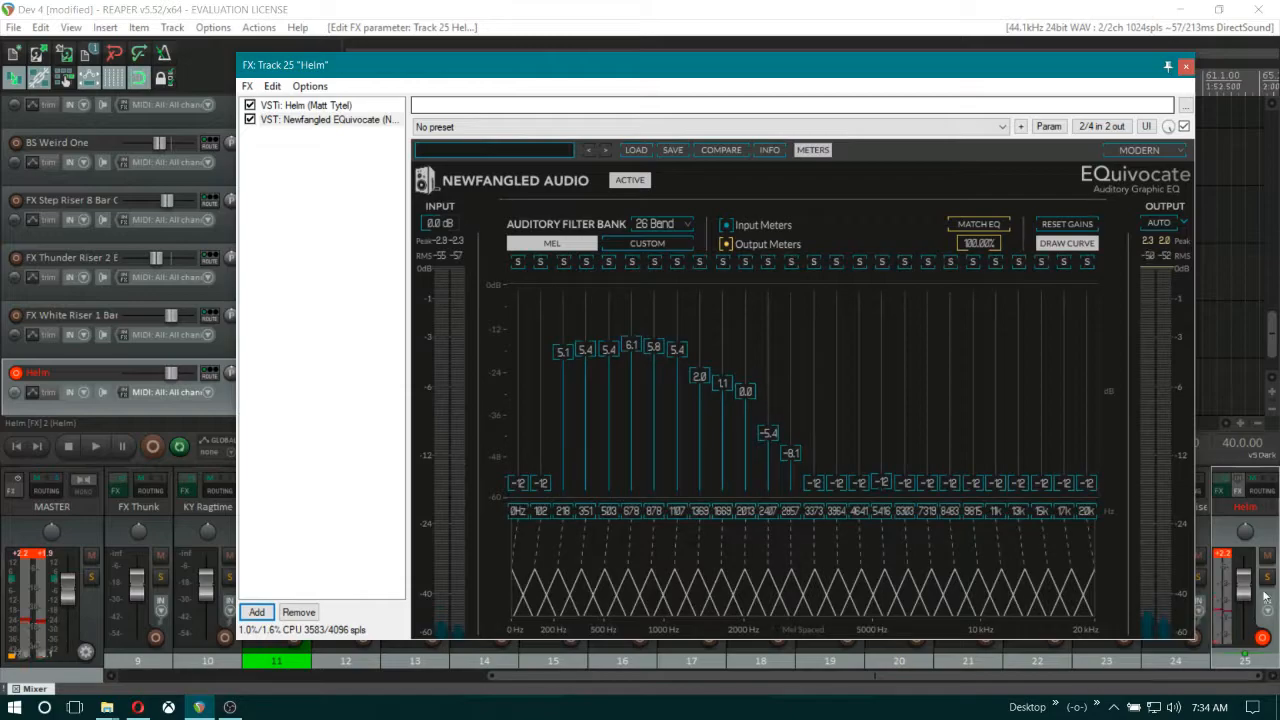
left_click_drag(1248, 590, 1250, 596)
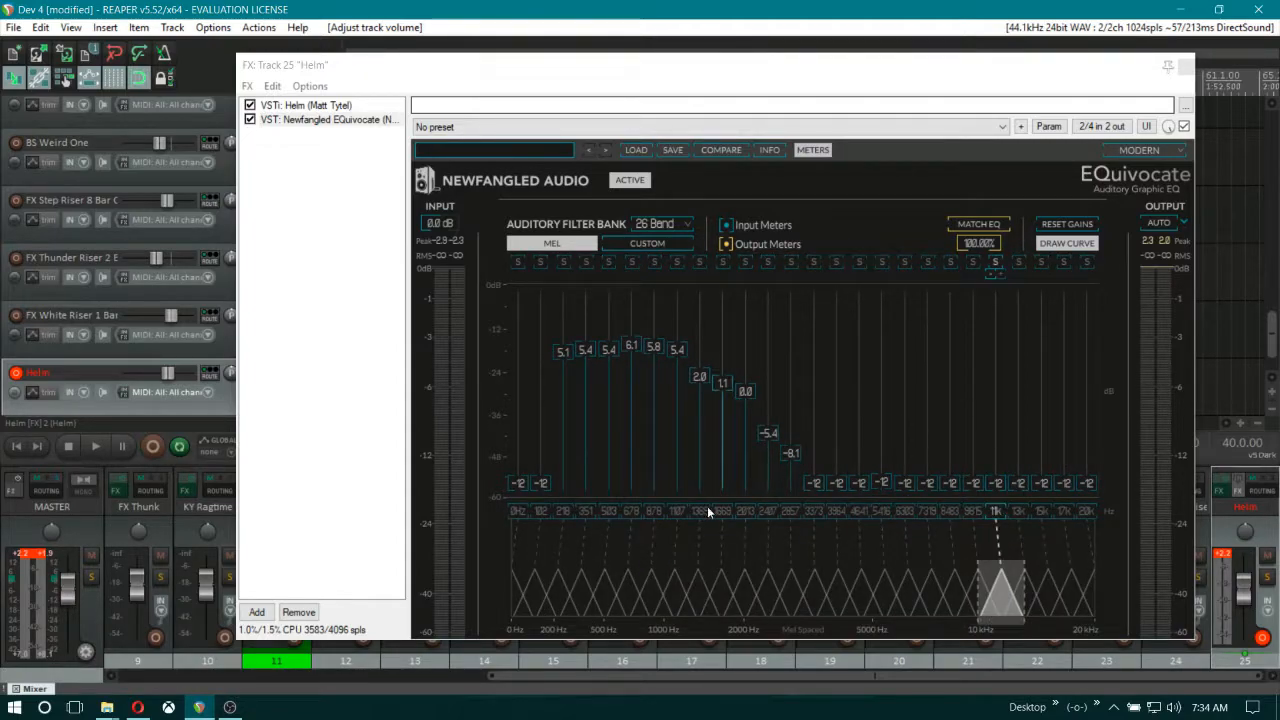
left_click(875, 484)
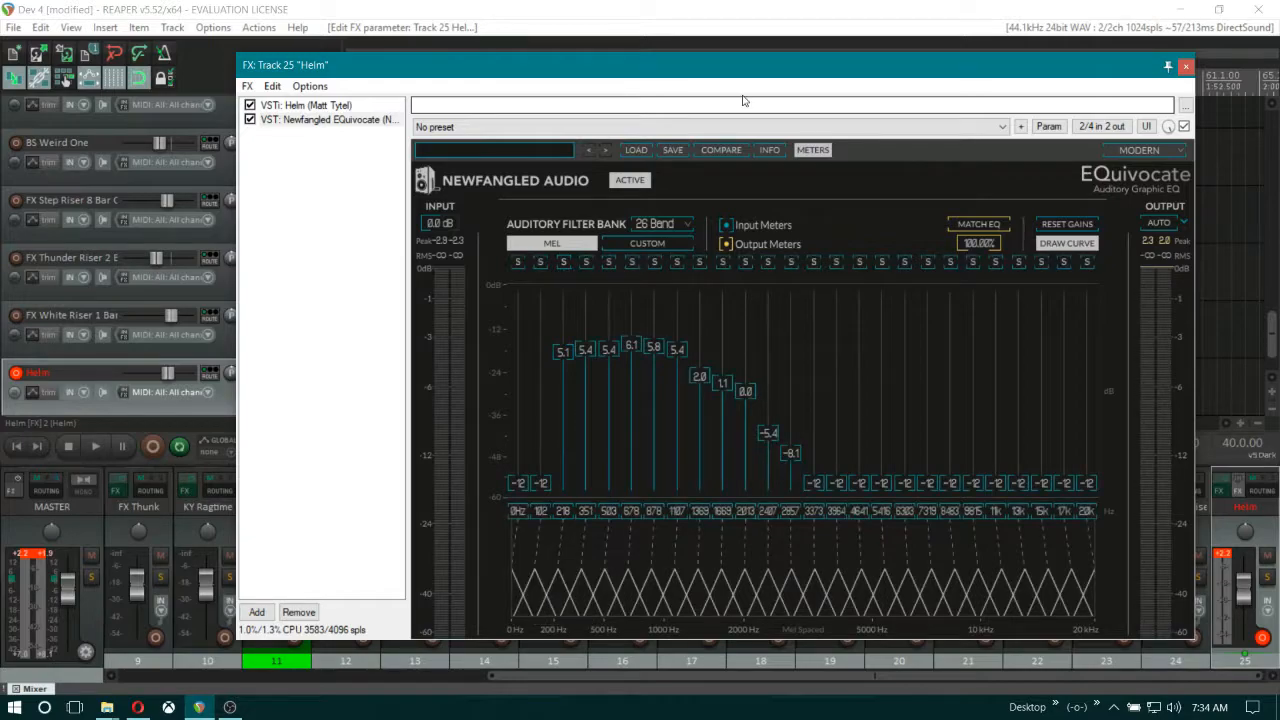
Close the Helm track's FX chain and delete that track from the project
left_click(1186, 67)
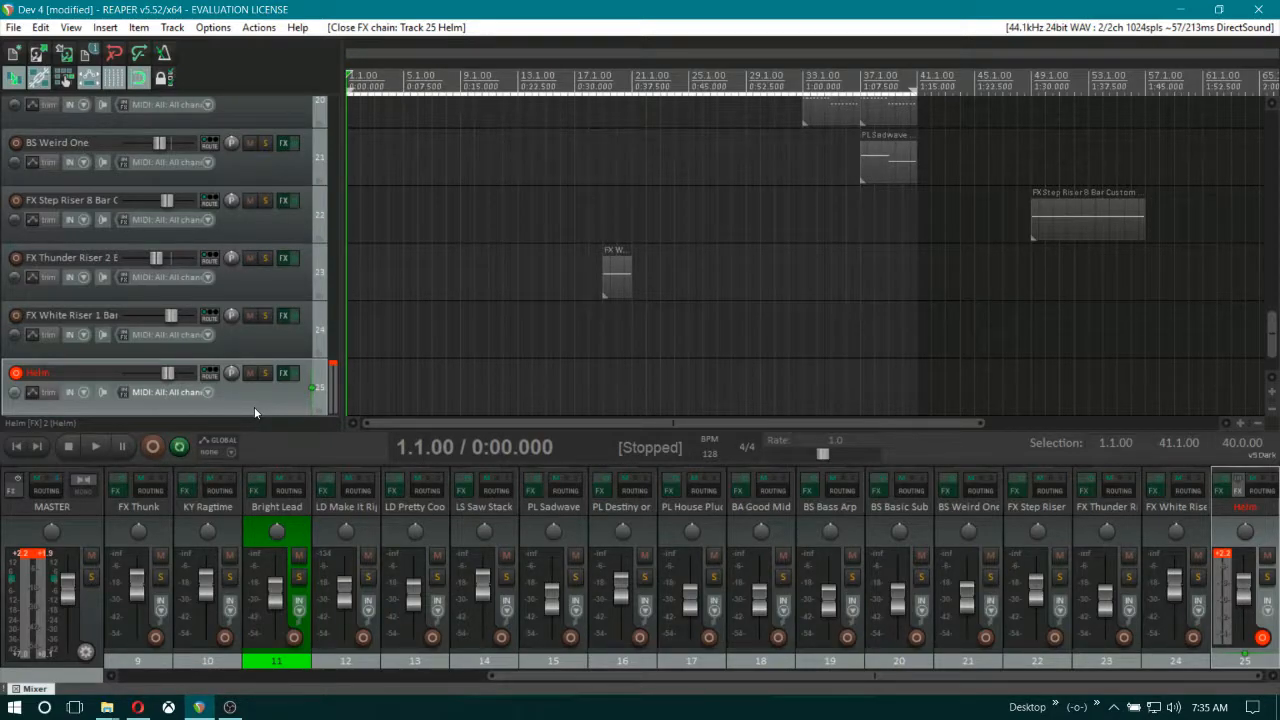
key("Delete")
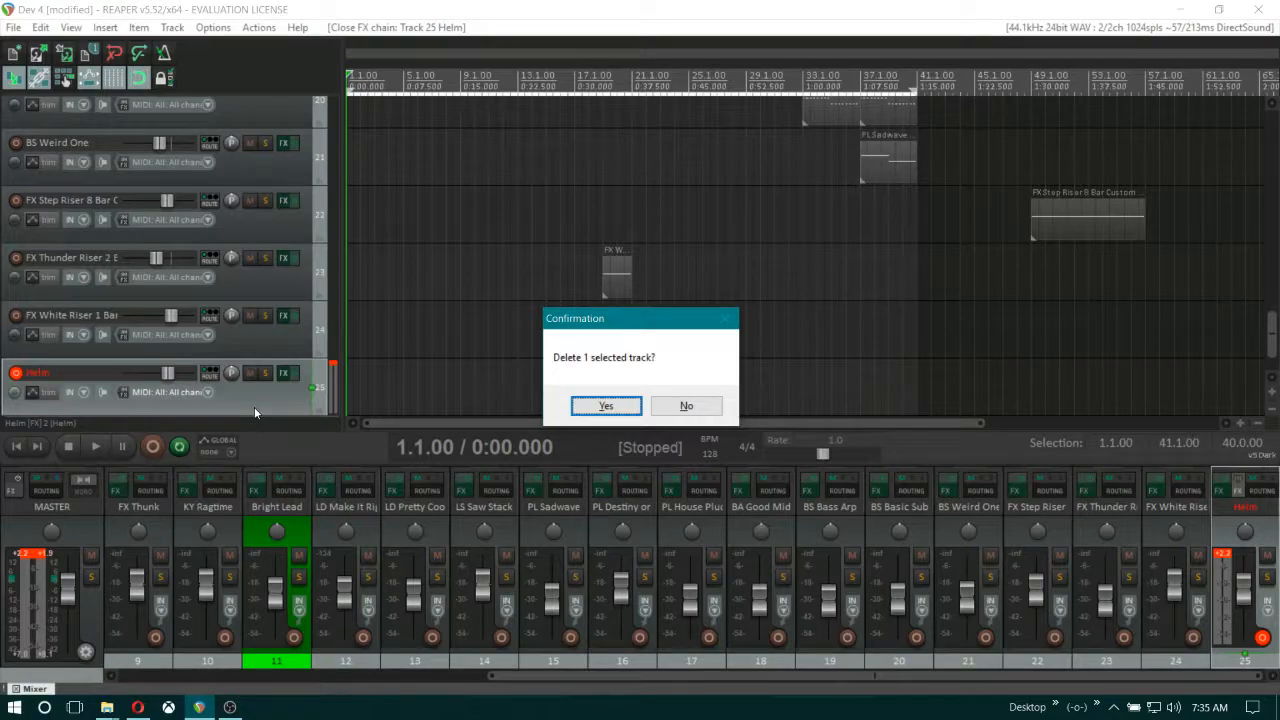
key("Return")
Find track 5, the red sample rack template, in the track list and open its FX chain
scroll(254, 412, "up", 7)
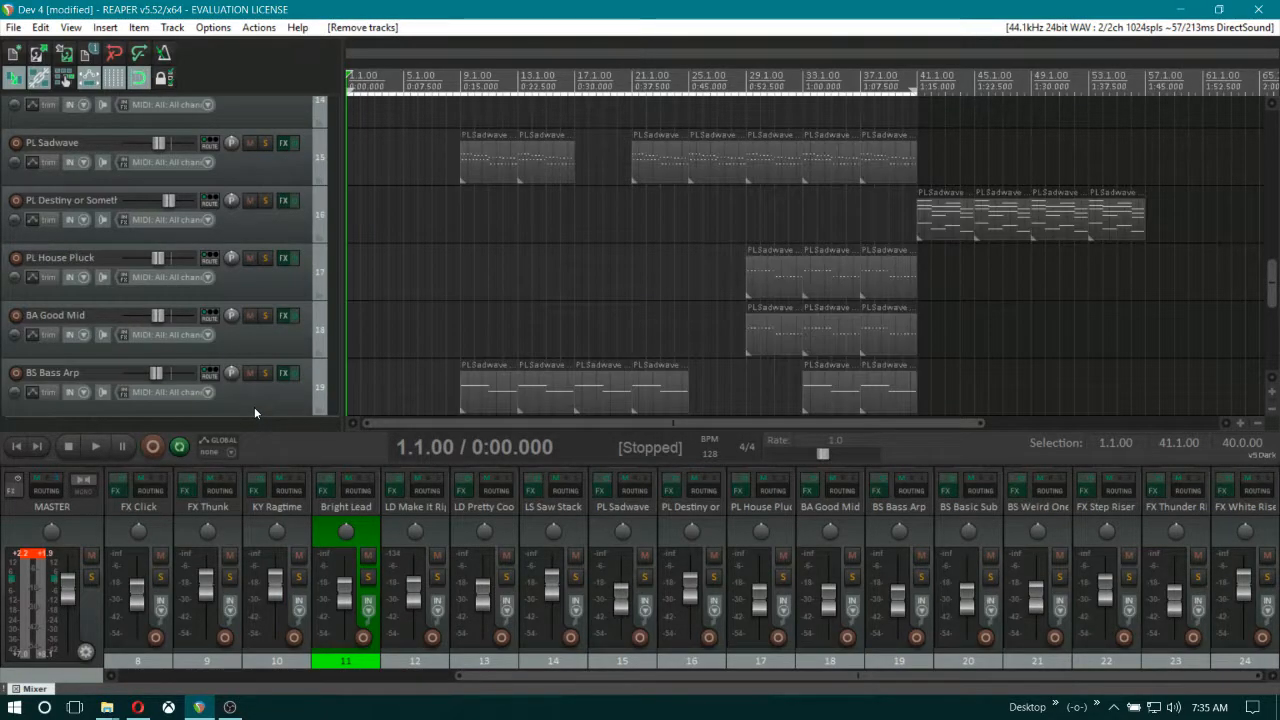
scroll(254, 407, "up", 7)
scroll(260, 402, "down", 3)
scroll(252, 237, "up", 3)
scroll(252, 237, "down", 1)
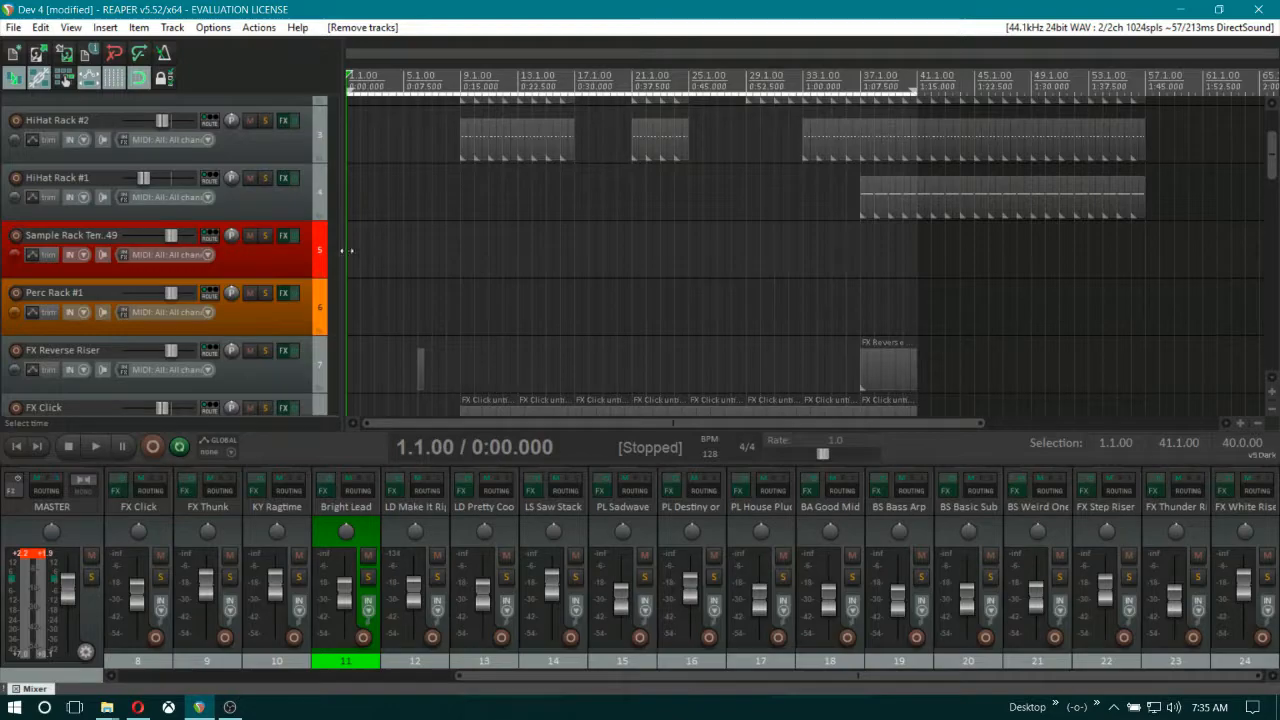
right_click(284, 235)
left_click(285, 236)
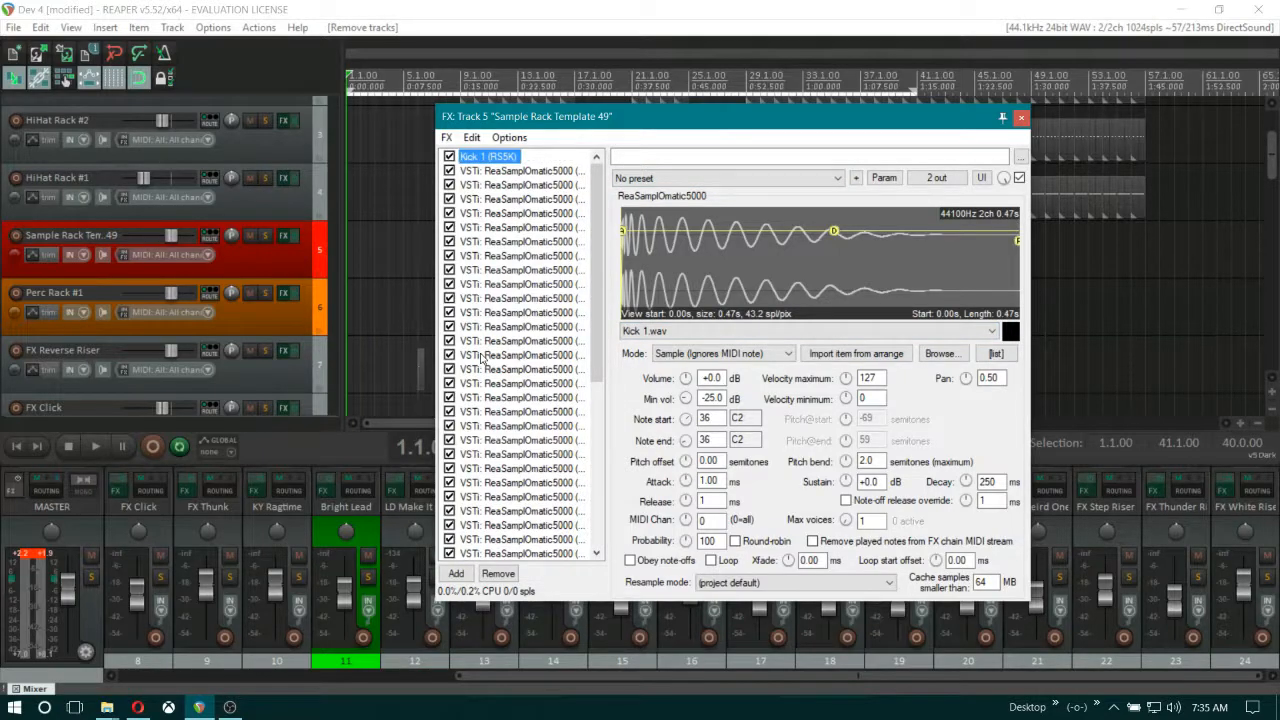
Examine the full list of ReaSamplOmatic5000 samplers in the Sample Rack Template 49 chain, then close its window
scroll(516, 365, "down", 2)
scroll(516, 367, "up", 3)
scroll(576, 362, "down", 7)
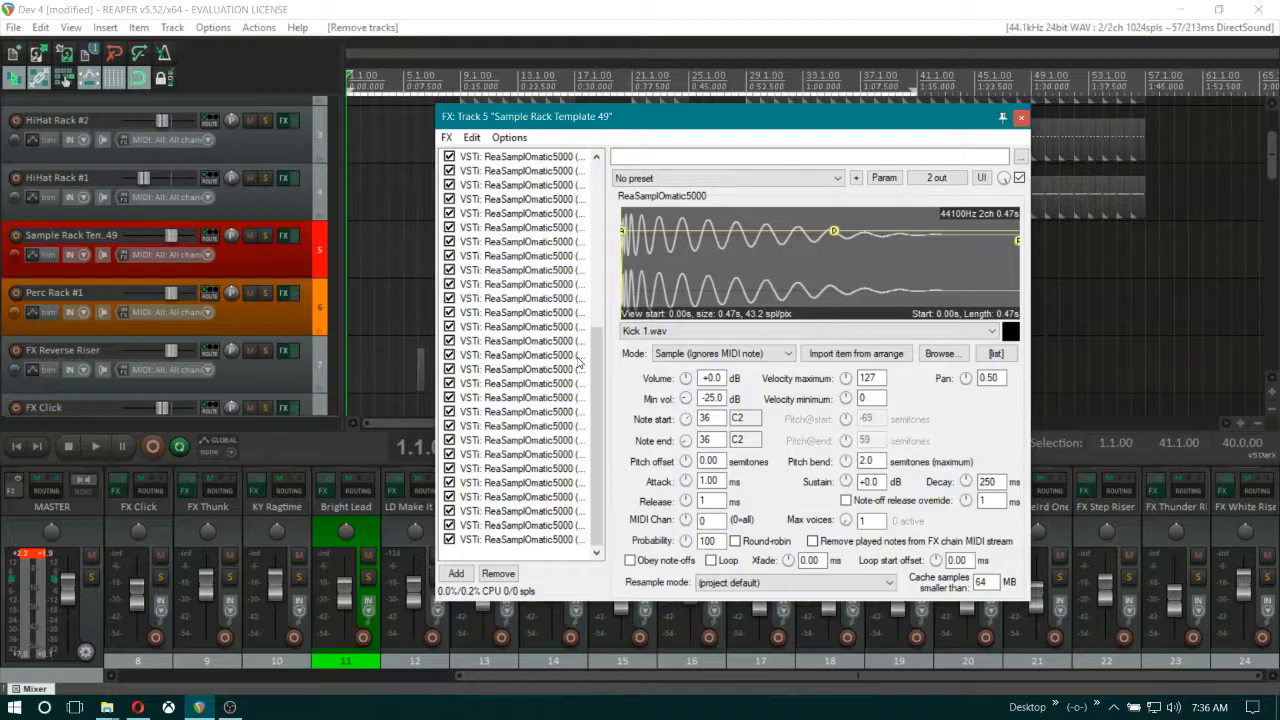
scroll(578, 362, "up", 7)
scroll(578, 362, "down", 7)
key("F2")
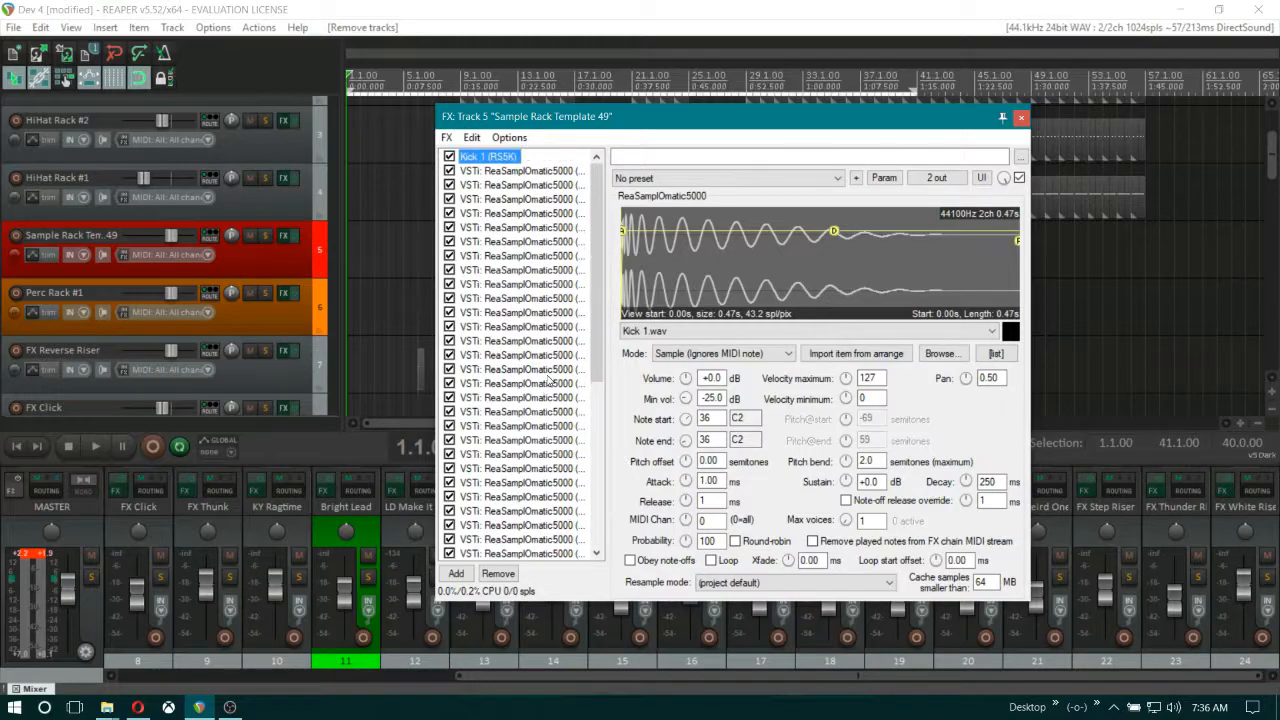
scroll(548, 380, "down", 7)
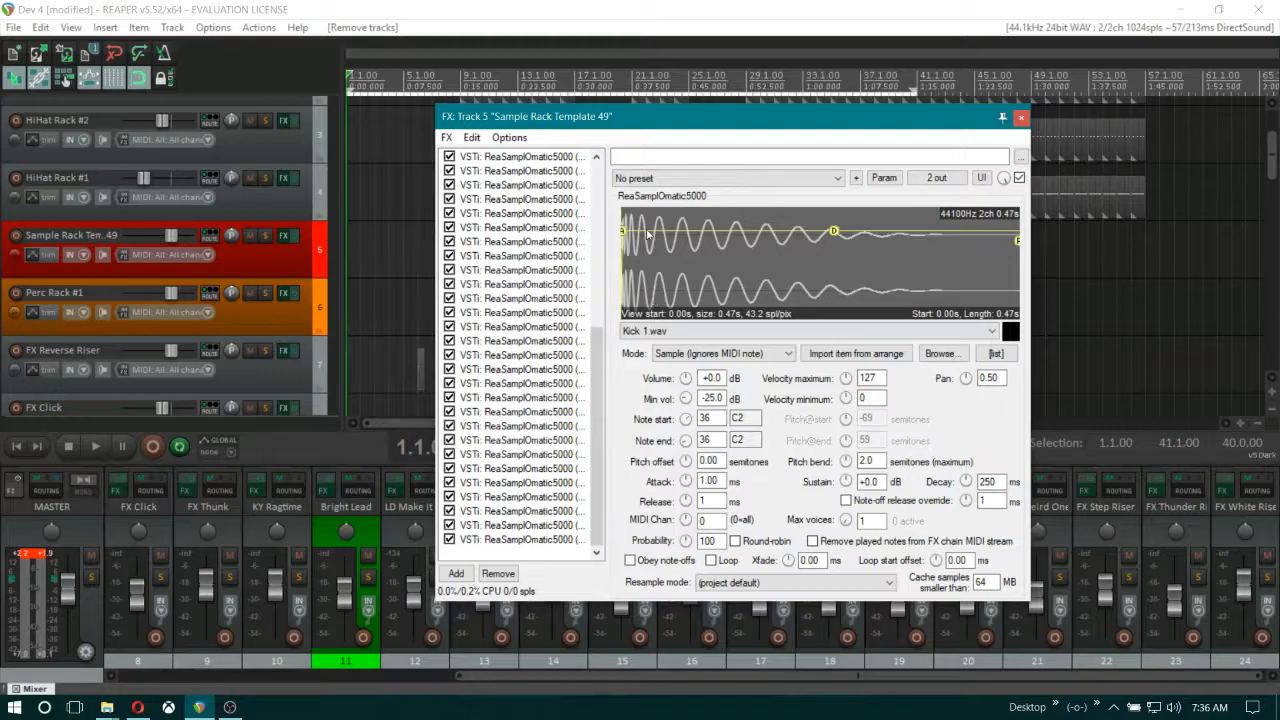
scroll(588, 322, "up", 7)
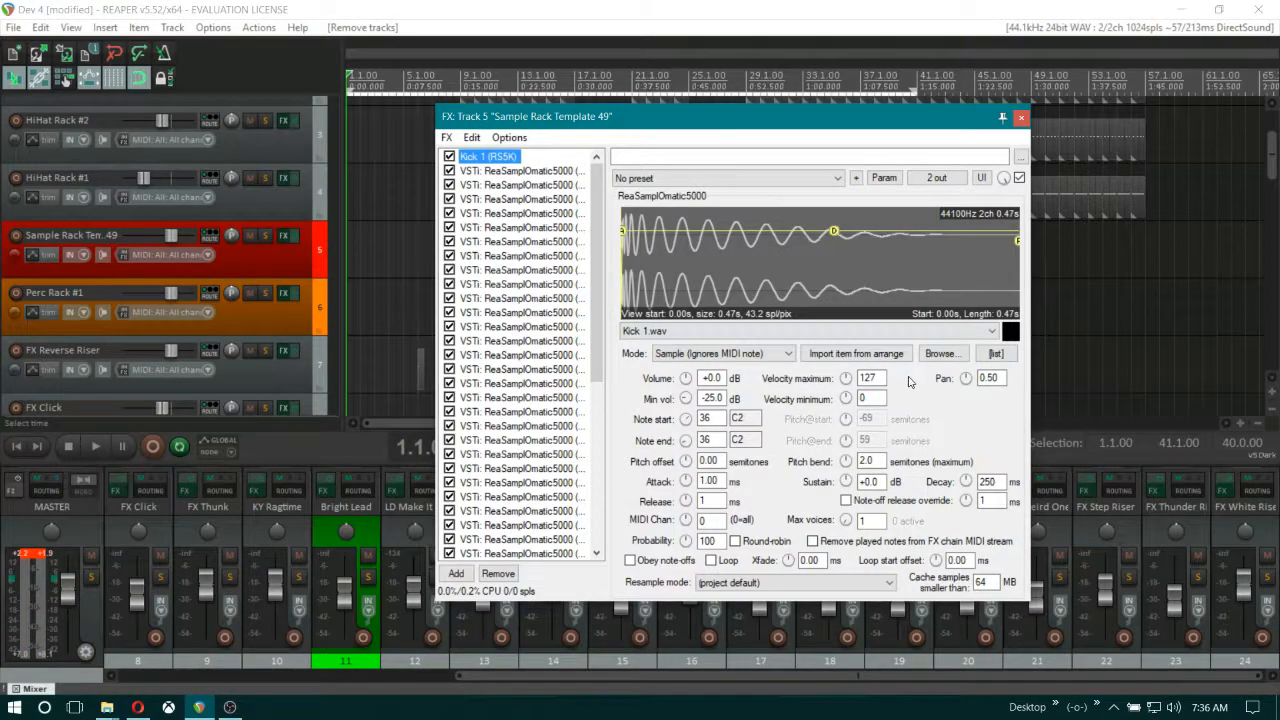
left_click(1020, 118)
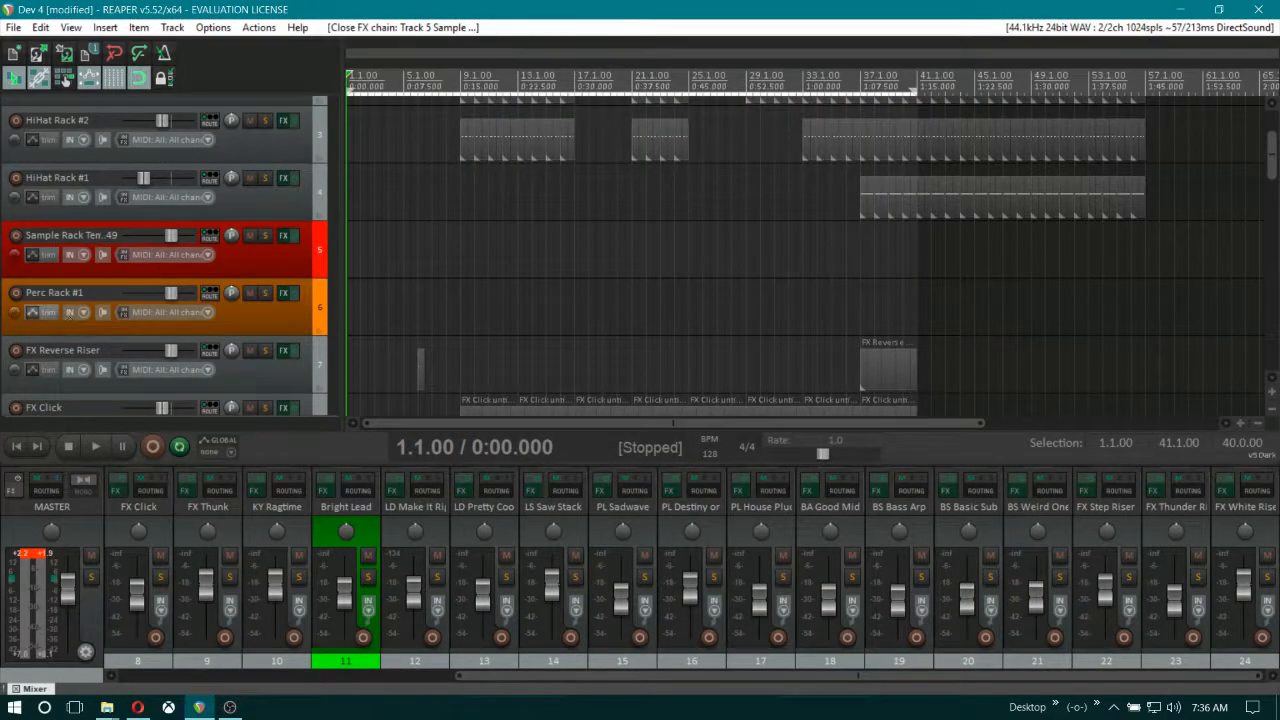
Arm the Perc Rack #1 track for recording and browse its FX chain to the sampler holding Cymatics - Master Collection Perc 12.wav
left_click(15, 292)
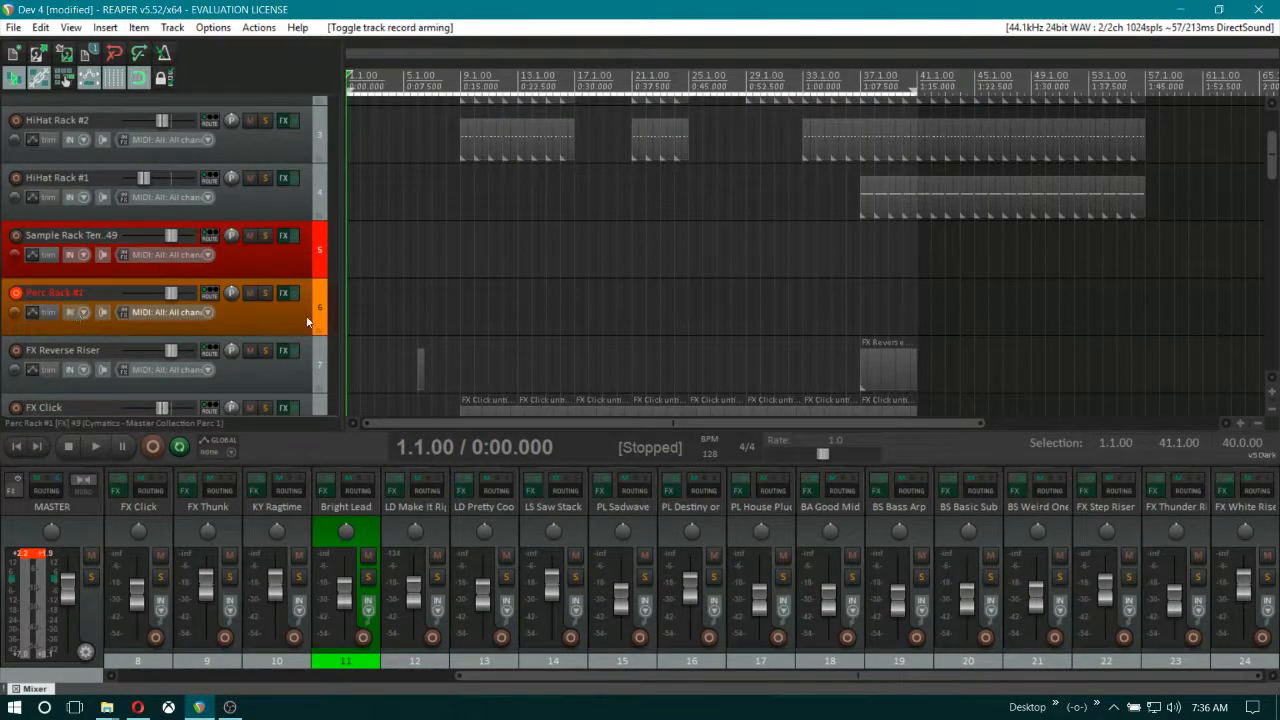
left_click(284, 292)
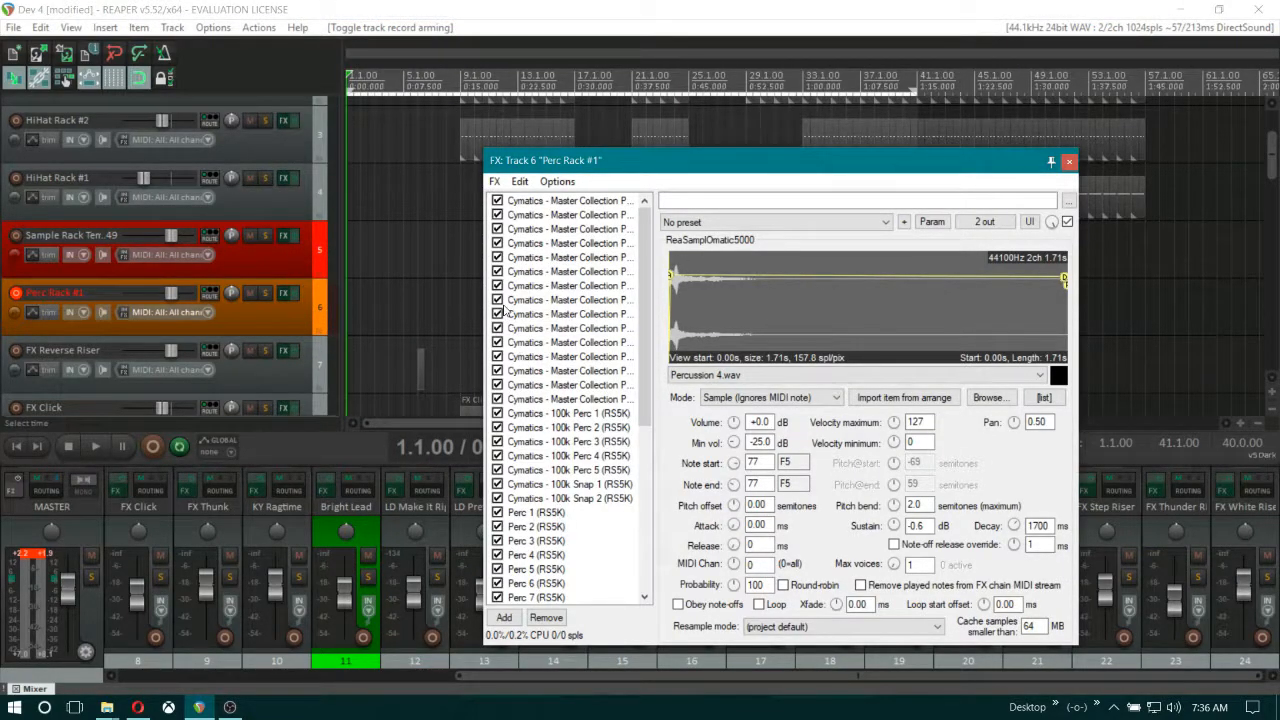
scroll(600, 420, "down", 7)
scroll(609, 413, "up", 7)
scroll(609, 413, "down", 7)
scroll(609, 413, "up", 7)
left_click(562, 357)
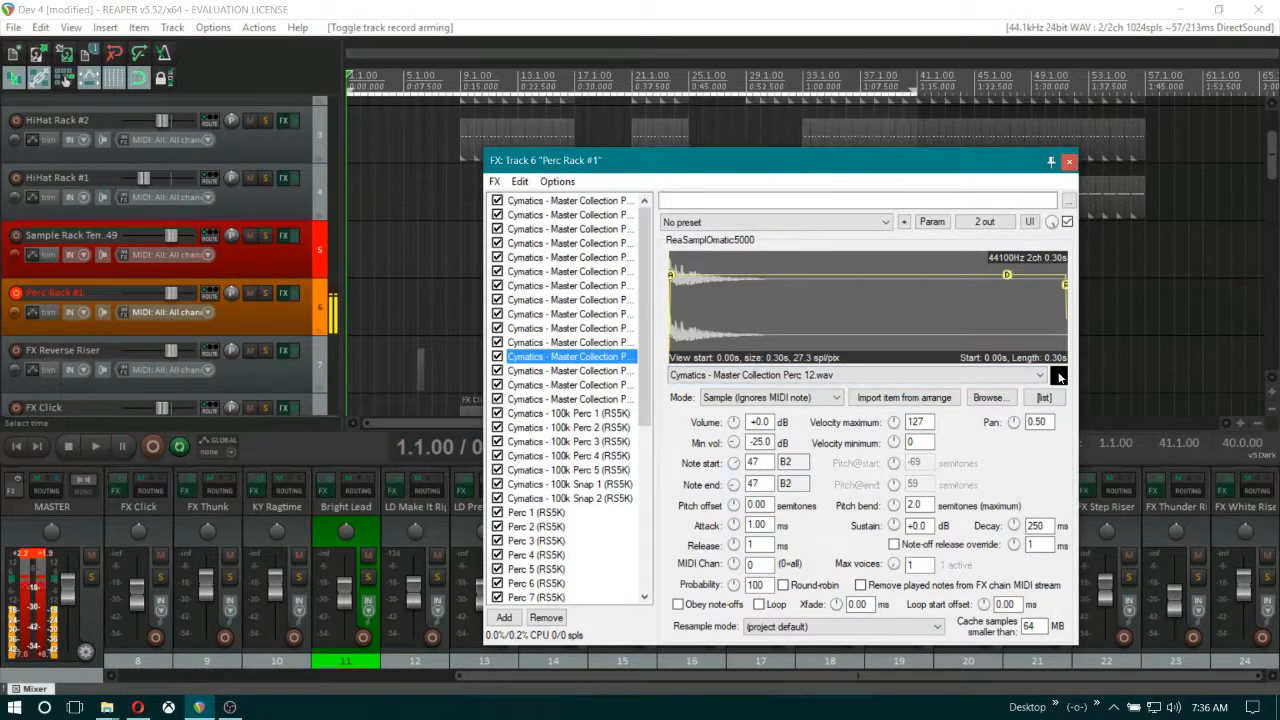
Select the Perc Rack #1 sampler holding Cymatics - Master Collection Perc 14.wav and set its release to 0 ms
key("Down")
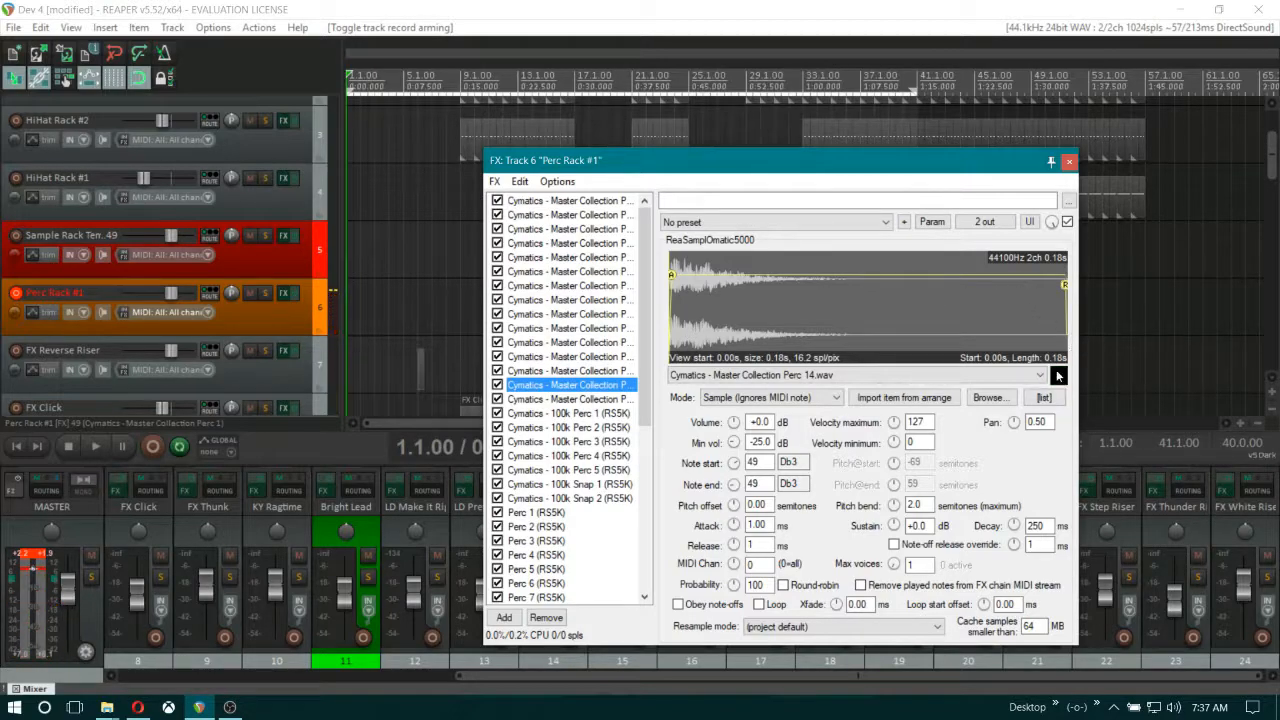
mouse_move(1064, 285)
left_mouse_down()
mouse_move(746, 290)
mouse_move(1085, 289)
left_mouse_up()
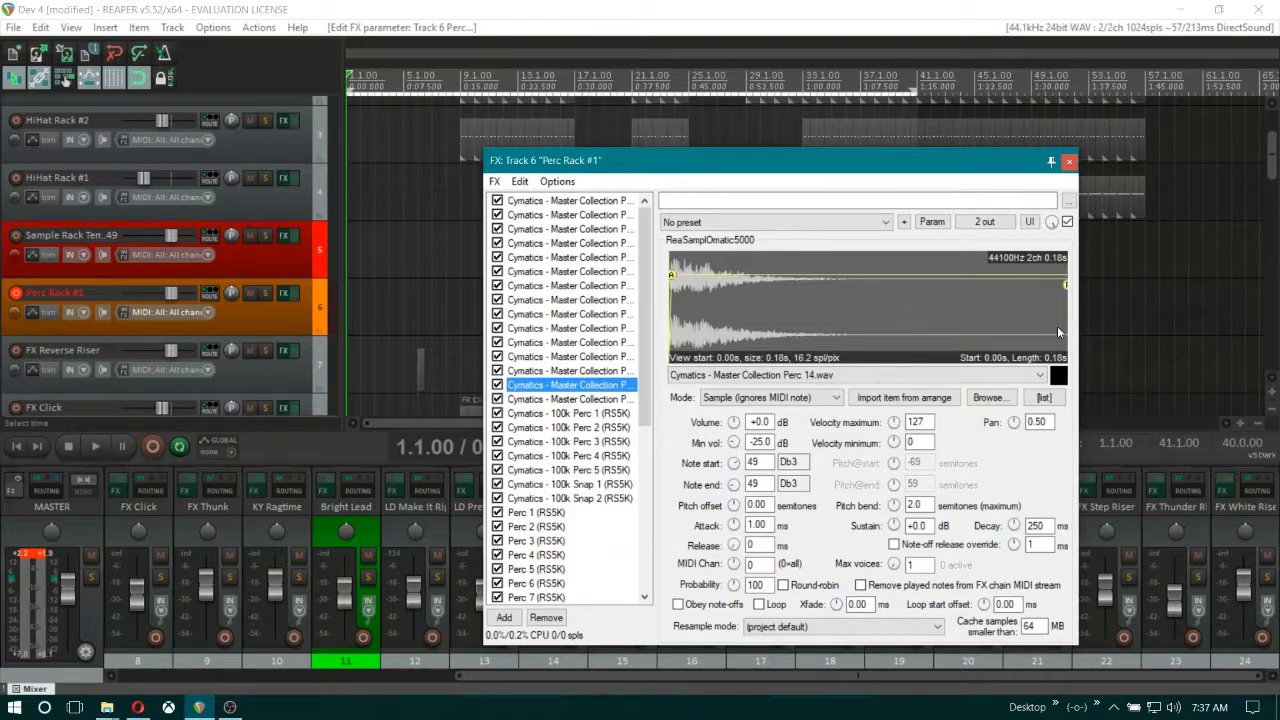
left_click(952, 336)
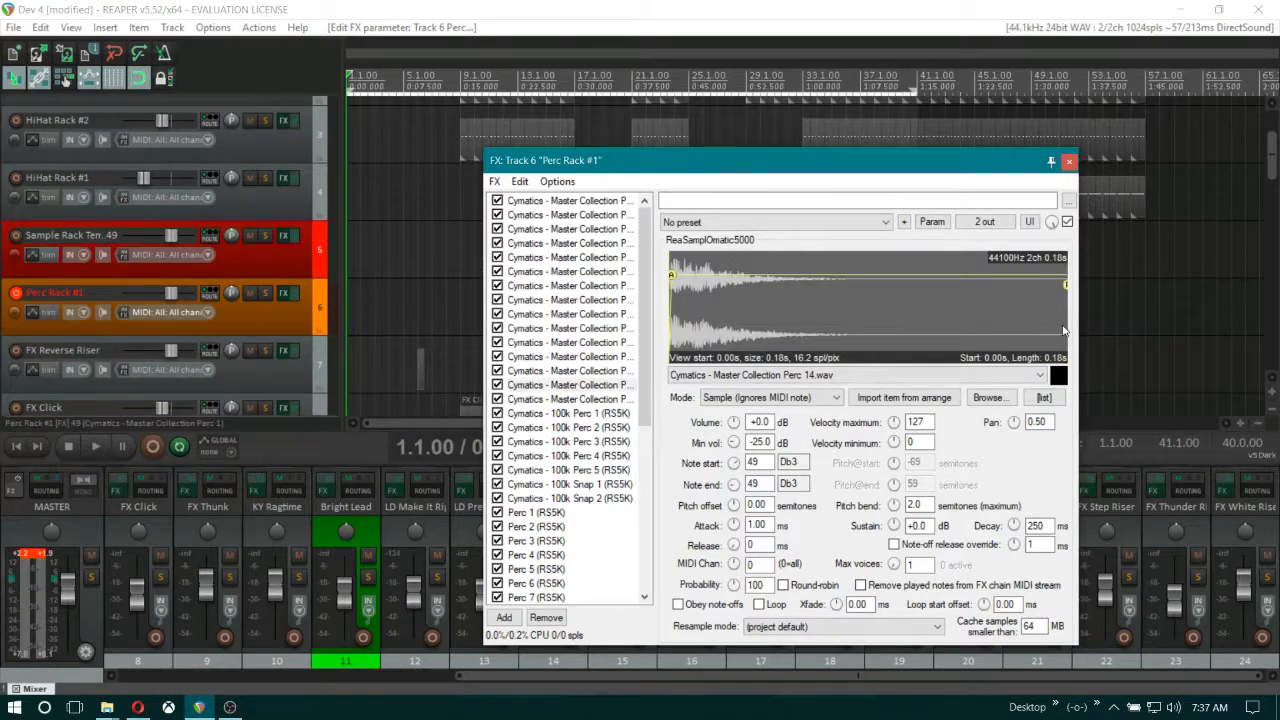
mouse_move(1064, 325)
left_mouse_down()
mouse_move(735, 330)
mouse_move(1066, 300)
left_mouse_up()
Browse further down the Perc Rack #1 chain to the Perc 1 sampler and audition its sample
left_click(563, 428)
left_click(540, 512)
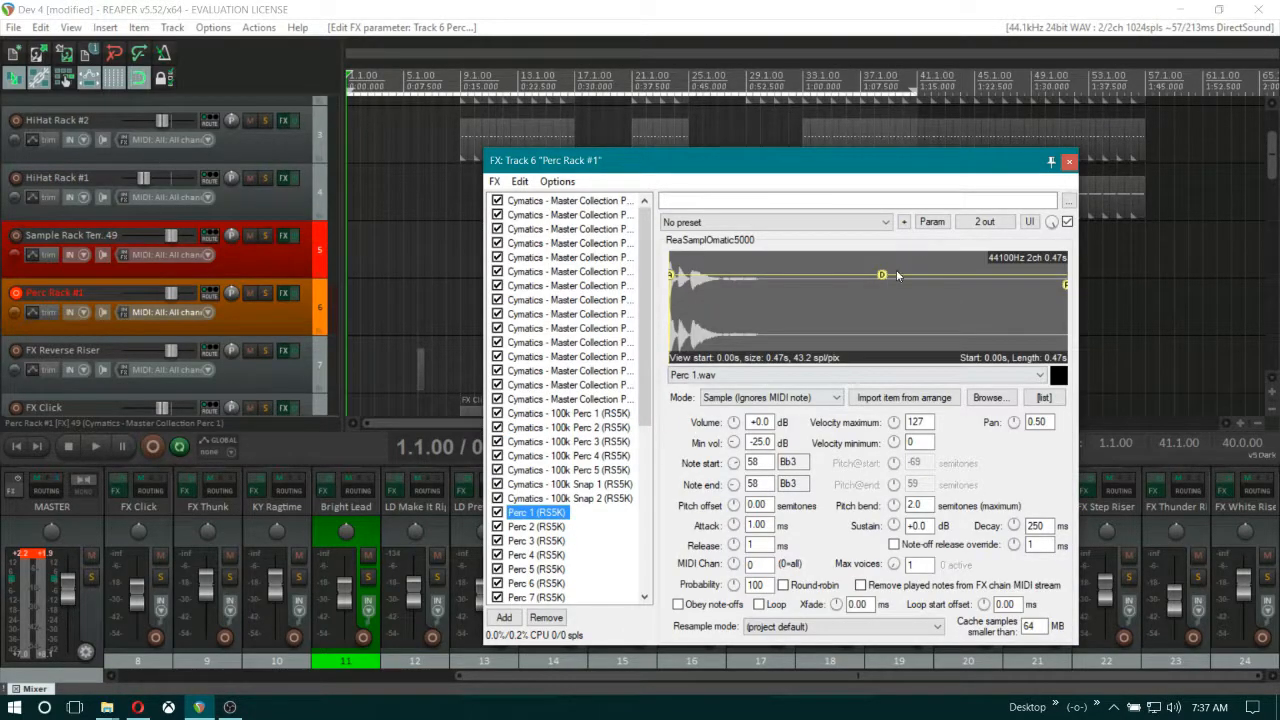
left_click(1058, 377)
left_click(1058, 377)
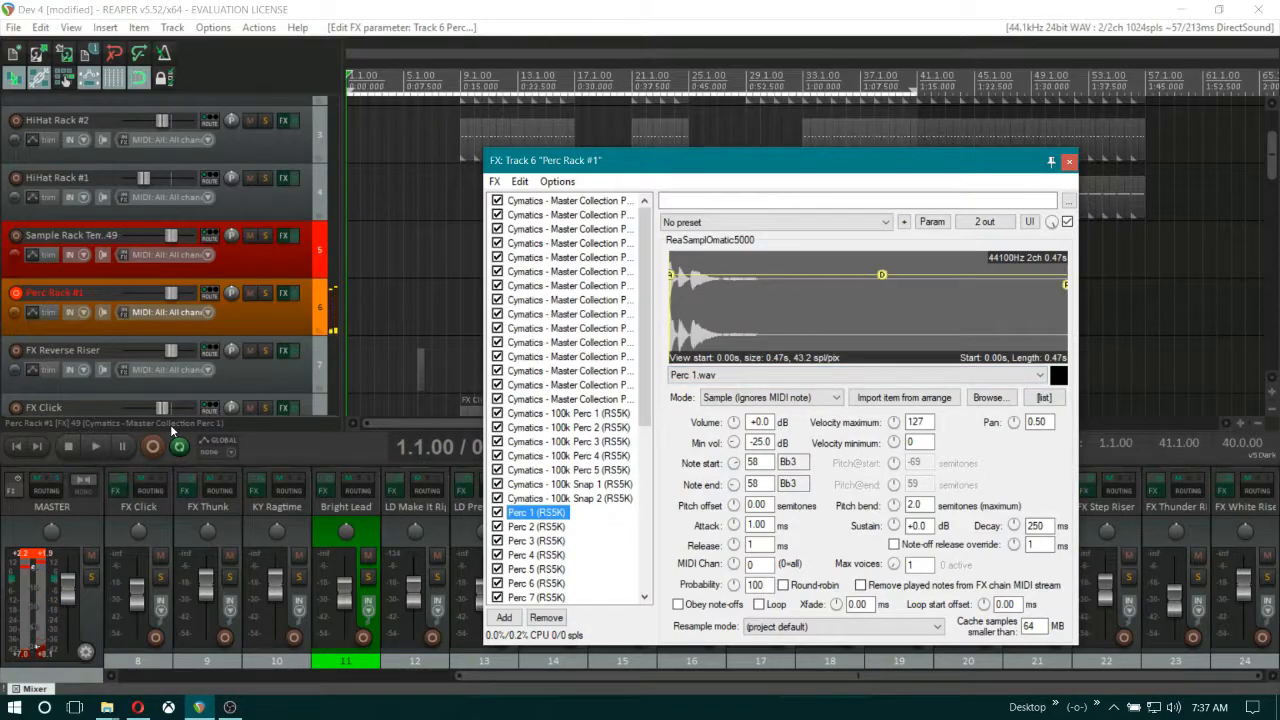
Disarm the Perc Rack #1 track and close its FX chain
left_click(15, 292)
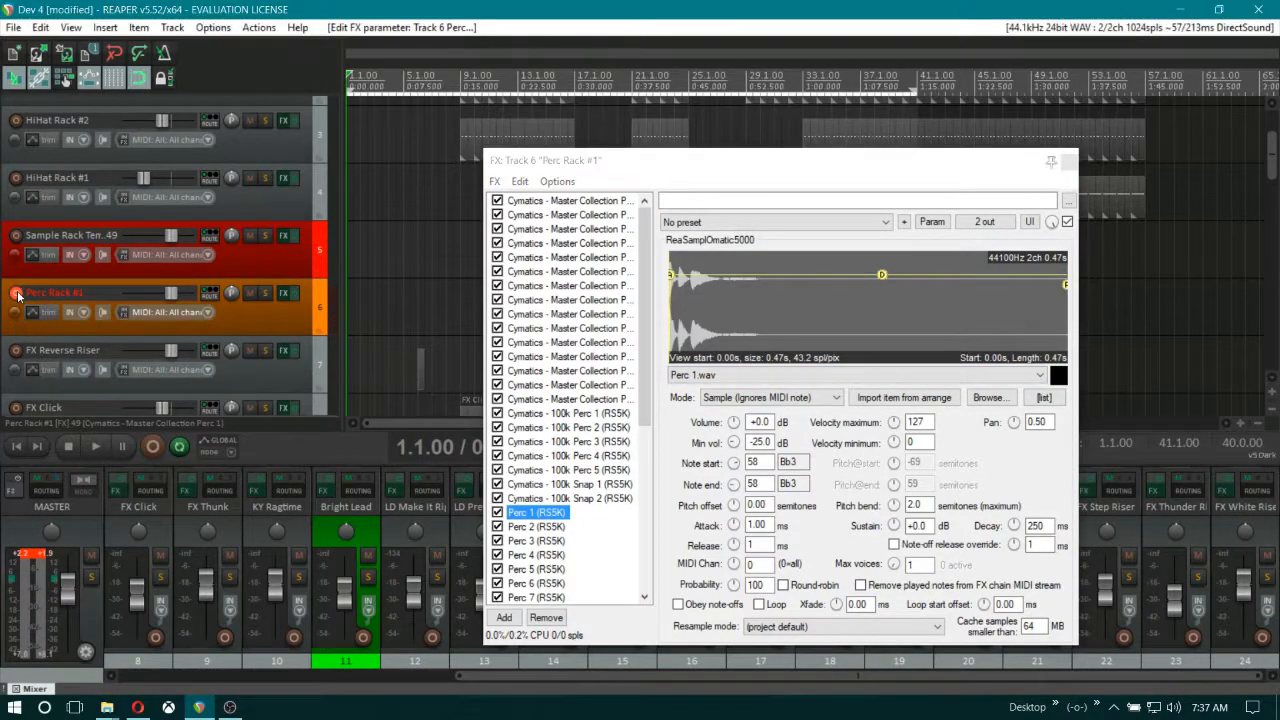
left_click(246, 271)
left_click(1070, 162)
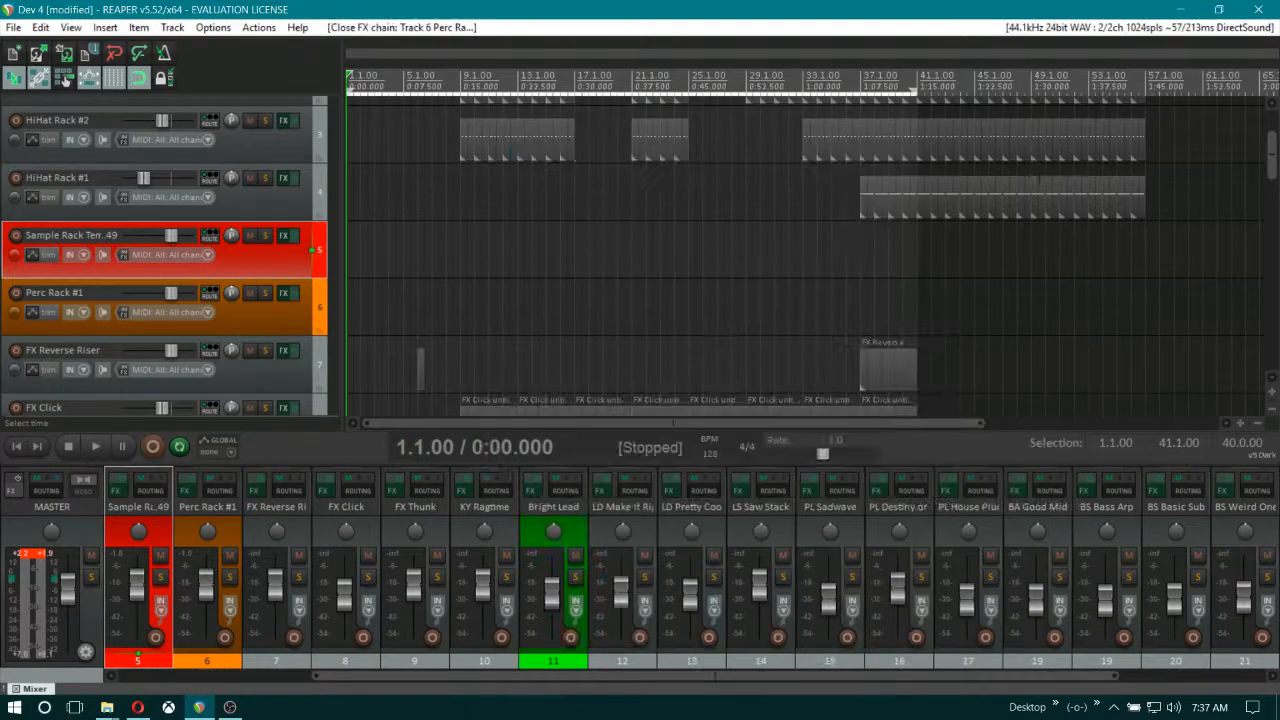
Open the Sample Rack Template 49 track's FX chain and audition the Kick 1 sample
left_click(283, 235)
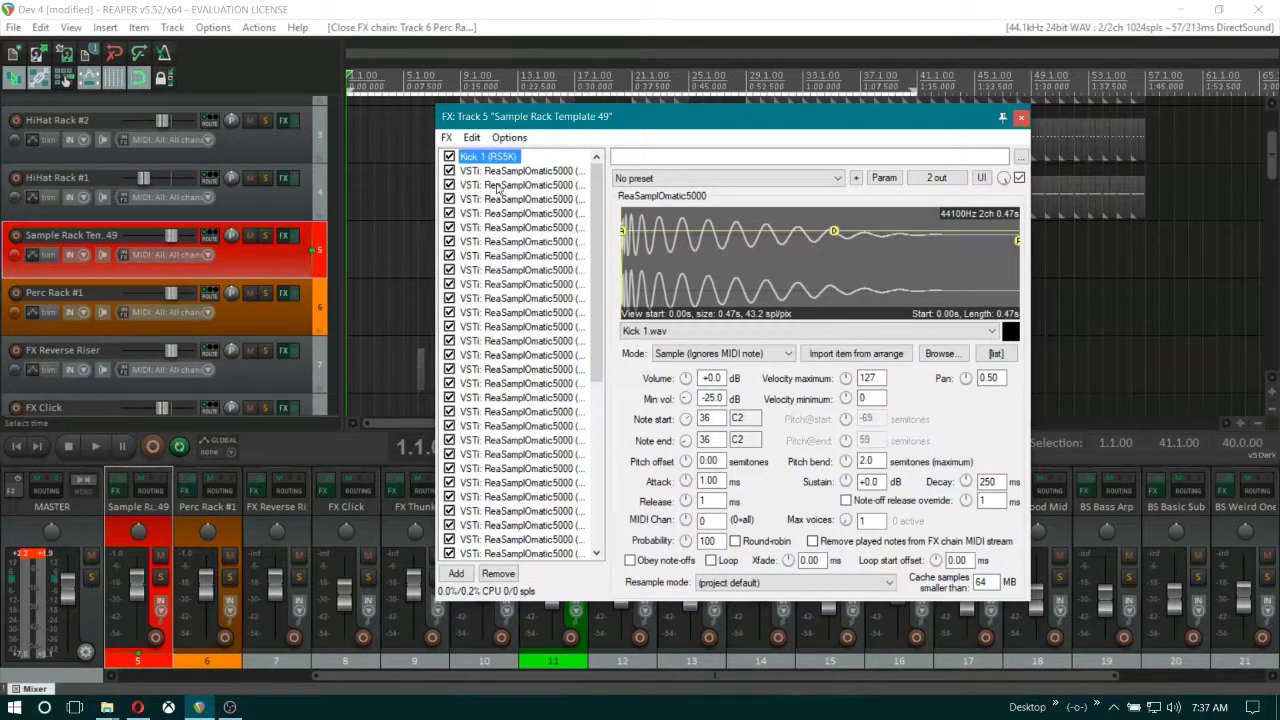
left_click(1010, 331)
Load Kick 2.wav from the Kicks sample folder into the empty sampler directly below Kick 1, then minimize the folder window
left_click(517, 172)
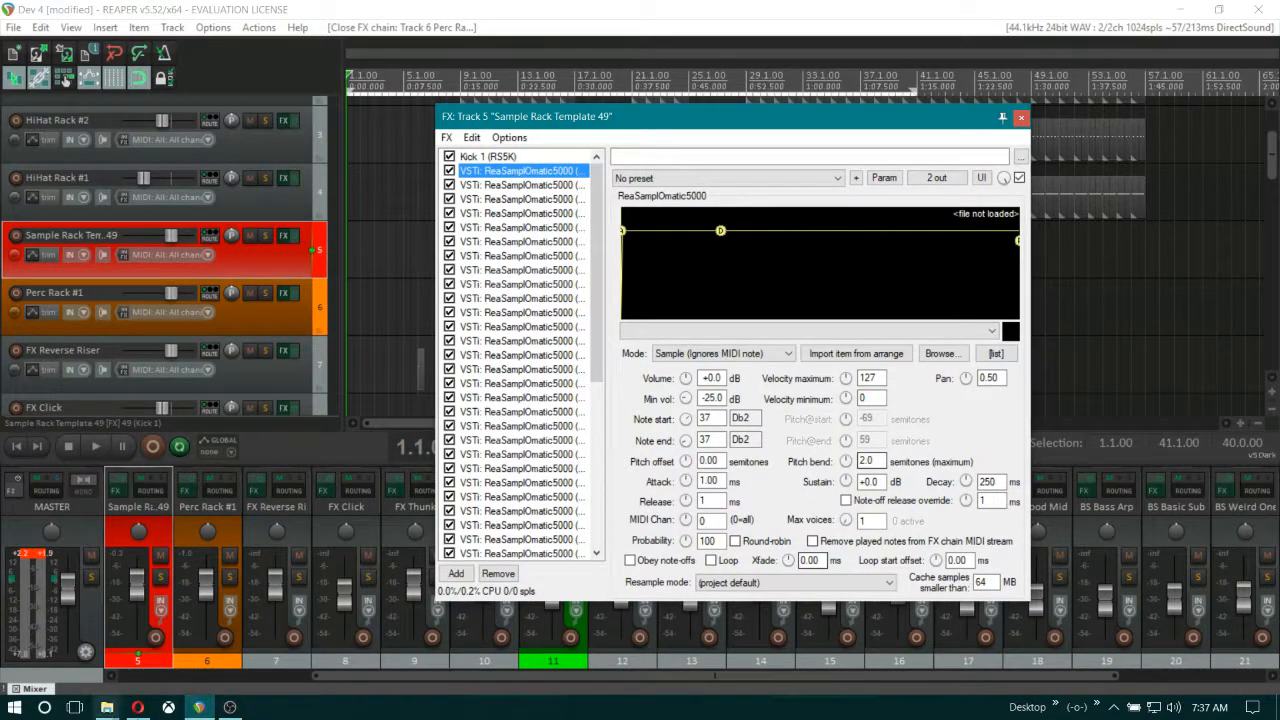
left_click(107, 707)
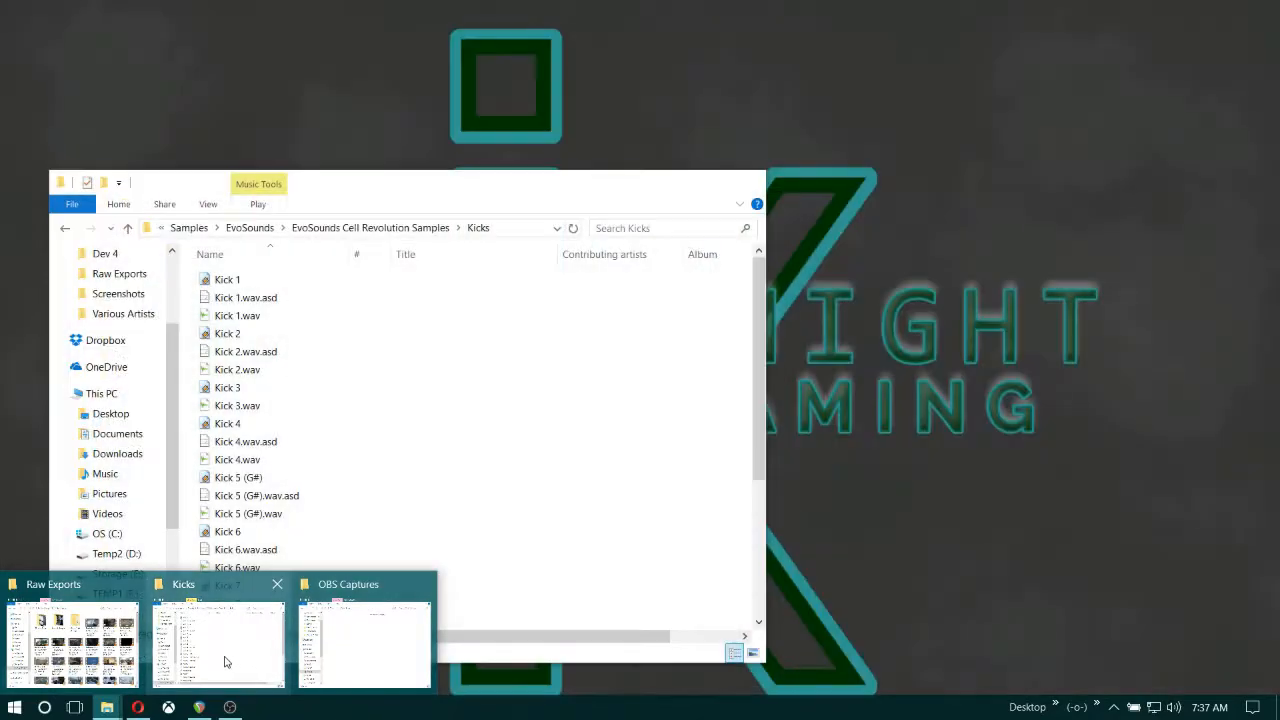
left_click(224, 652)
left_click_drag(380, 203, 656, 439)
left_click(512, 572)
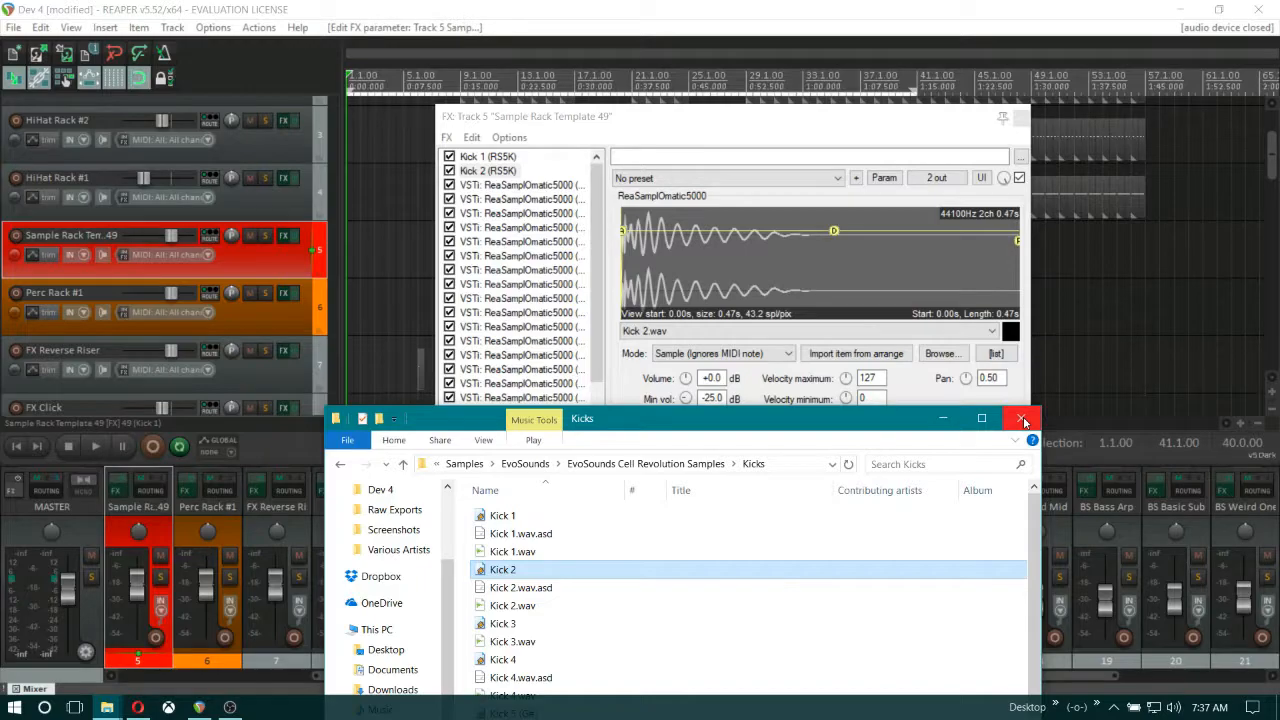
left_click(947, 424)
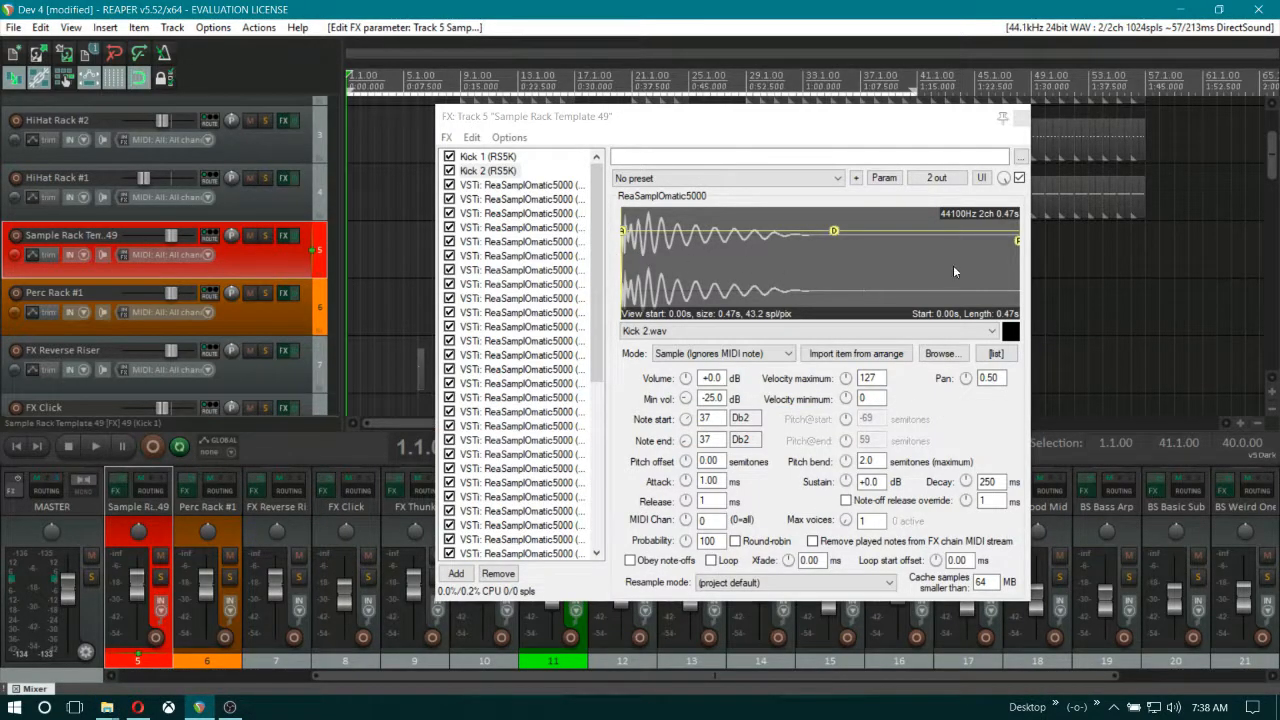
Audition the newly loaded Kick 2 sample several times in its sampler
left_click(1010, 336)
left_click(1010, 337)
left_click(1010, 337)
left_click(1011, 340)
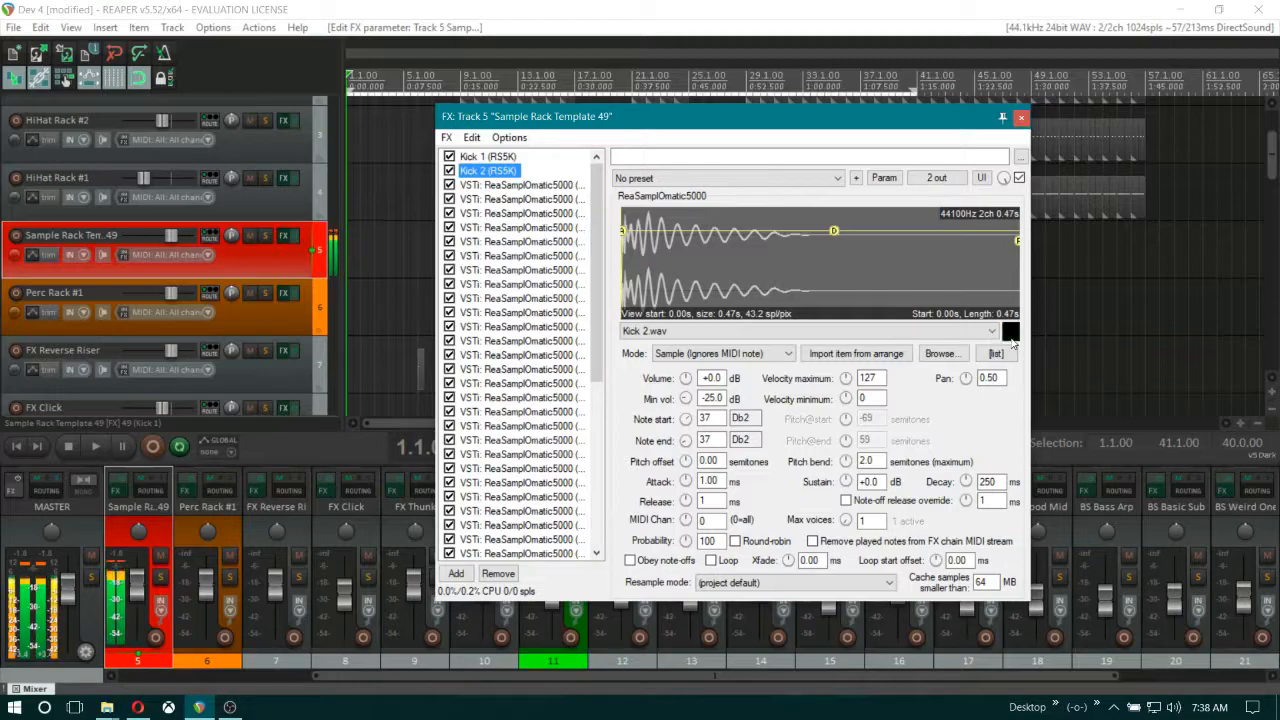
left_click(1011, 337)
Arm the Sample Rack Template 49 track to test the rack live, then disarm it and close its FX chain
left_click(12, 243)
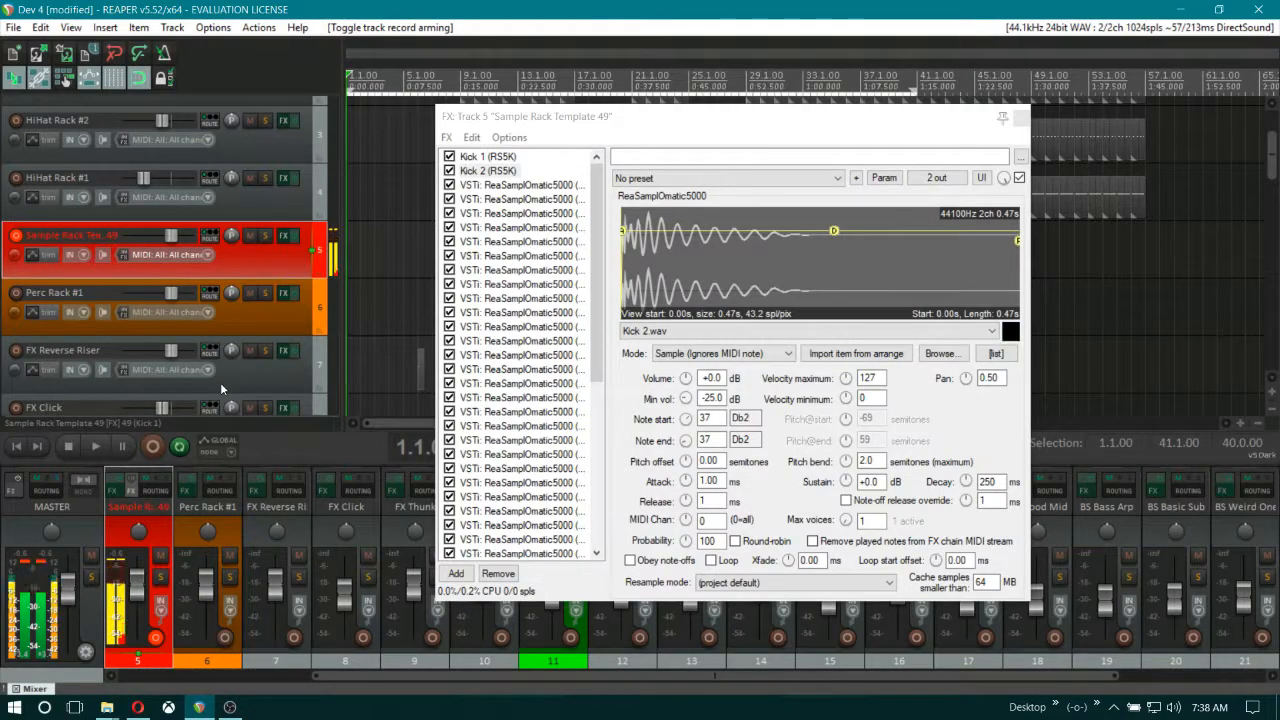
left_click(24, 237)
left_click(16, 293)
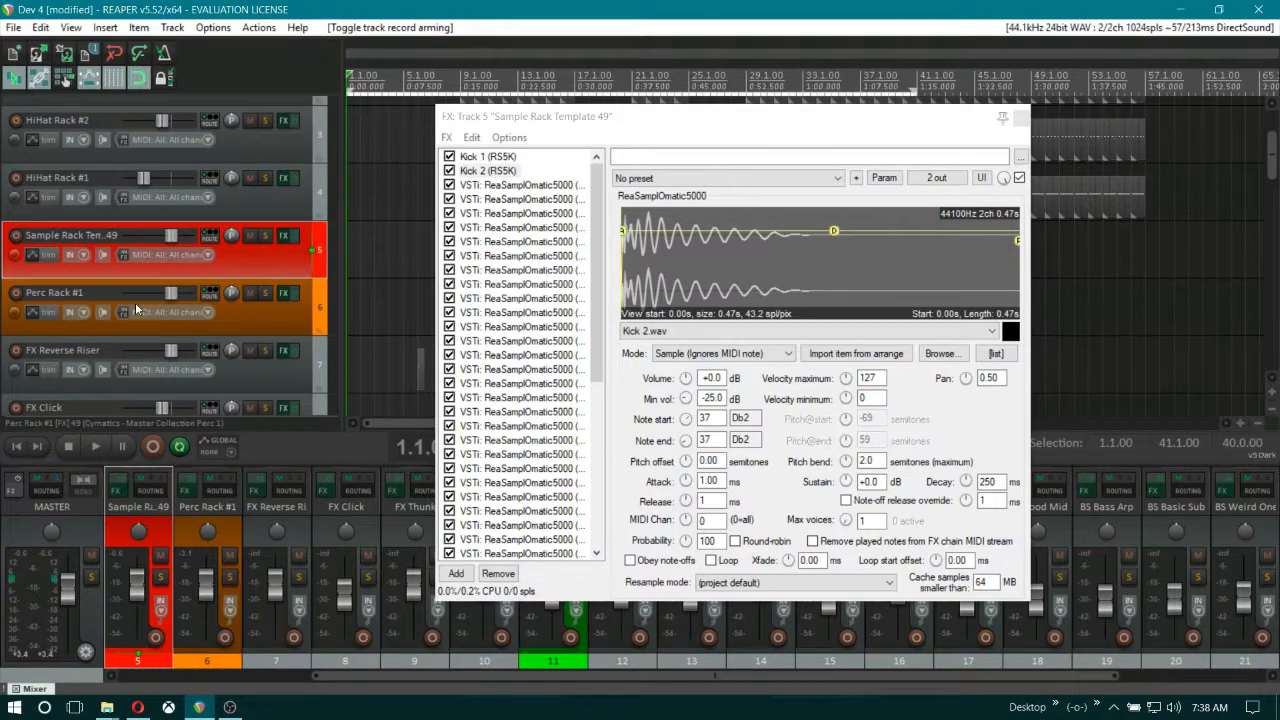
scroll(137, 309, "up", 2)
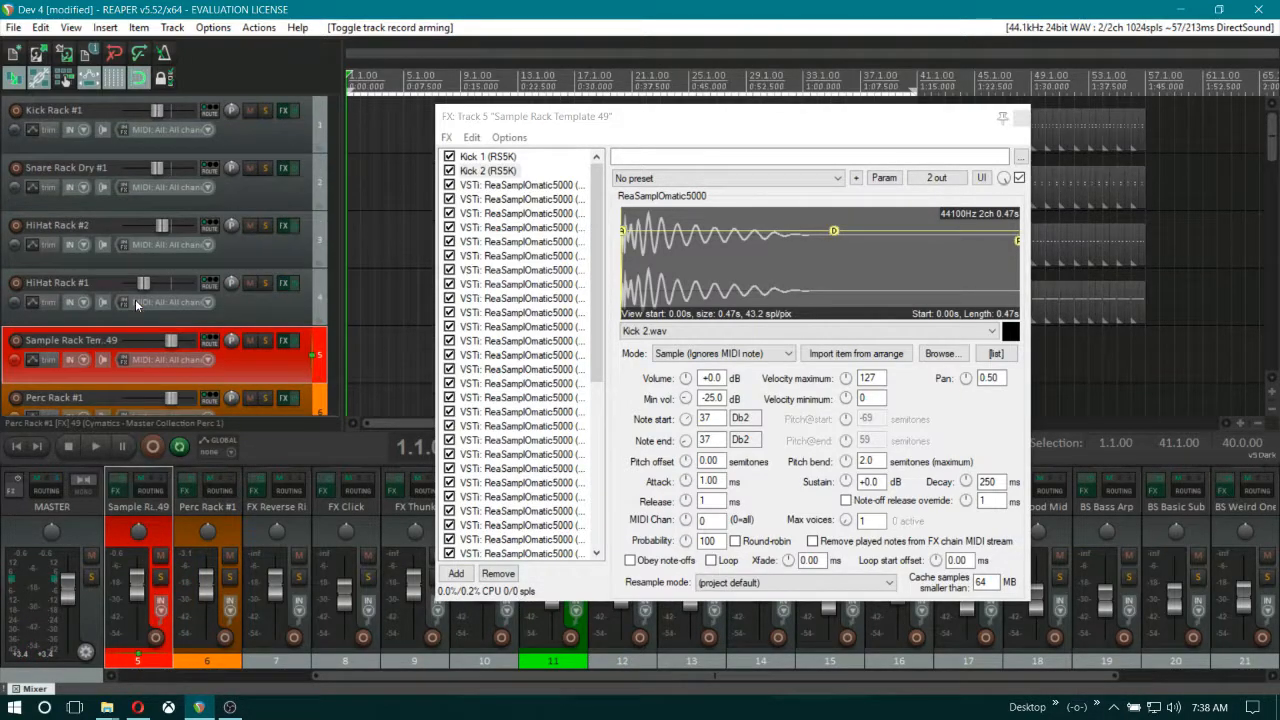
left_click(1021, 120)
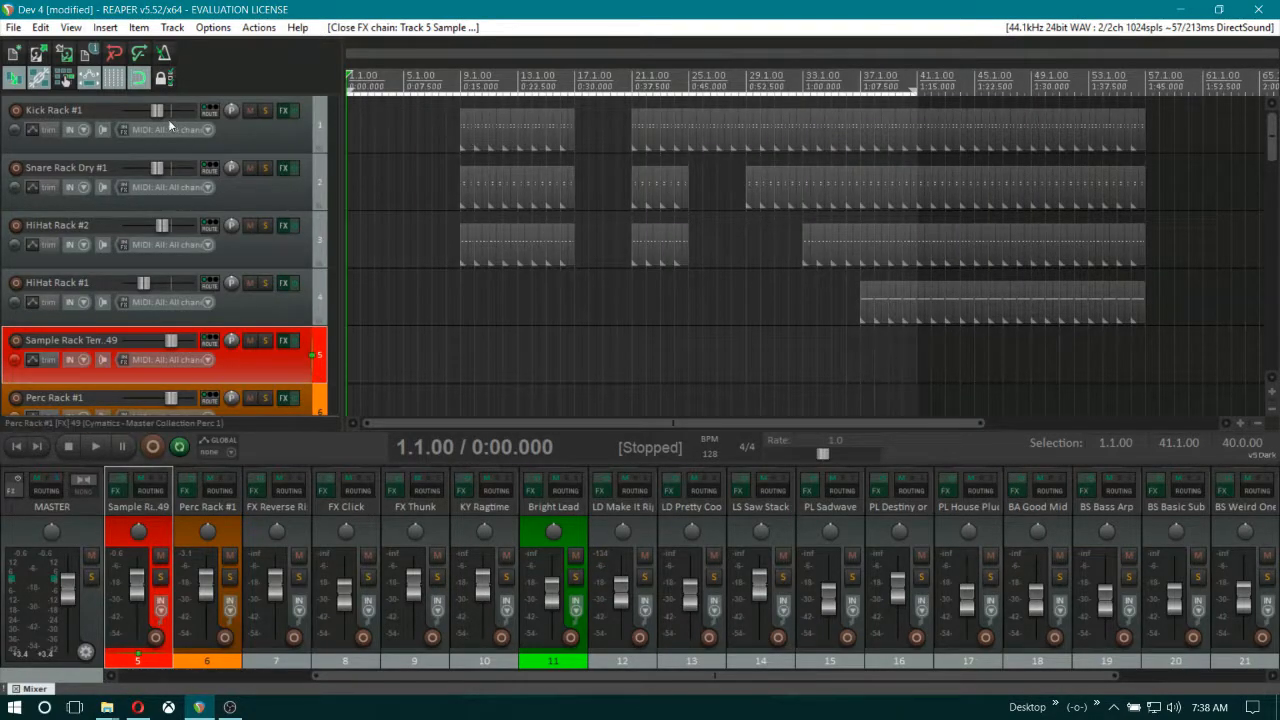
Solo Kick Rack #1 and play it over a time selection from 9.1.00 to 13.1.00
left_click_drag(462, 95, 517, 93)
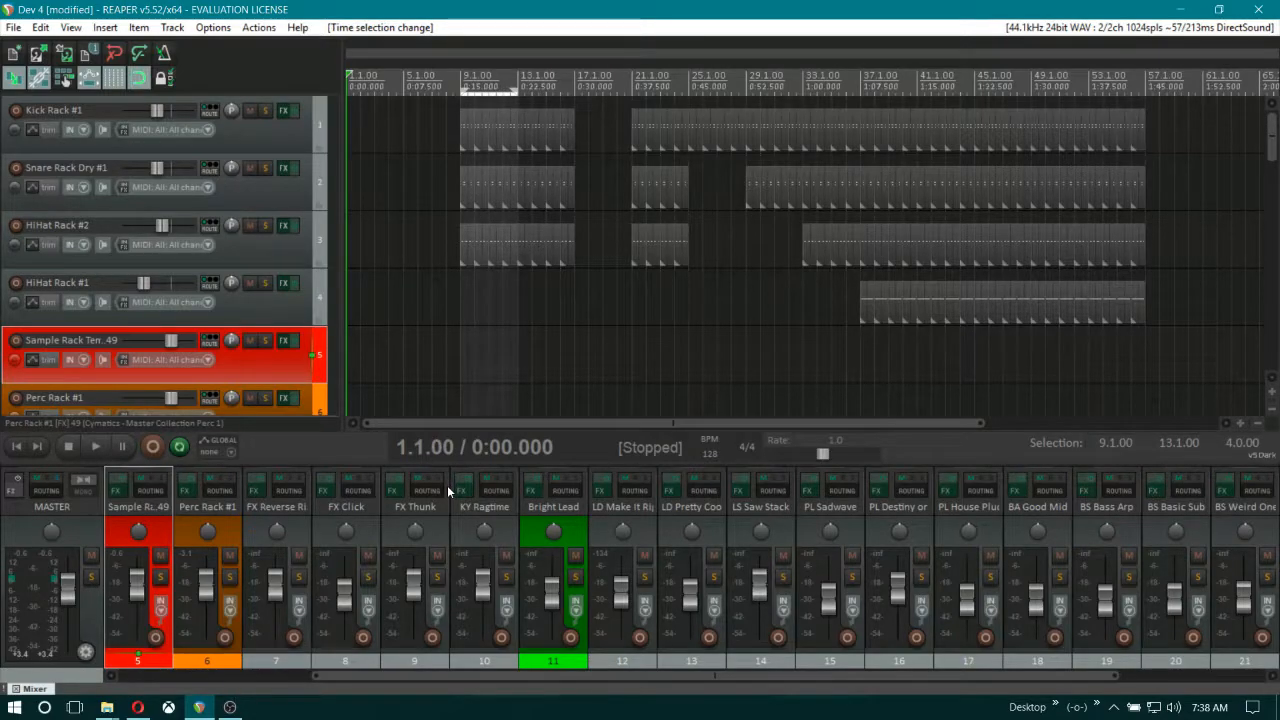
left_click(265, 111)
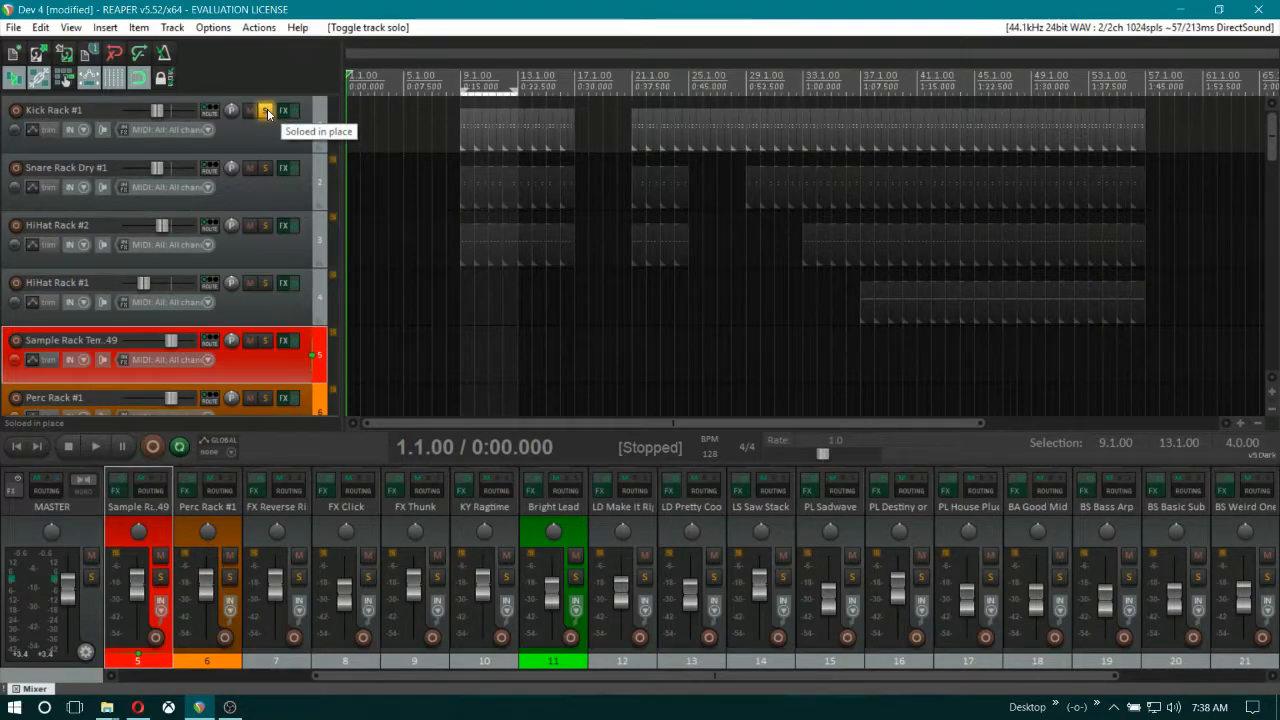
key("space")
left_click(470, 126)
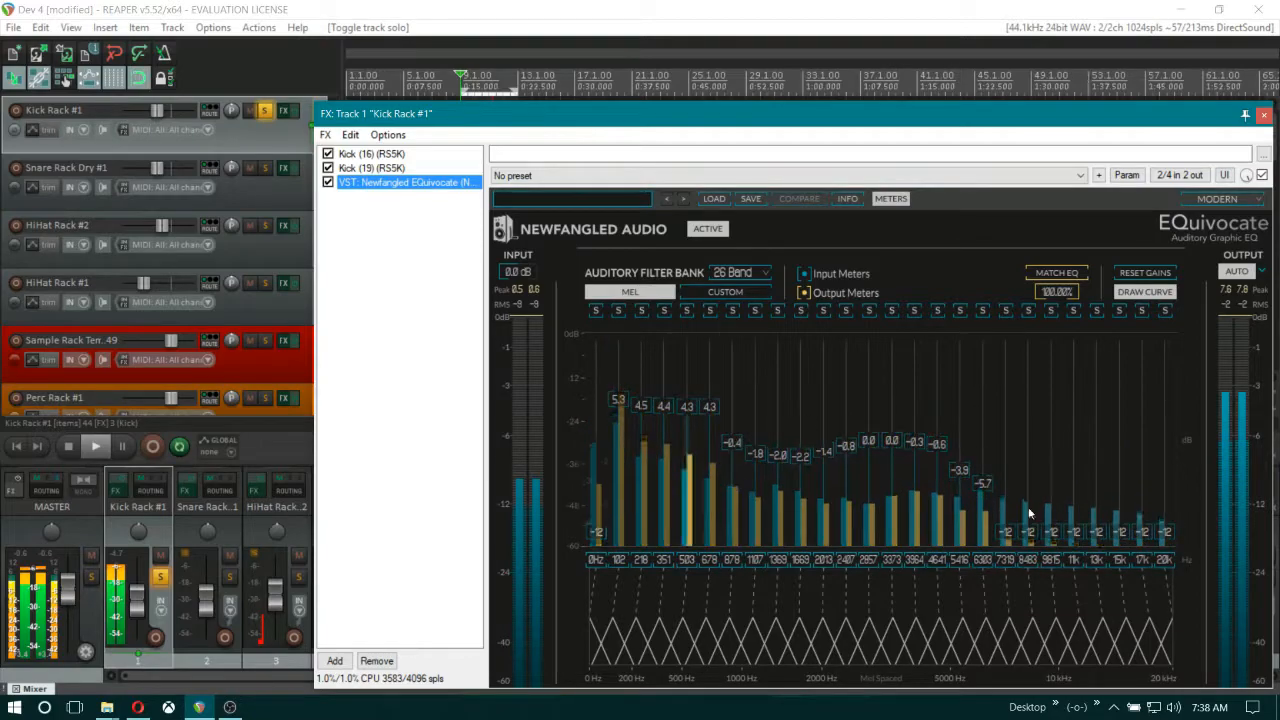
Compare the Kick (16) and Kick (19) samplers in the Kick Rack #1 FX chain during playback, then close the chain
left_click(371, 168)
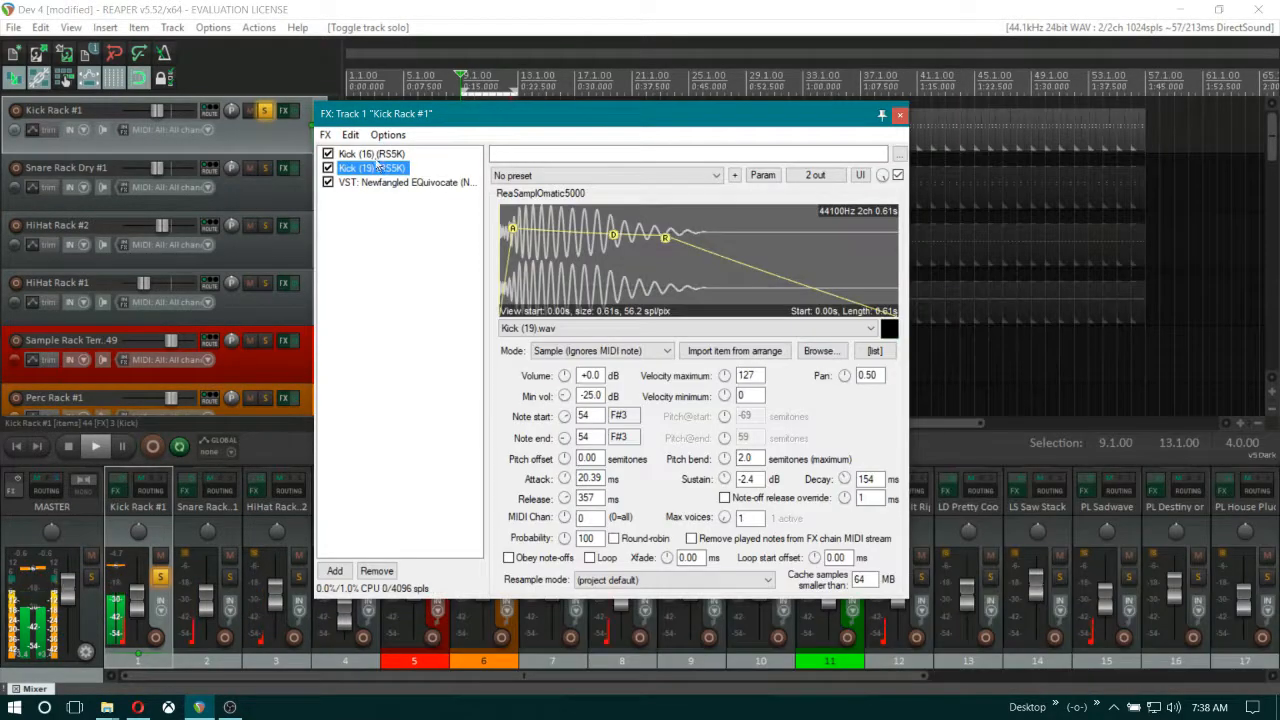
left_click(371, 154)
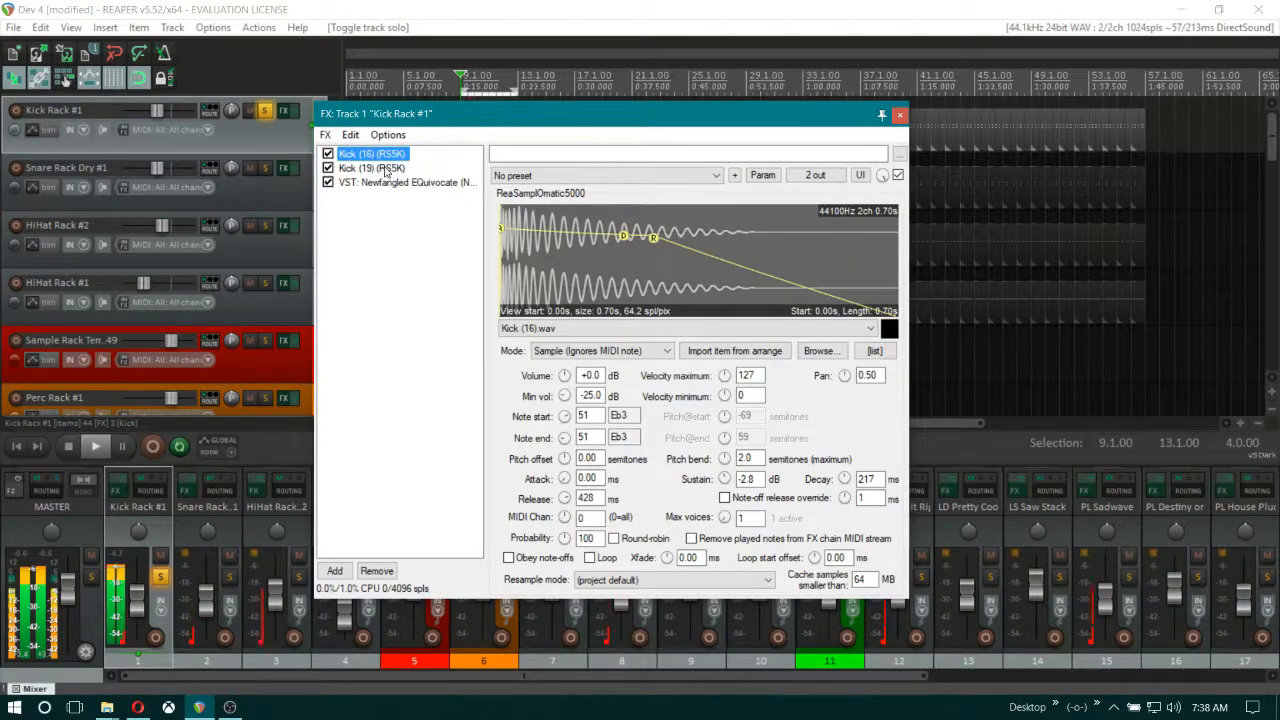
left_click(386, 170)
left_click(380, 154)
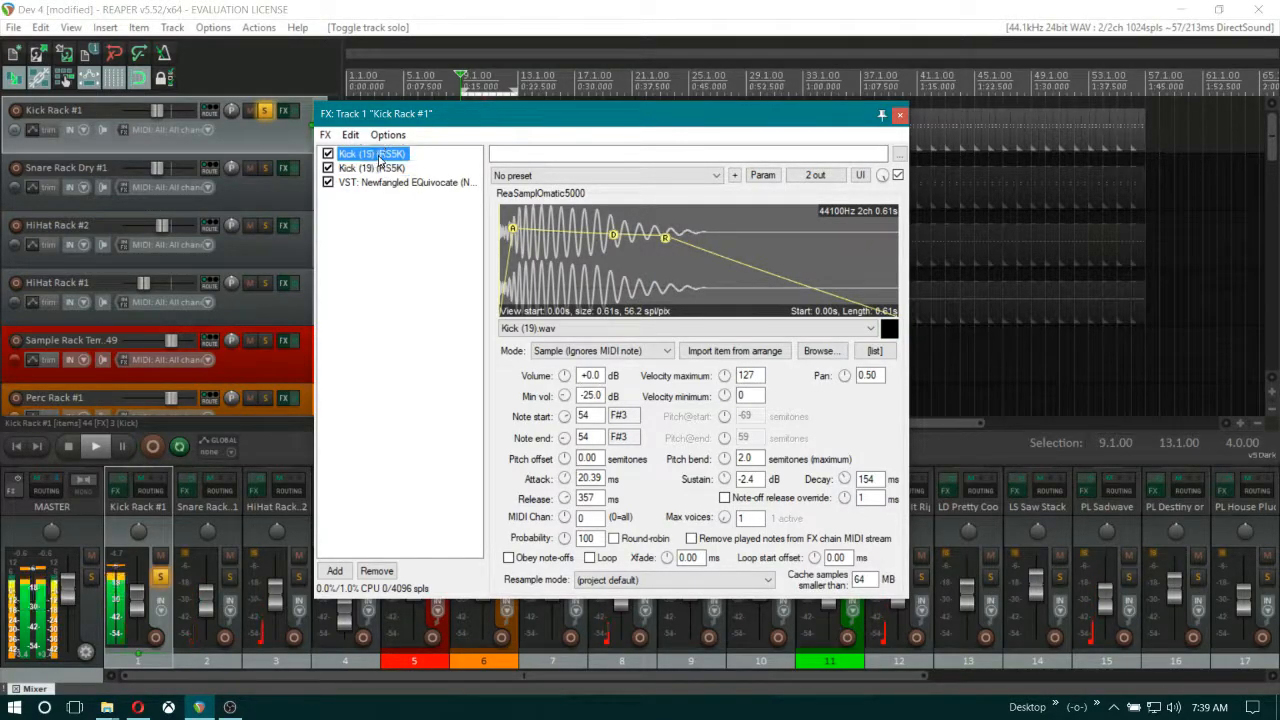
left_click(385, 169)
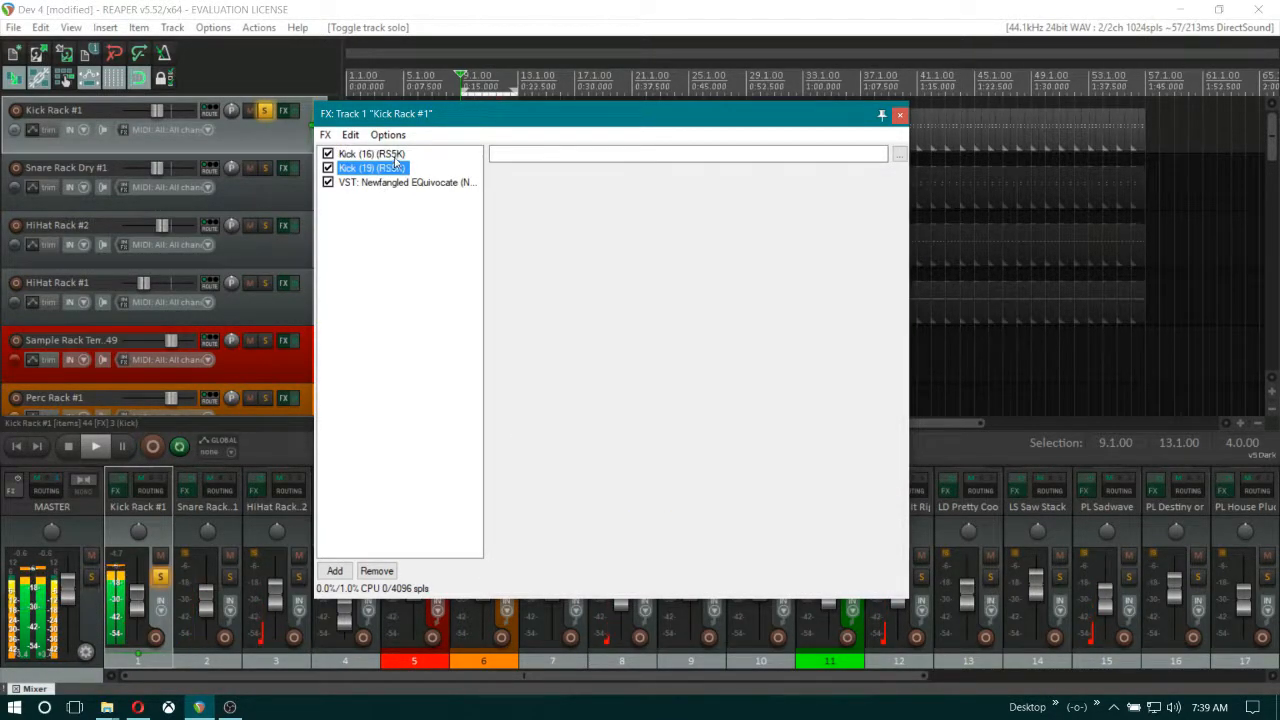
left_click(900, 116)
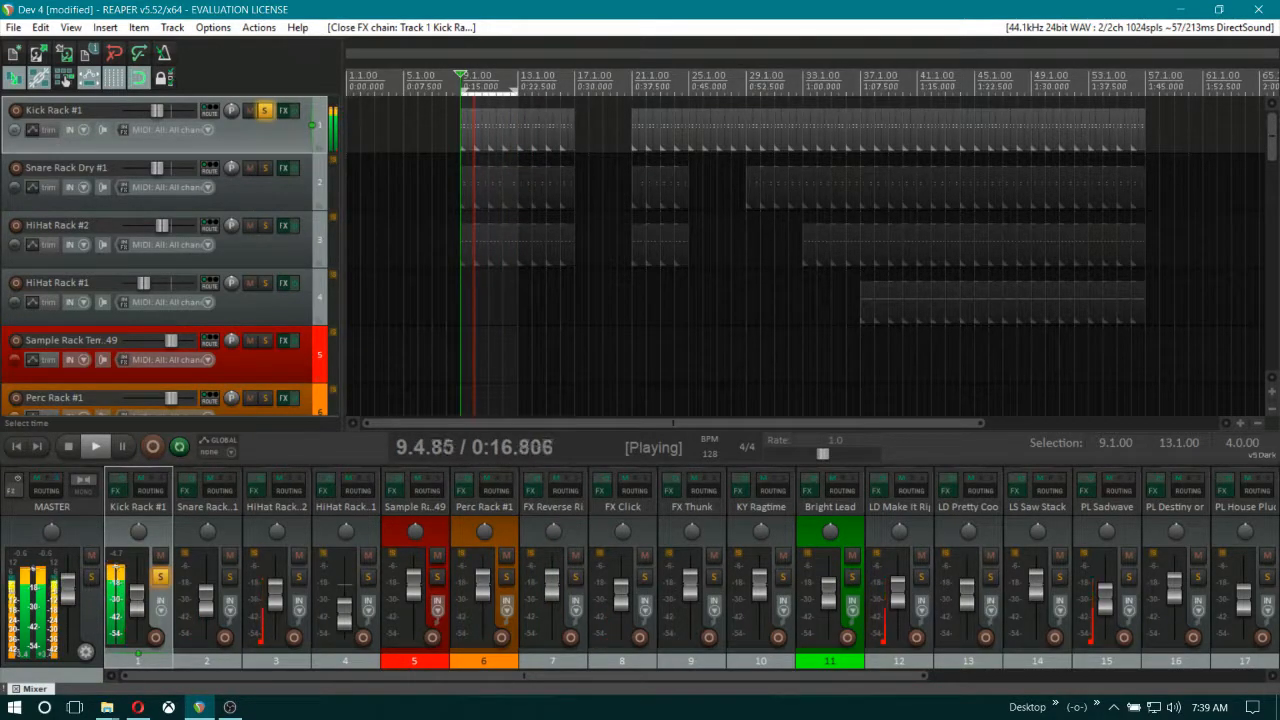
Stop playback and unsolo Kick Rack #1
key("space")
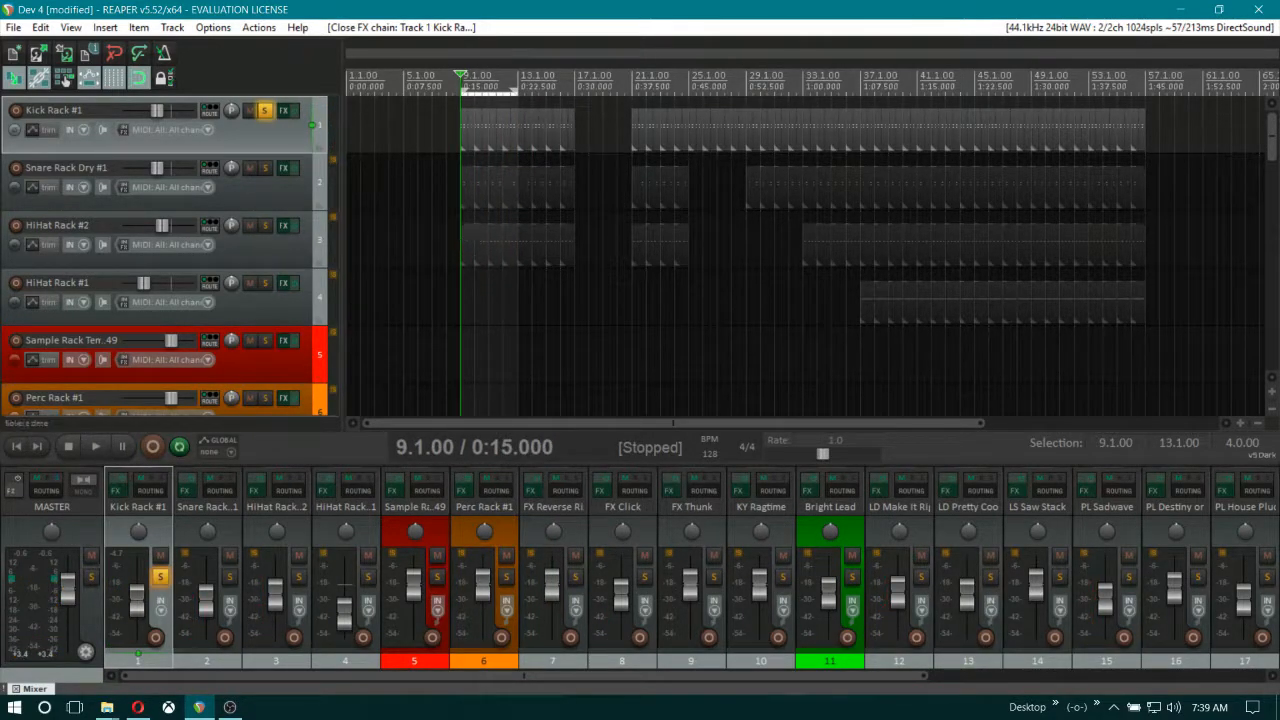
left_click(265, 110)
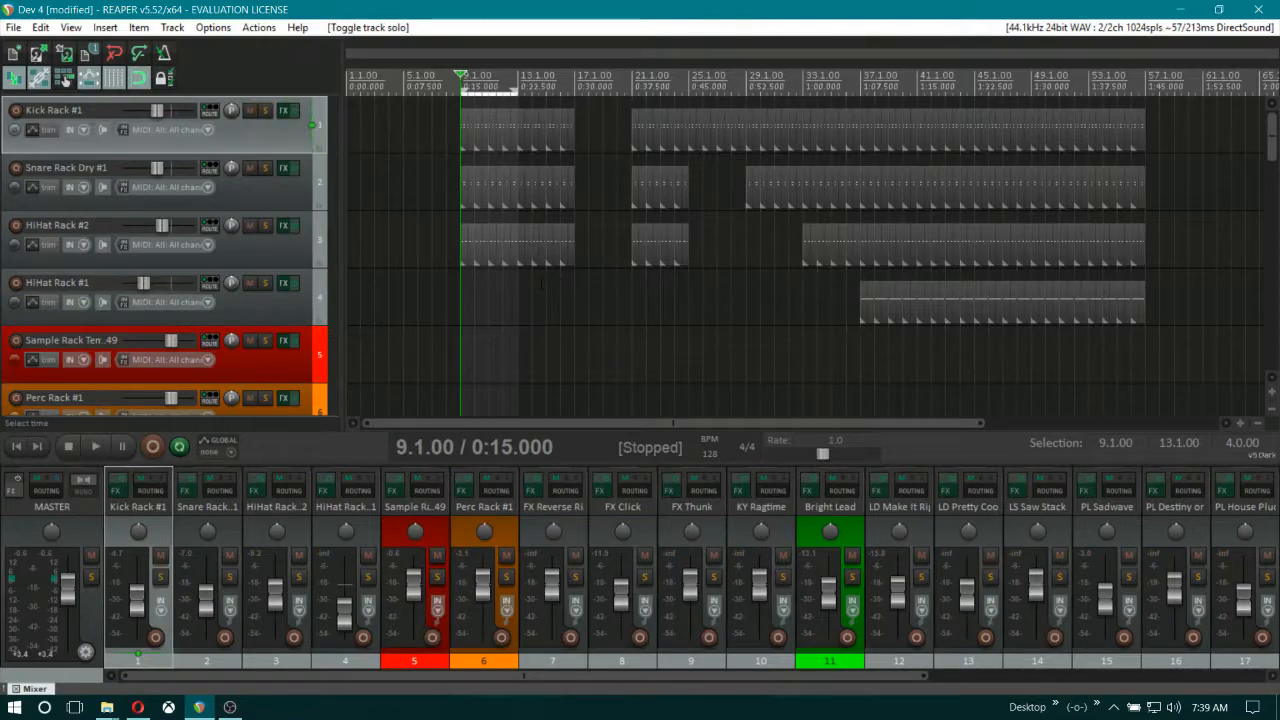
Select the HiHat Rack #1 track and set the time selection from 1.1.00 to 41.1.00
left_click(457, 323)
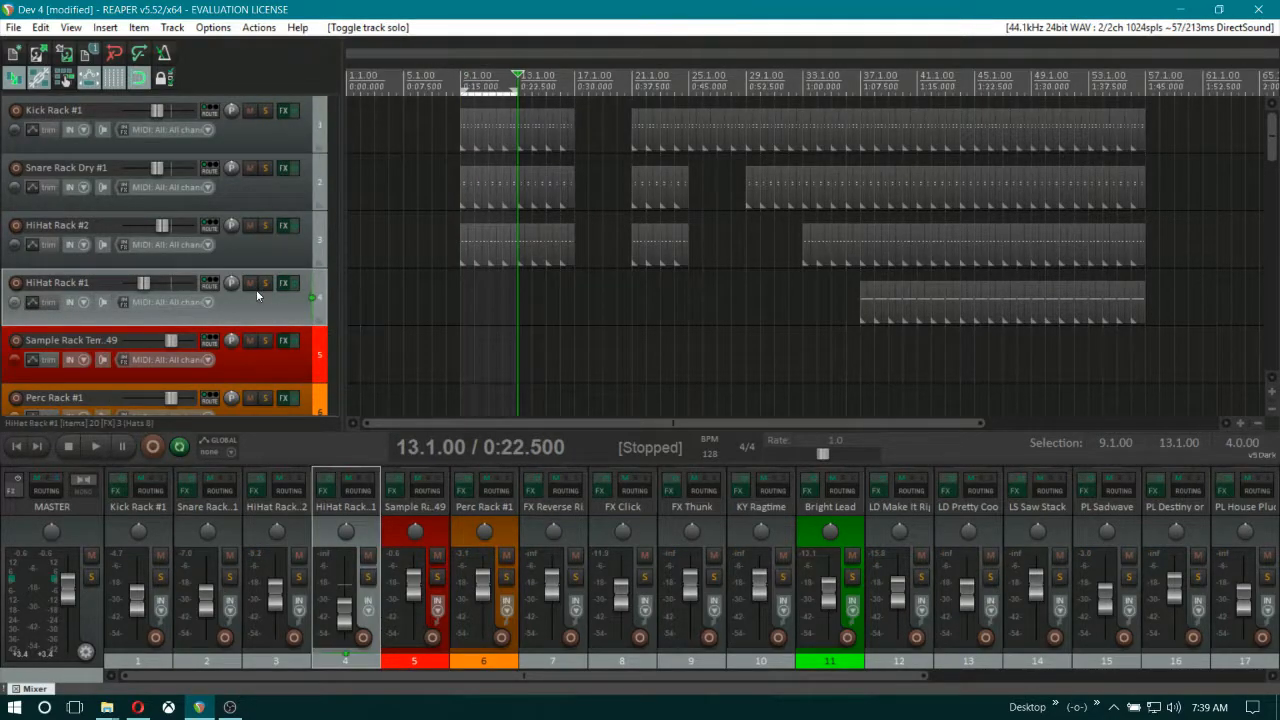
left_click_drag(354, 300, 918, 346)
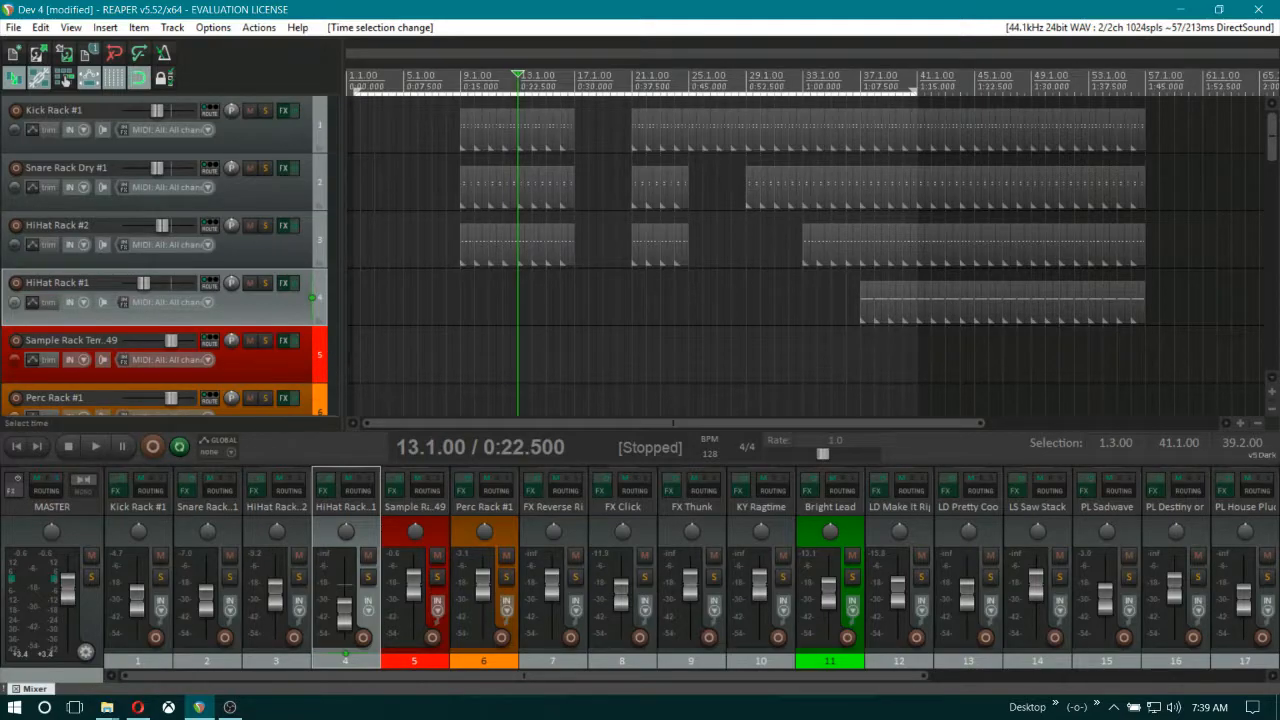
left_click_drag(346, 358, 347, 361)
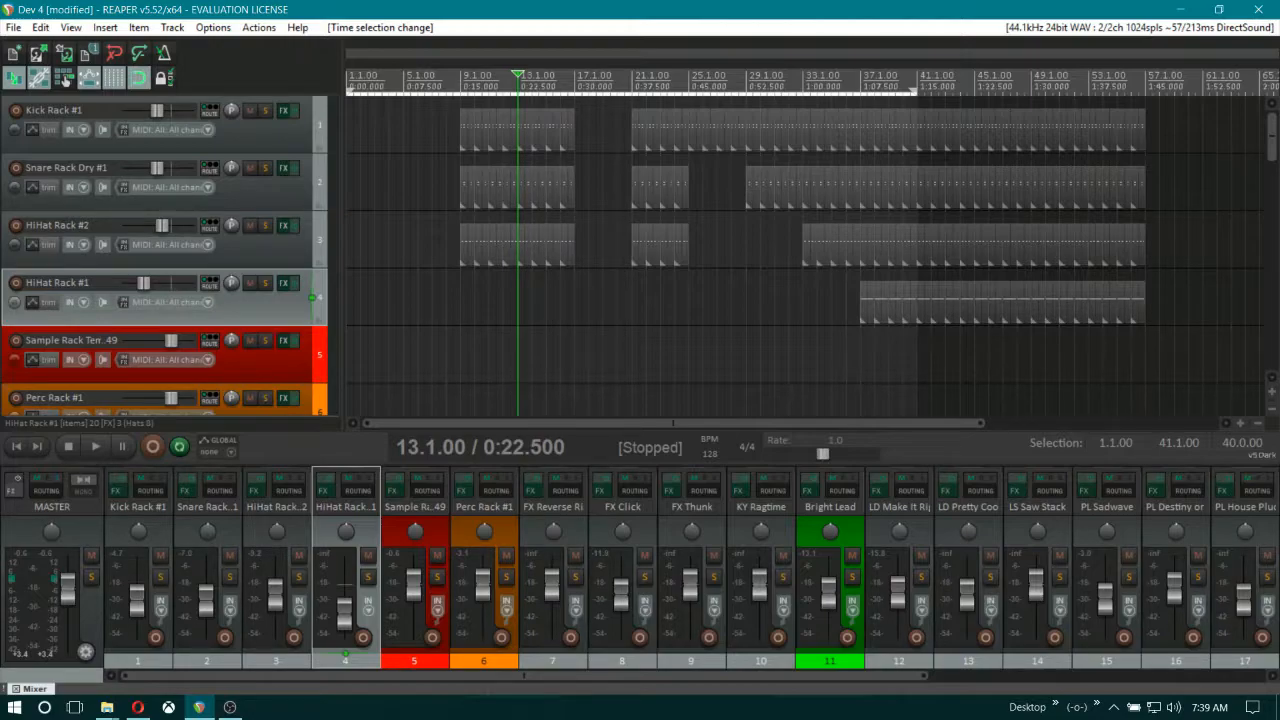
Look through the project's tracks, then set the time selection from 1.1.00 to 5.1.00 beside Perc Rack #1
scroll(292, 258, "down", 8)
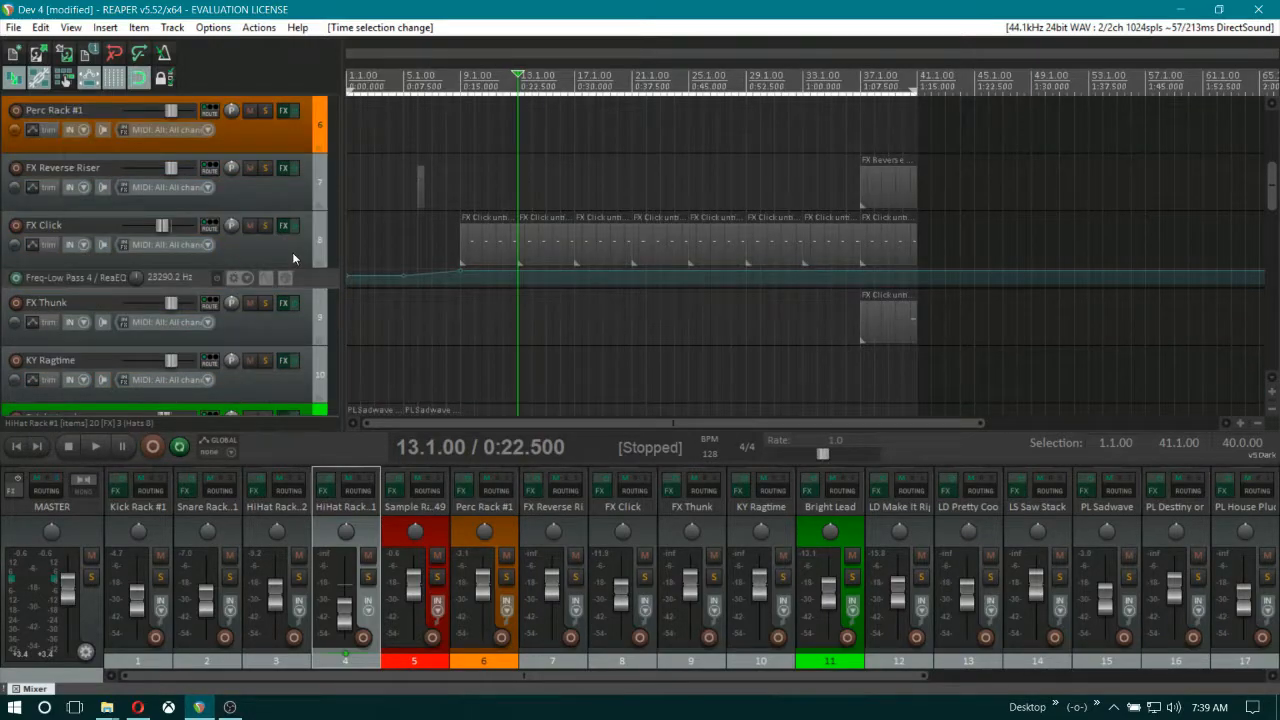
scroll(292, 258, "down", 6)
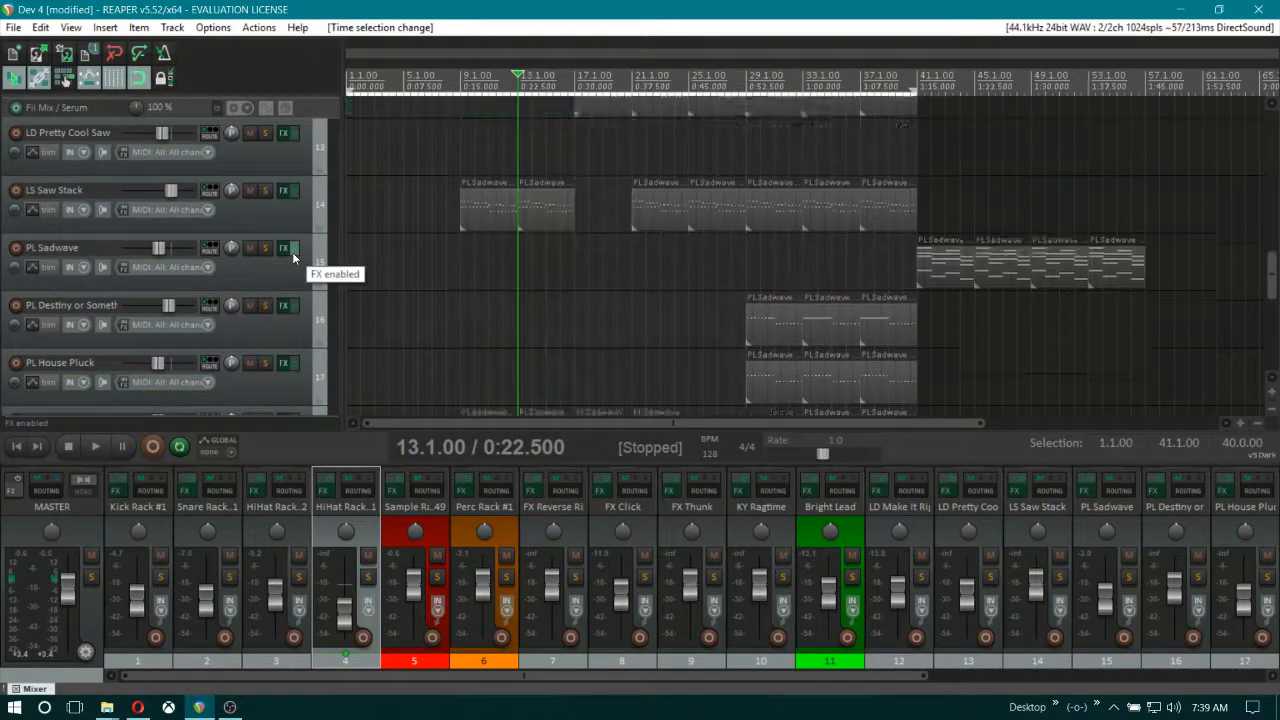
scroll(292, 258, "up", 6)
scroll(292, 252, "up", 8)
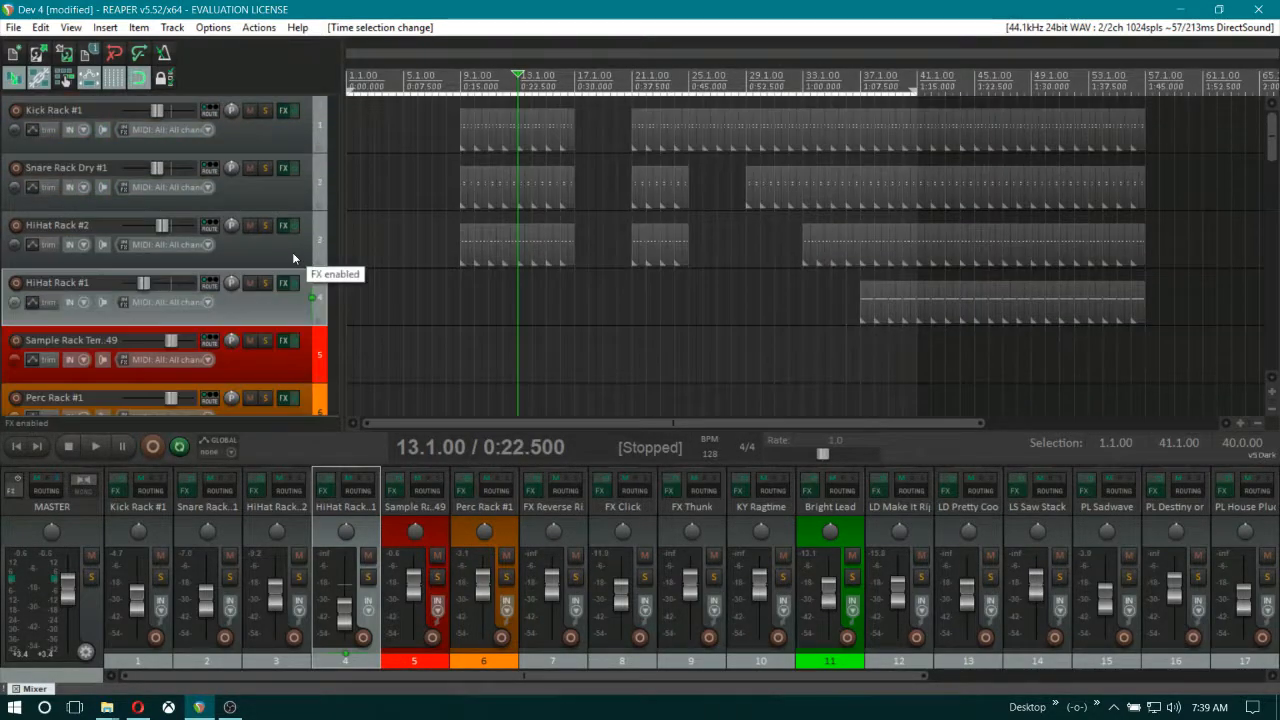
scroll(292, 252, "down", 3)
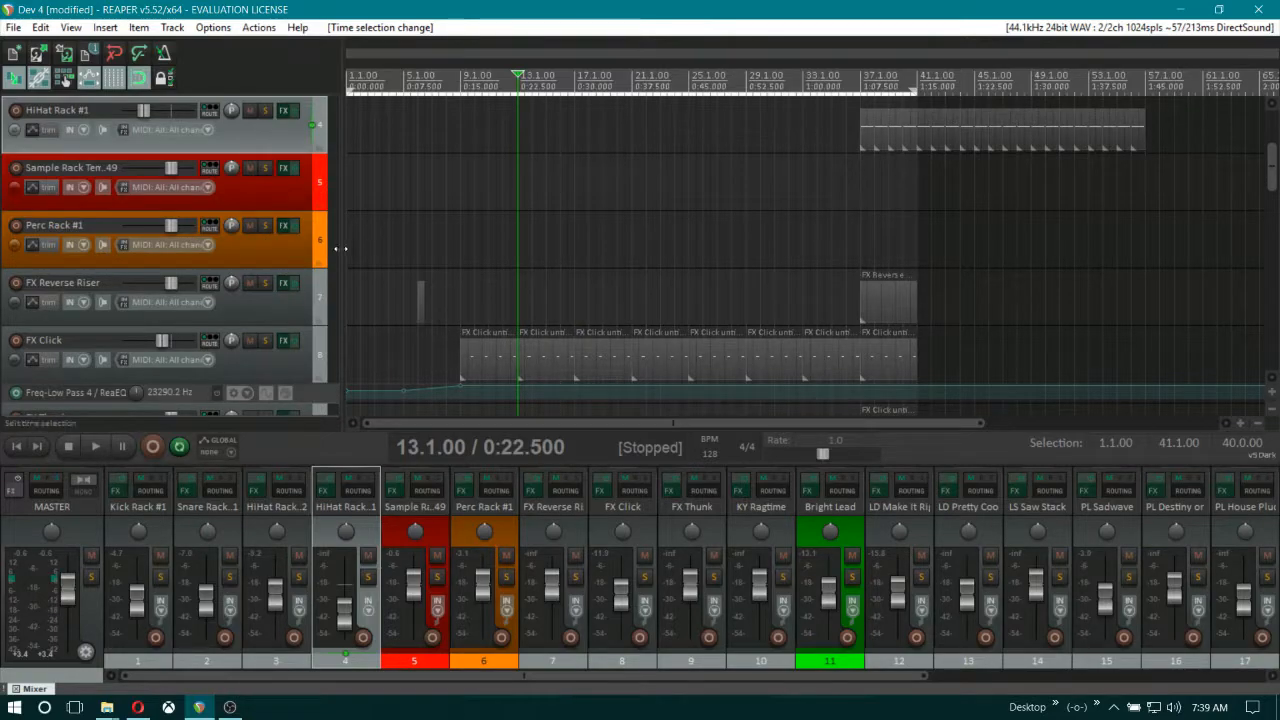
left_click_drag(355, 246, 404, 245)
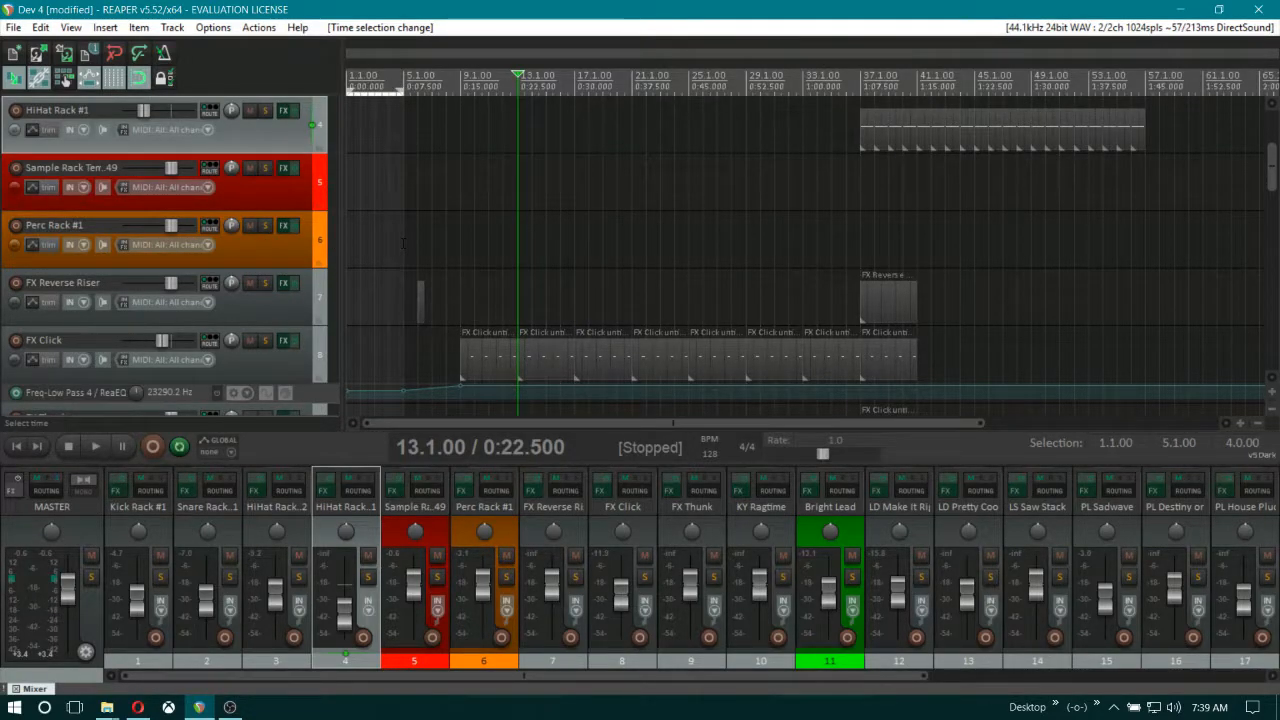
Set the time selection from 1.1.00 to 2.1.00 and insert a new one-bar MIDI item there on the Perc Rack #1 track
scroll(404, 243, "up", 4)
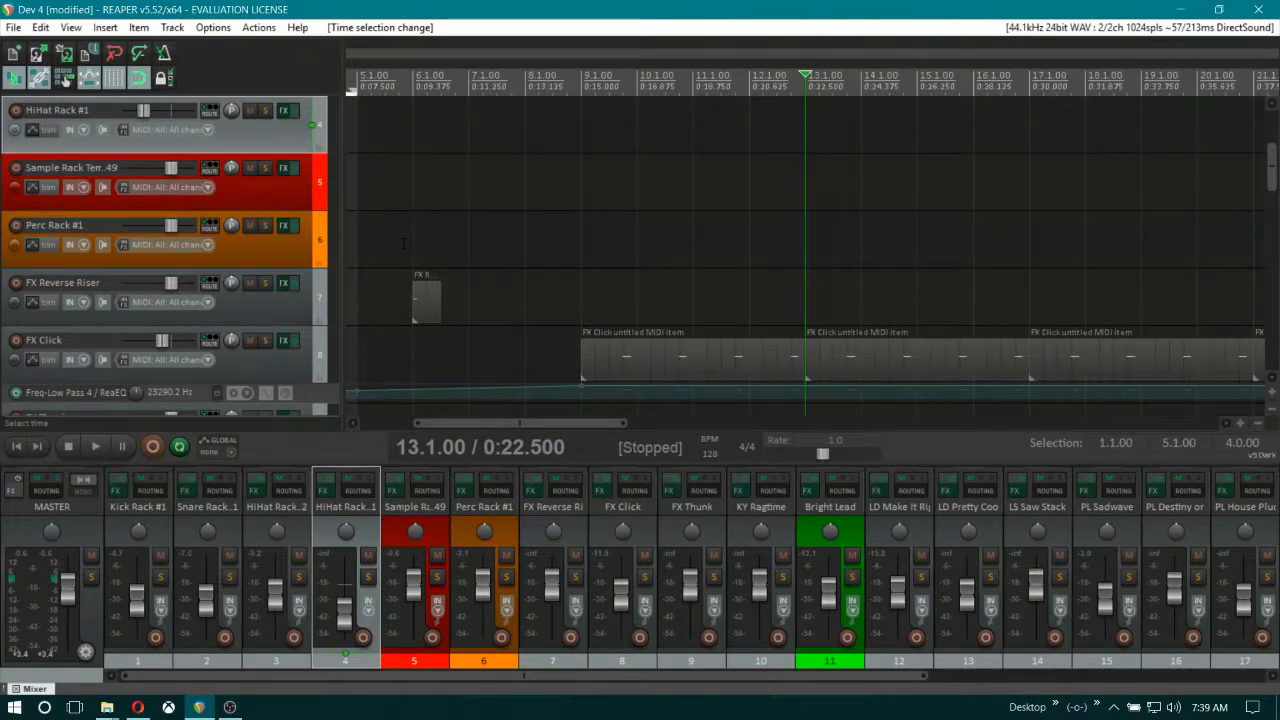
left_click_drag(479, 423, 328, 418)
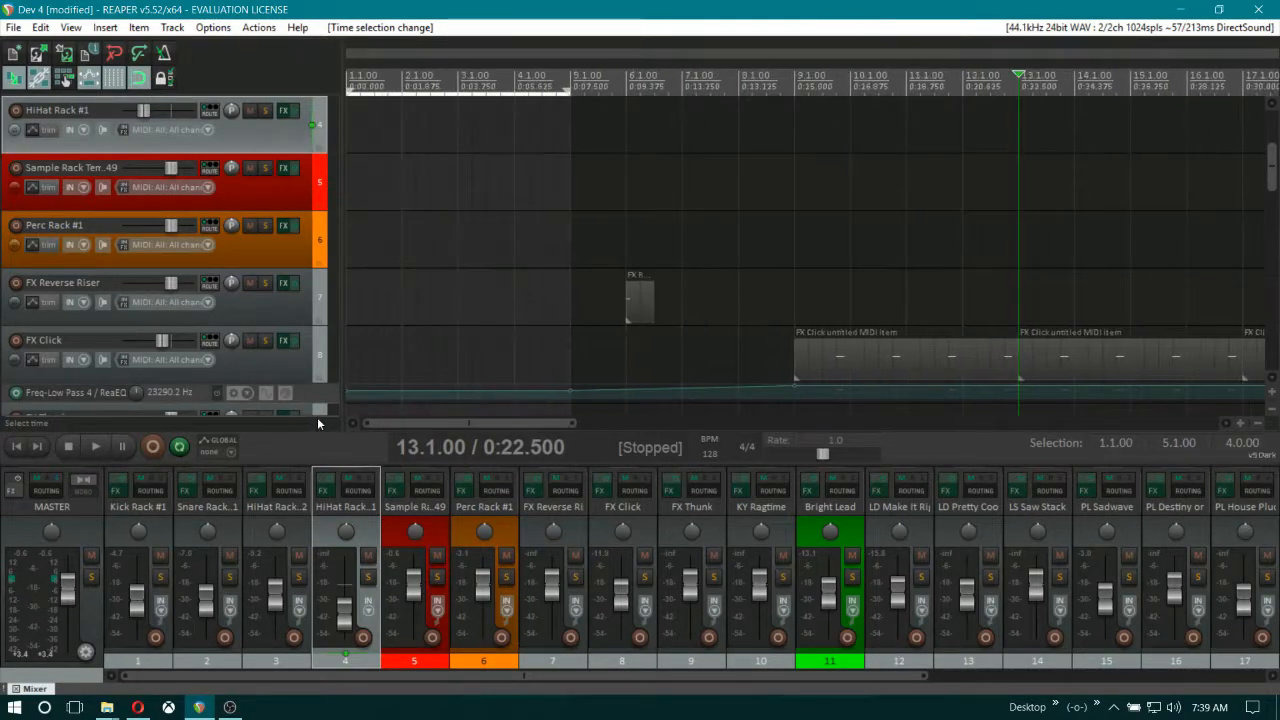
left_click(356, 293)
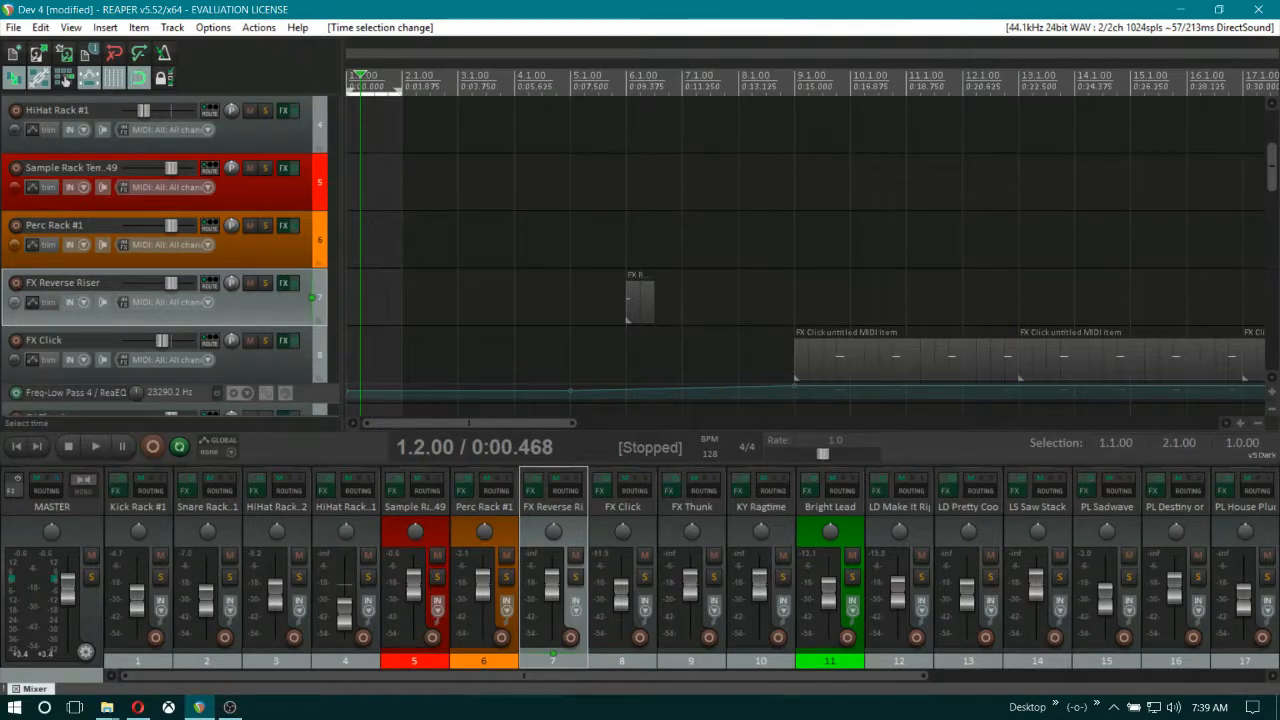
left_click(353, 255)
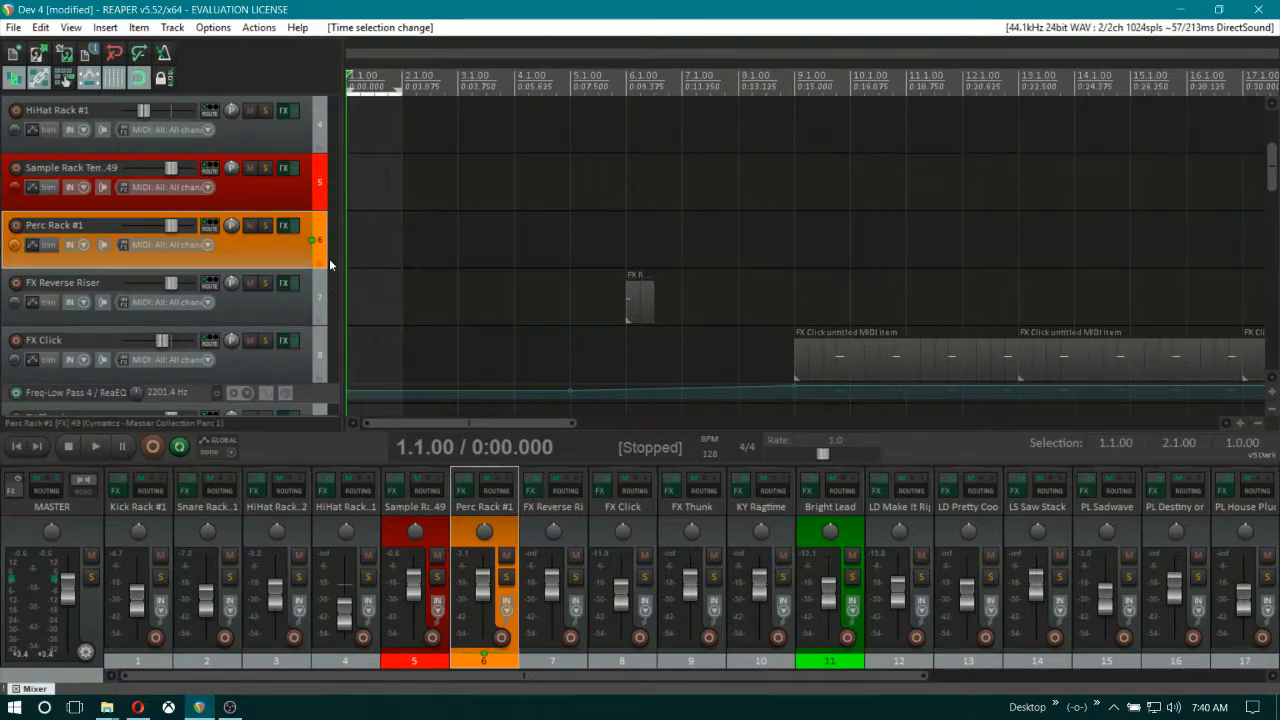
left_click(361, 250)
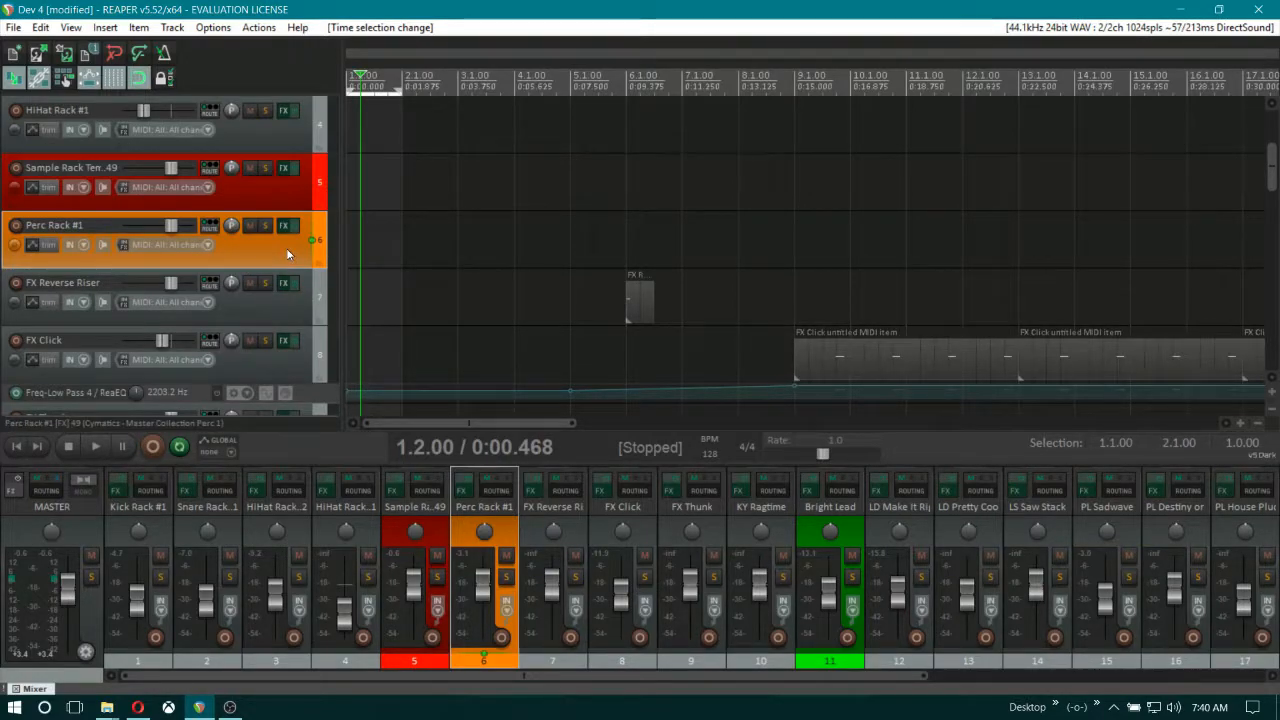
left_click(370, 234)
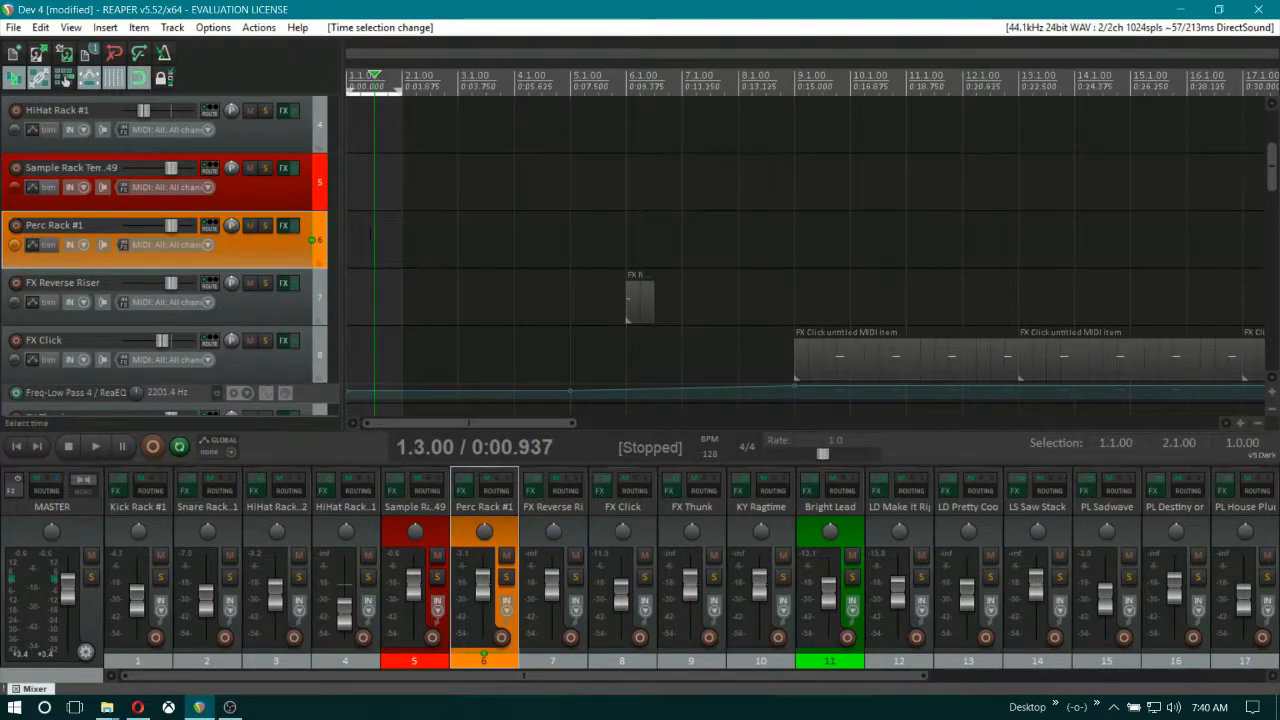
left_click(105, 27)
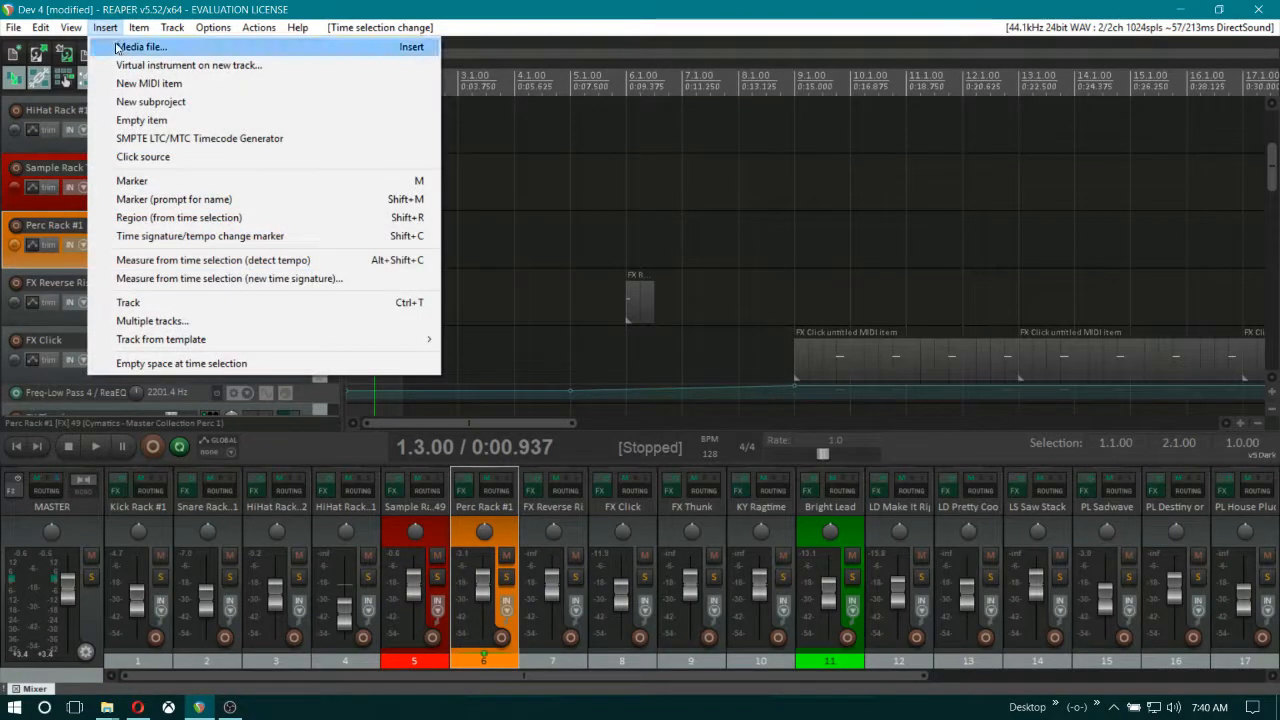
left_click(166, 84)
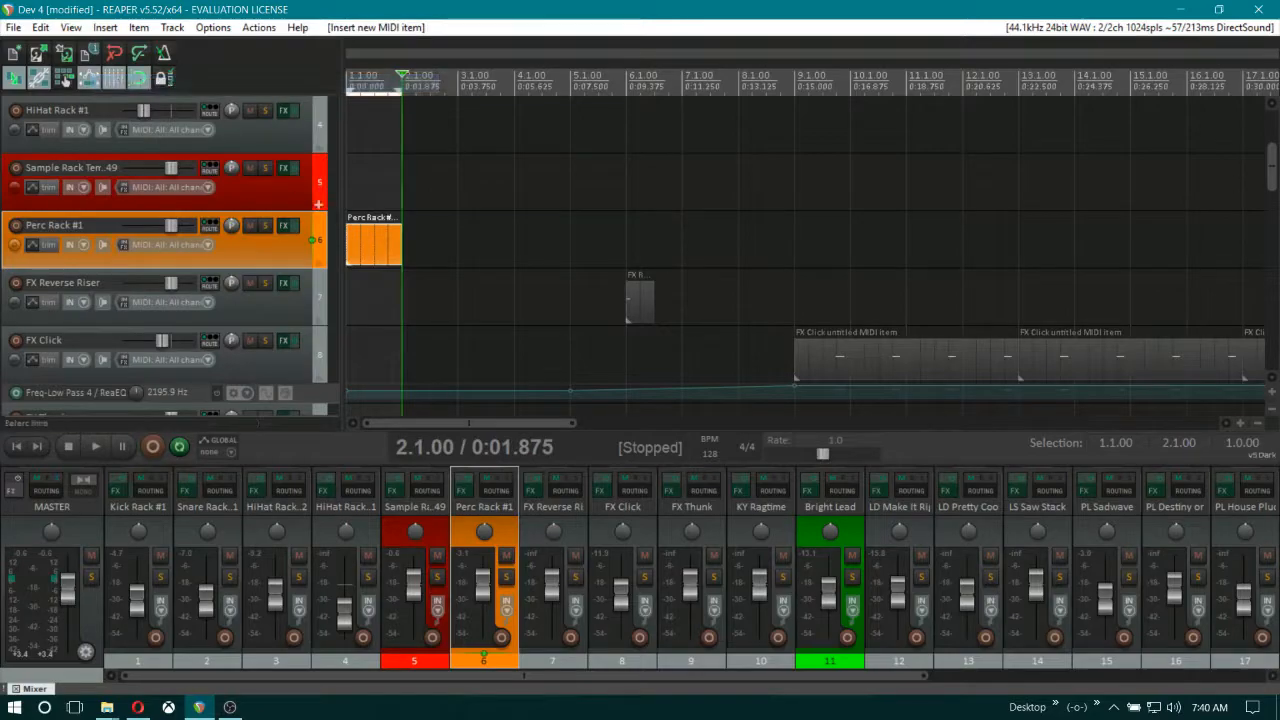
Open the new Perc Rack #1 item in the MIDI editor and bring the Perc and Percussion note rows into view
left_click(374, 244)
double_click(374, 244)
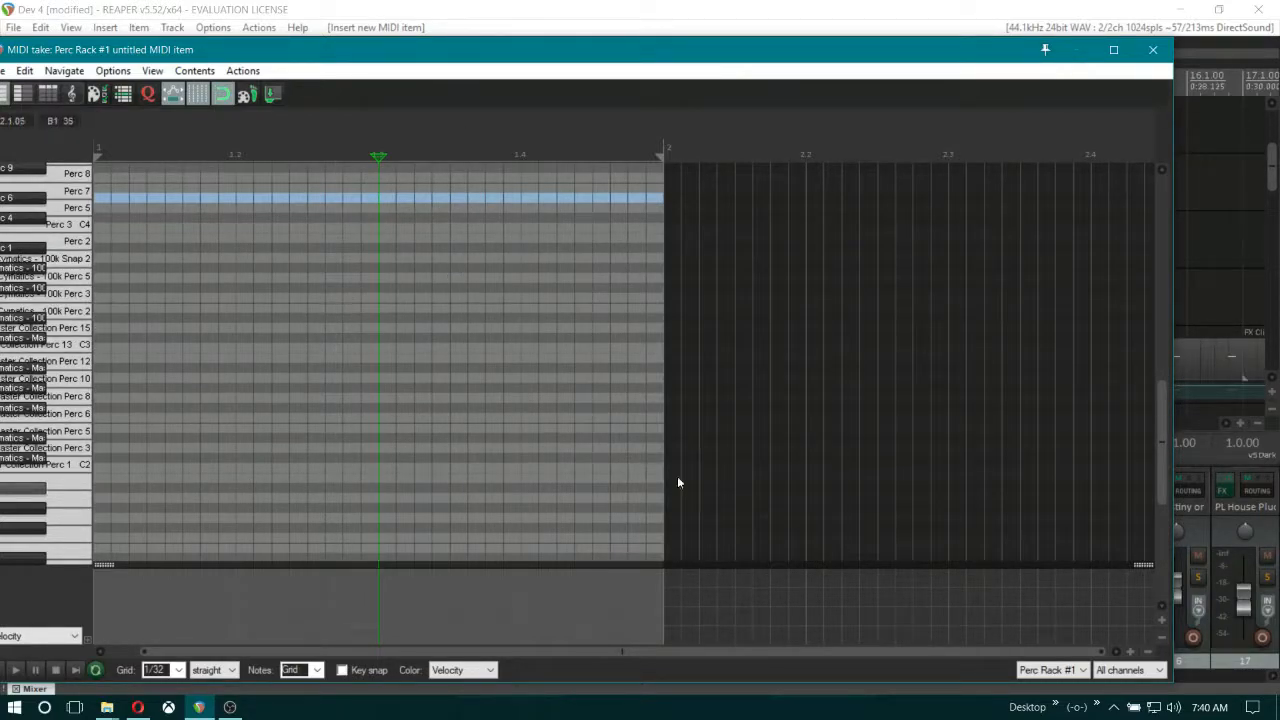
scroll(50, 426, "up", 3)
scroll(50, 426, "up", 4)
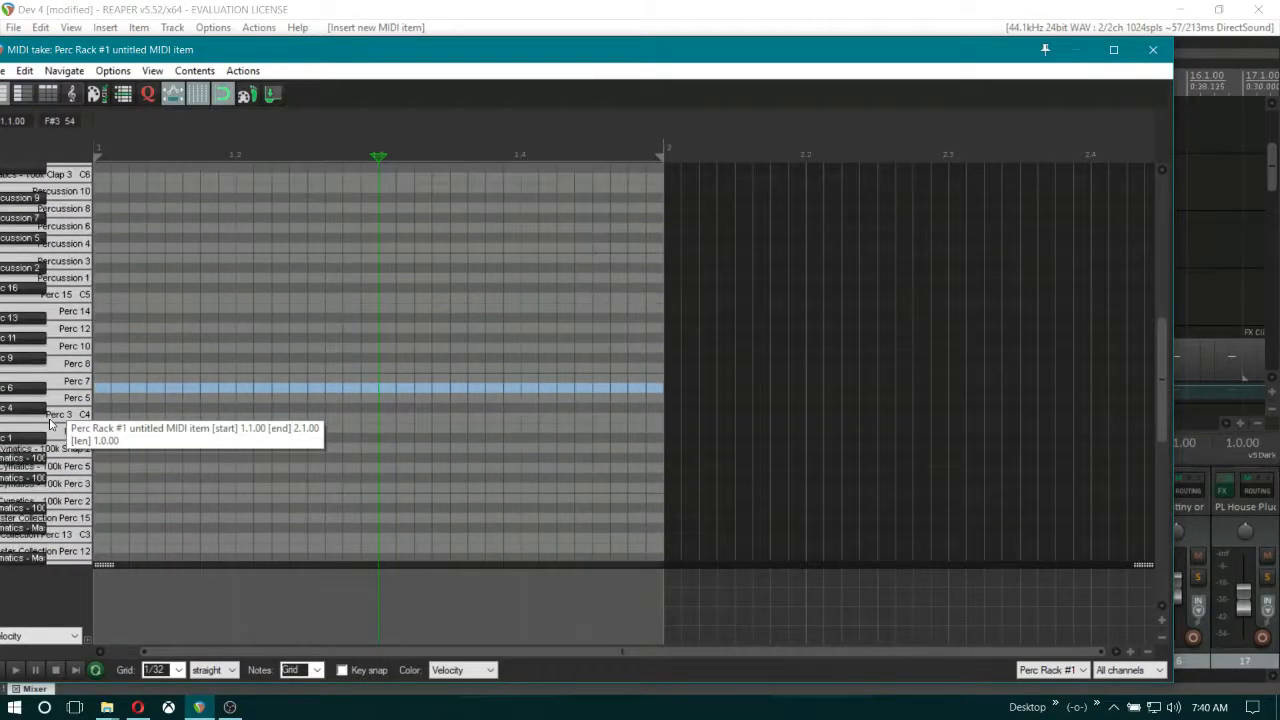
scroll(50, 426, "up", 2)
scroll(67, 272, "down", 1)
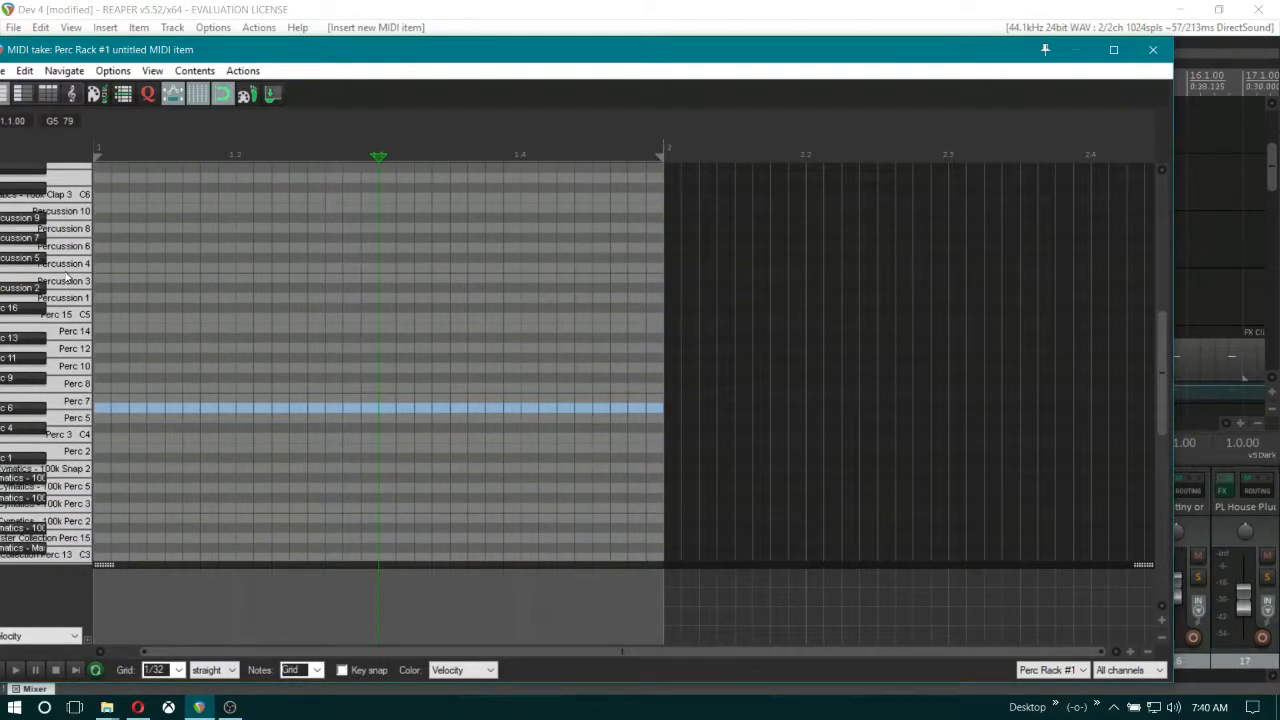
Audition the rack's samples from the piano keys, between the Cymatics 100k Perc 5 and Percussion 6 rows
mouse_move(77, 244)
left_mouse_down()
mouse_move(74, 403)
mouse_move(86, 248)
left_mouse_up()
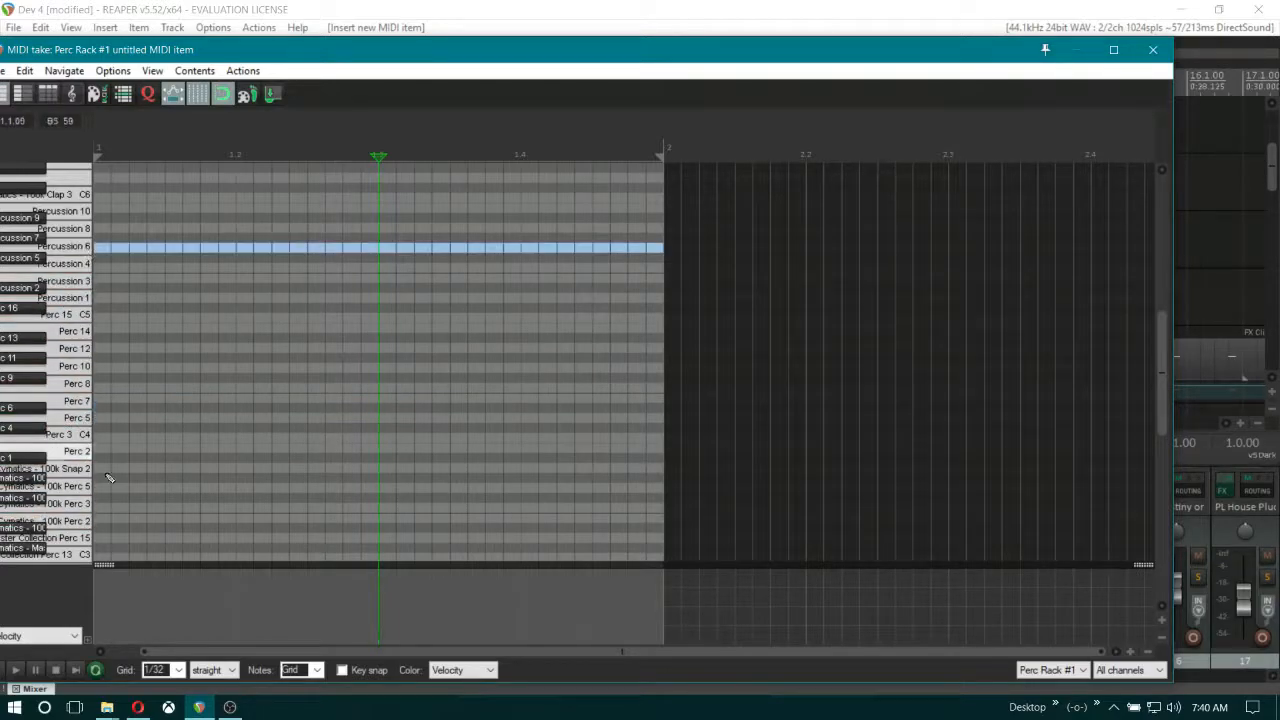
mouse_move(48, 326)
left_mouse_down()
mouse_move(69, 283)
mouse_move(86, 334)
mouse_move(70, 384)
mouse_move(23, 278)
mouse_move(49, 452)
left_mouse_up()
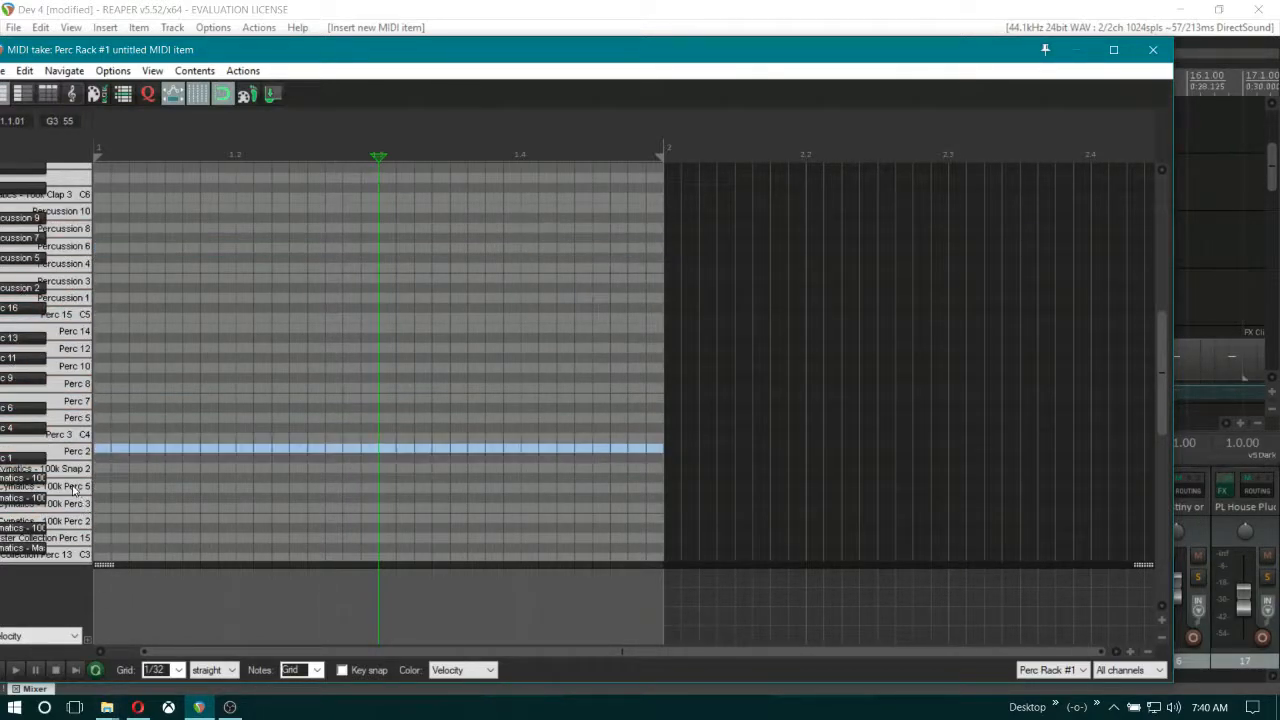
left_click(73, 488)
left_click(79, 418)
left_click(79, 383)
left_click(80, 349)
left_click(83, 298)
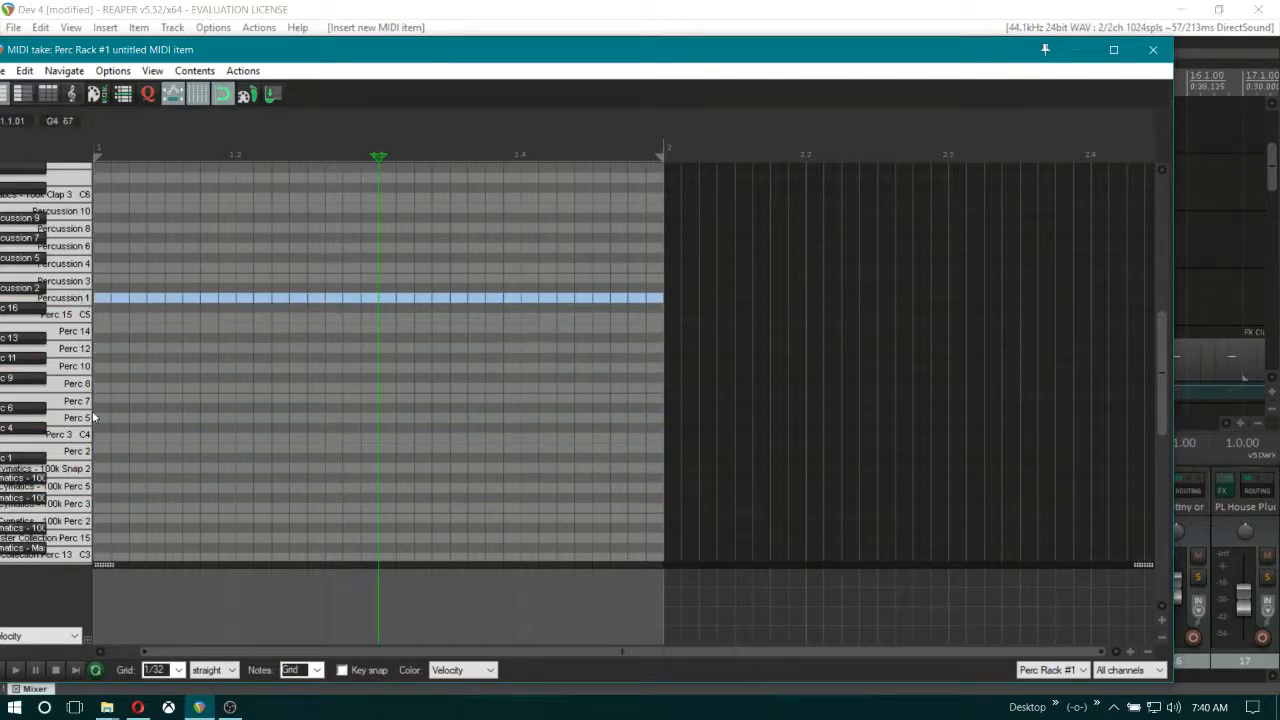
Add a short 1/32 note in the Perc 9 row and remove the long trial note drawn in the Perc 11 row
left_click_drag(236, 358, 395, 358)
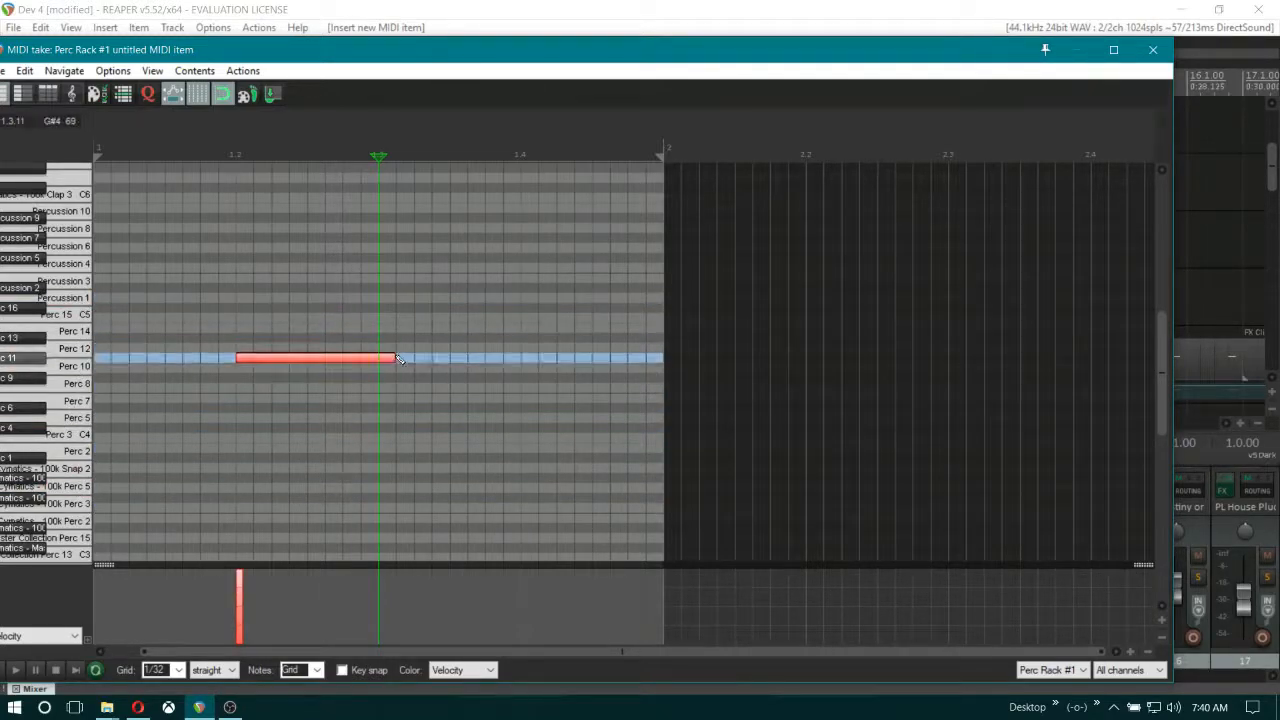
left_click(208, 377)
left_click(277, 361)
key("Delete")
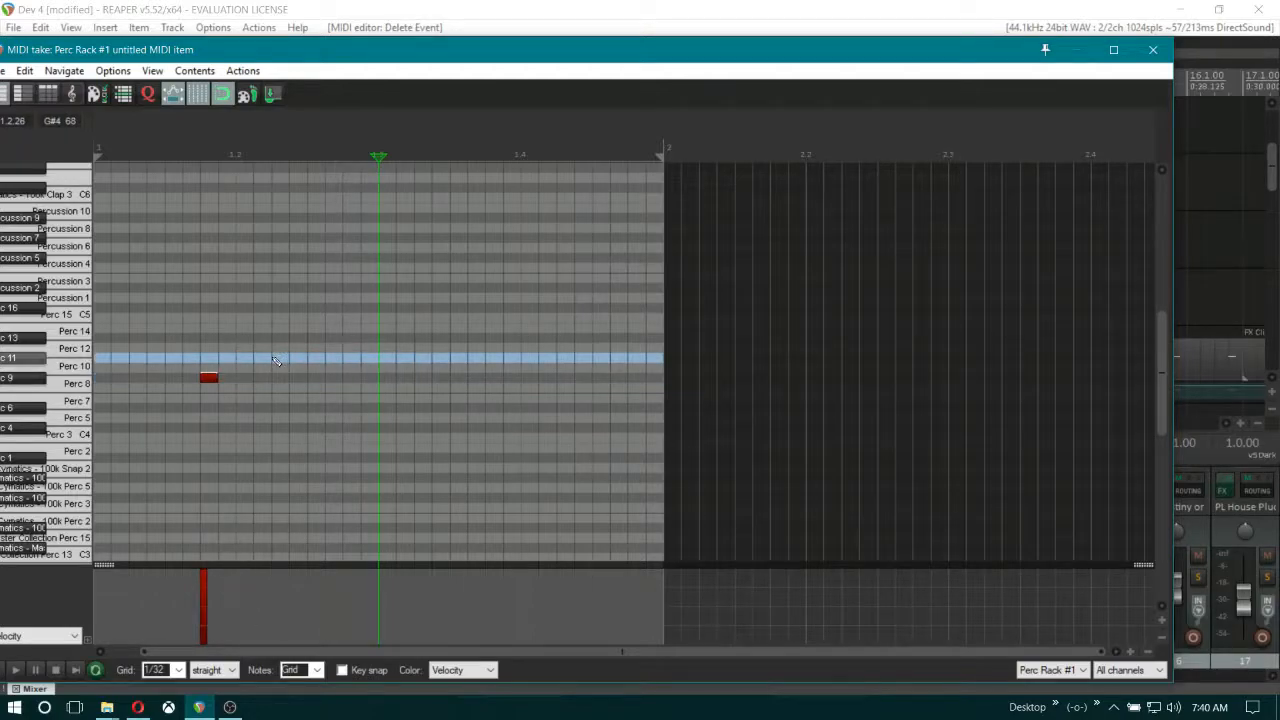
Build a one-bar rhythm of twelve 1/32 notes in the Perc 9 row, starting at 1.1.00, and close the MIDI editor
left_click(101, 378)
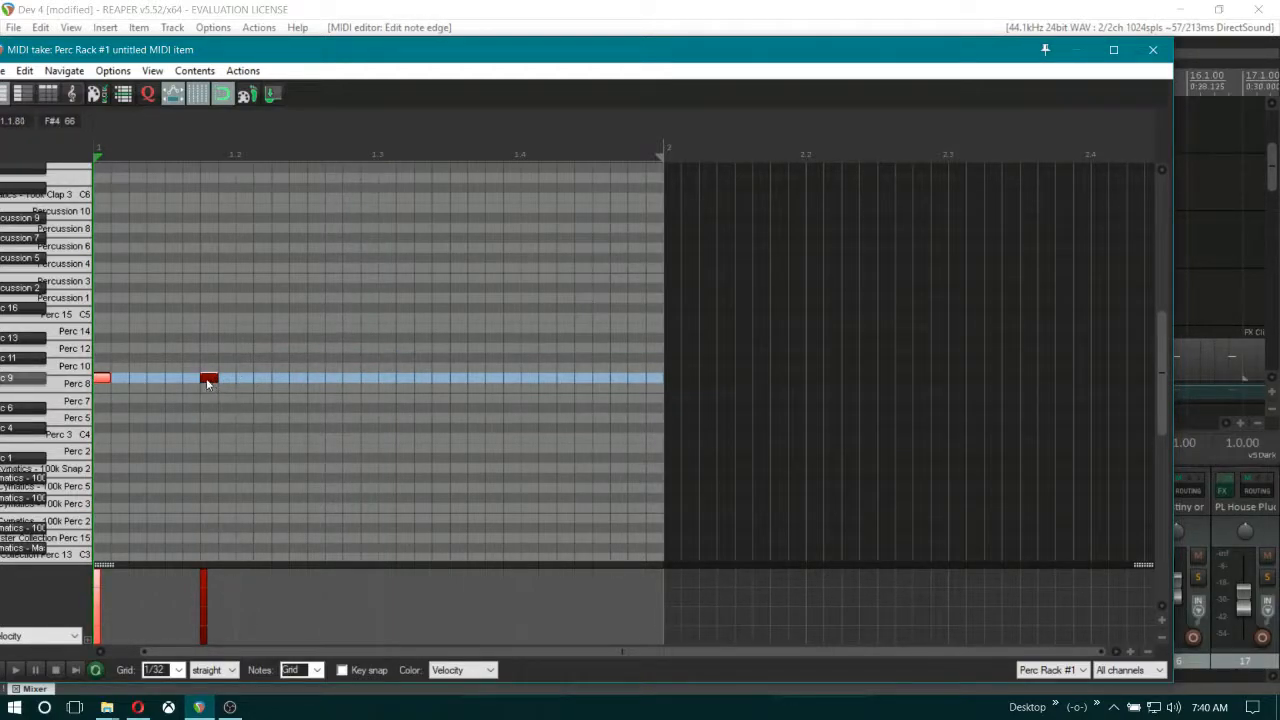
left_click_drag(208, 381, 174, 383)
left_click(206, 380)
left_click(243, 380)
left_click(316, 380)
left_click(351, 380)
left_click(387, 380)
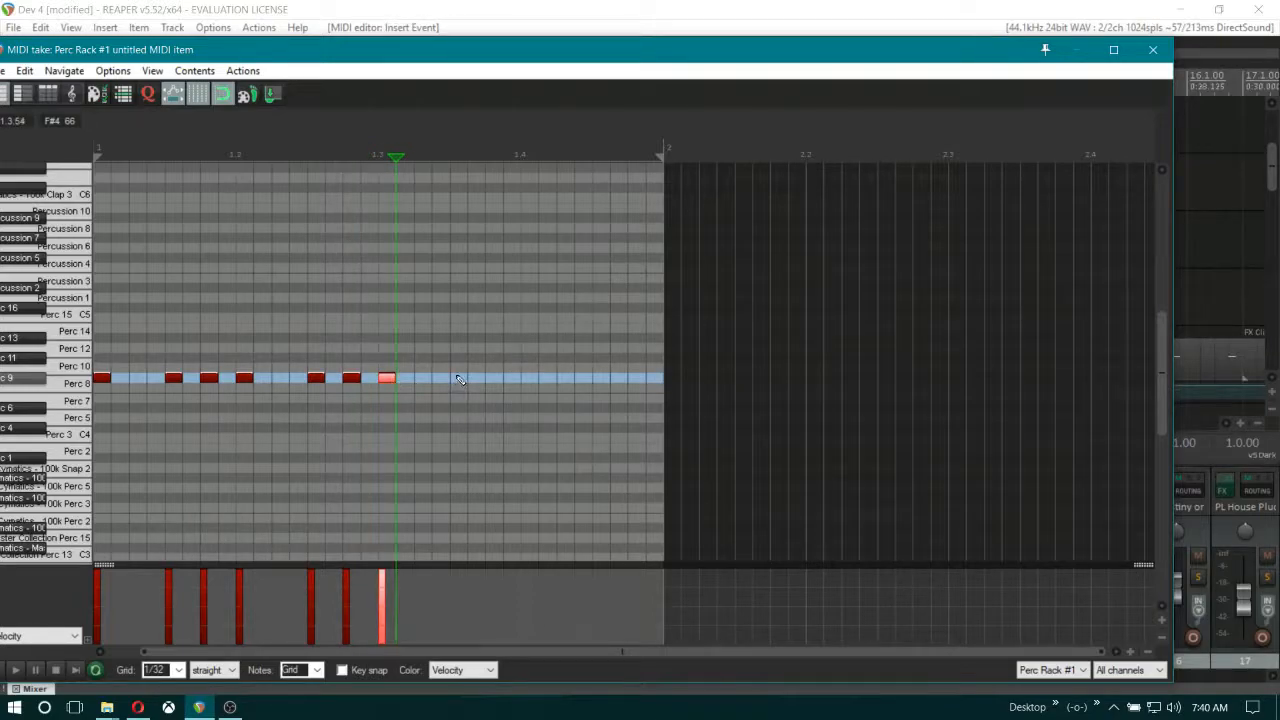
left_click(459, 380)
left_click(492, 380)
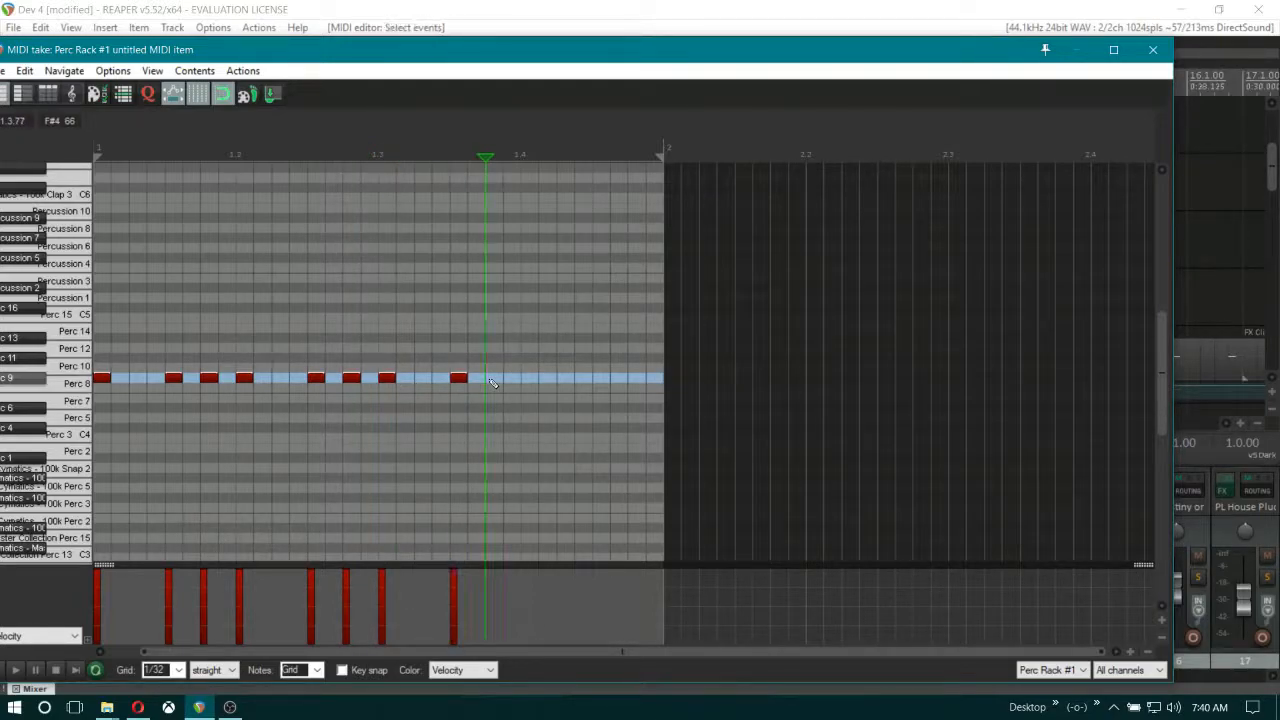
left_click(530, 380)
left_click(601, 380)
left_click(636, 380)
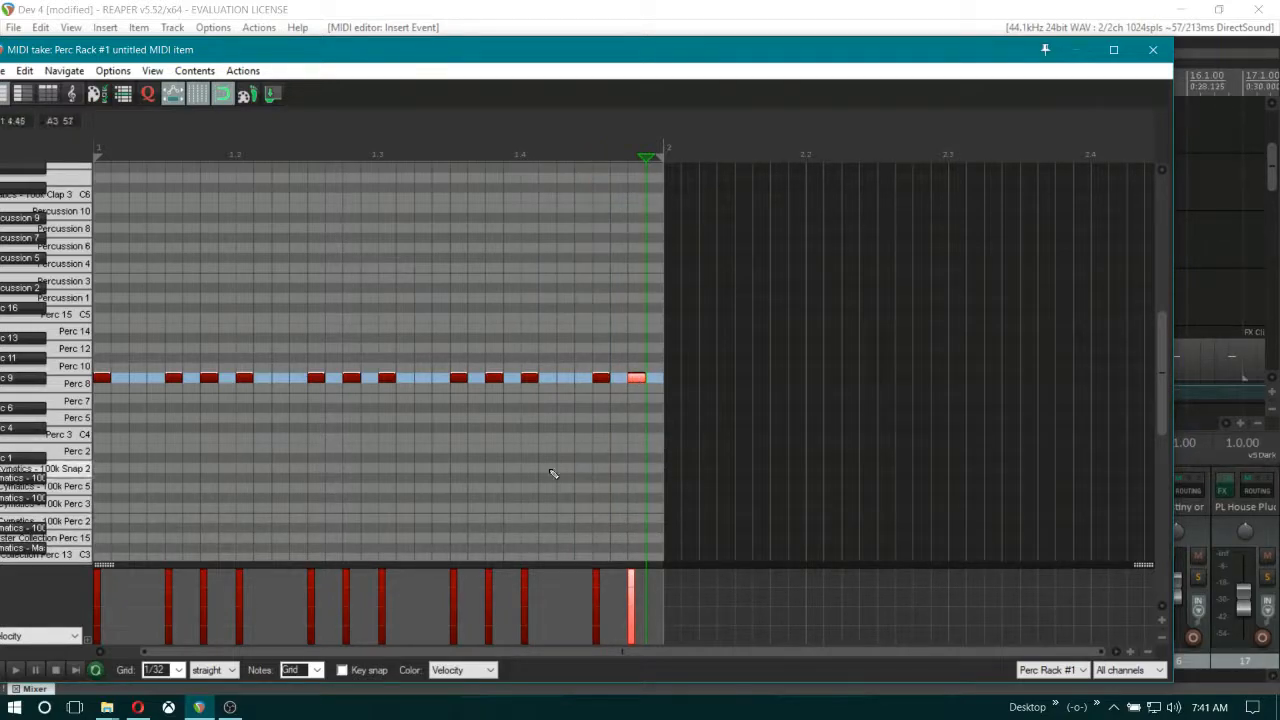
left_click(1151, 50)
Solo Perc Rack #1 to play back the new percussion pattern, stop playback and unsolo the track
left_click(265, 226)
key("space")
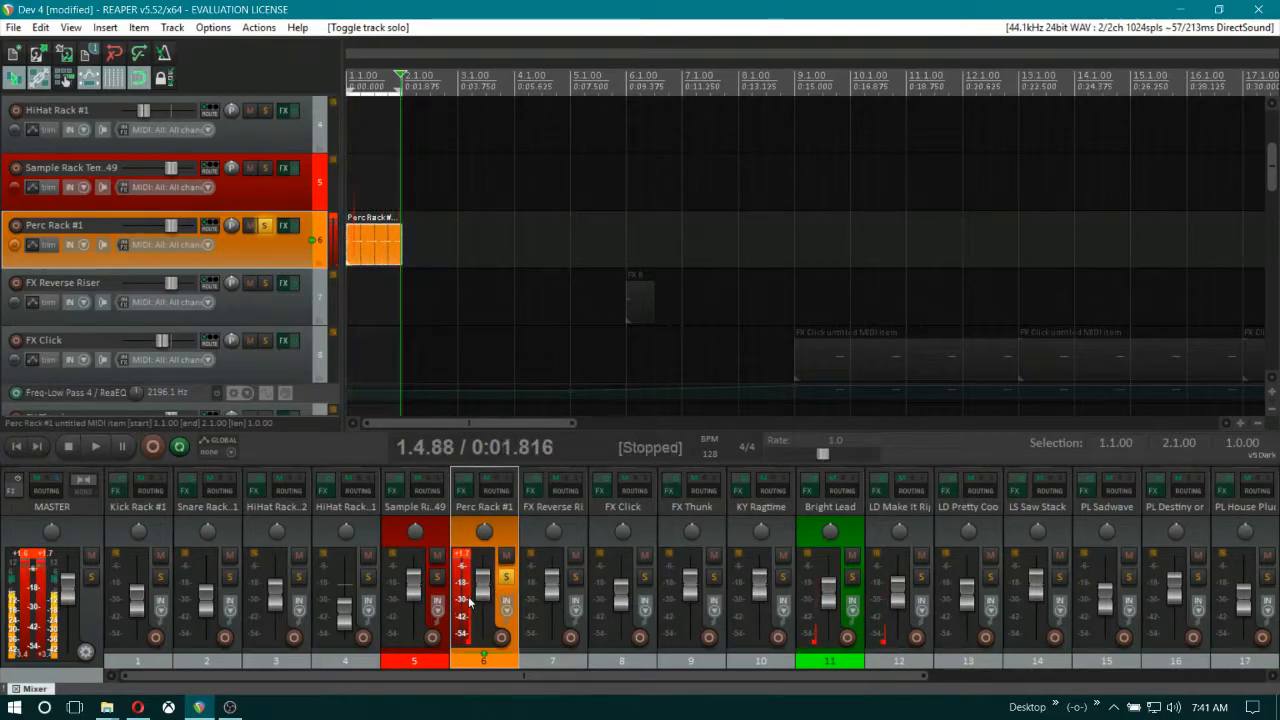
key("space")
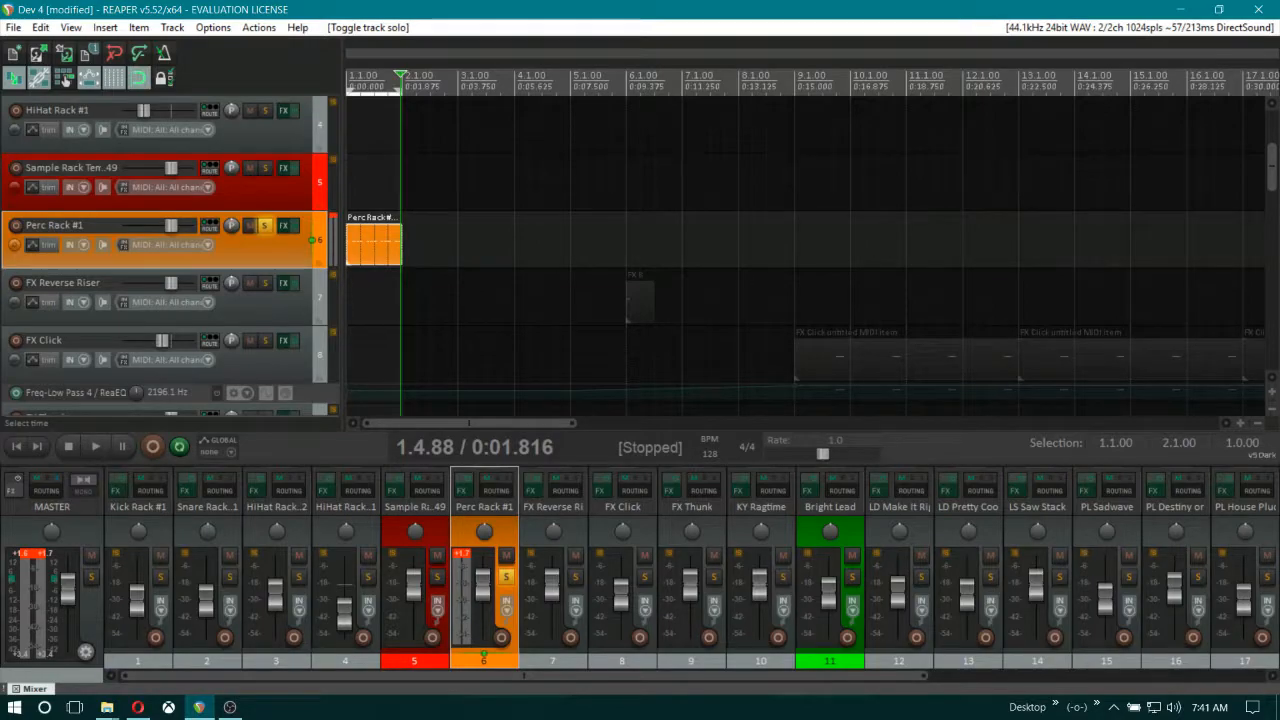
left_click(265, 226)
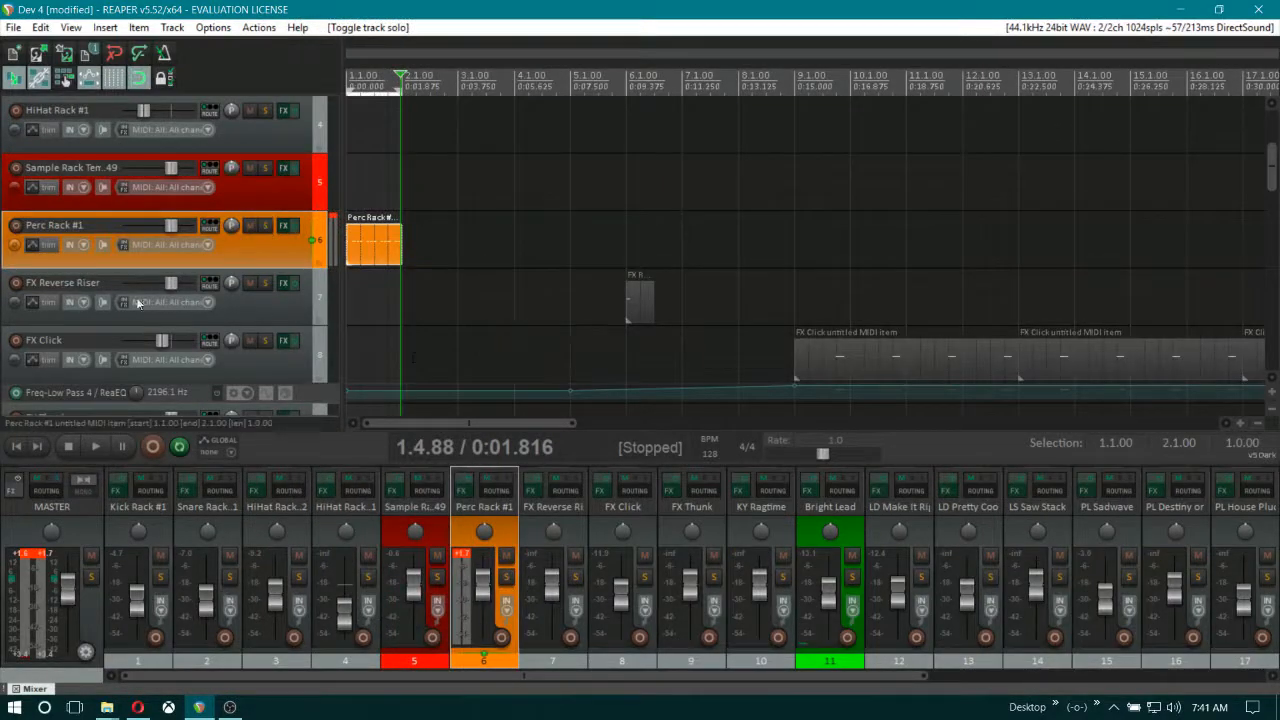
scroll(155, 297, "up", 3)
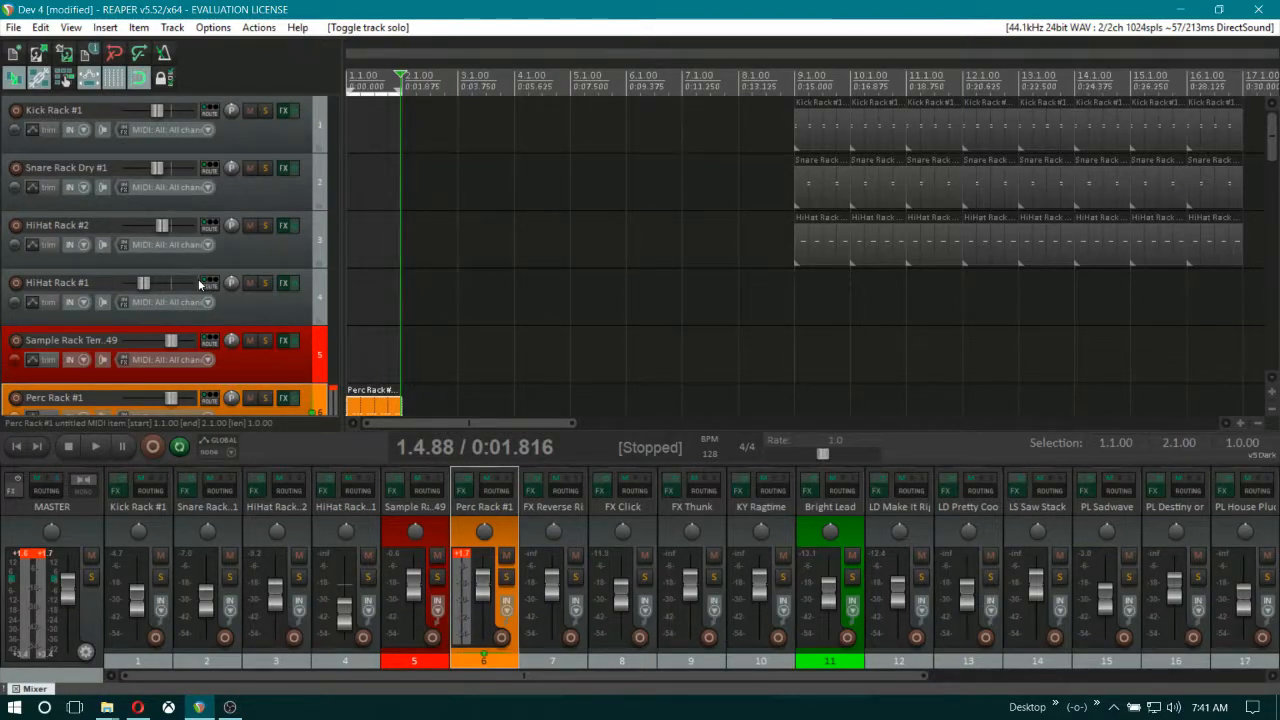
scroll(238, 265, "down", 5)
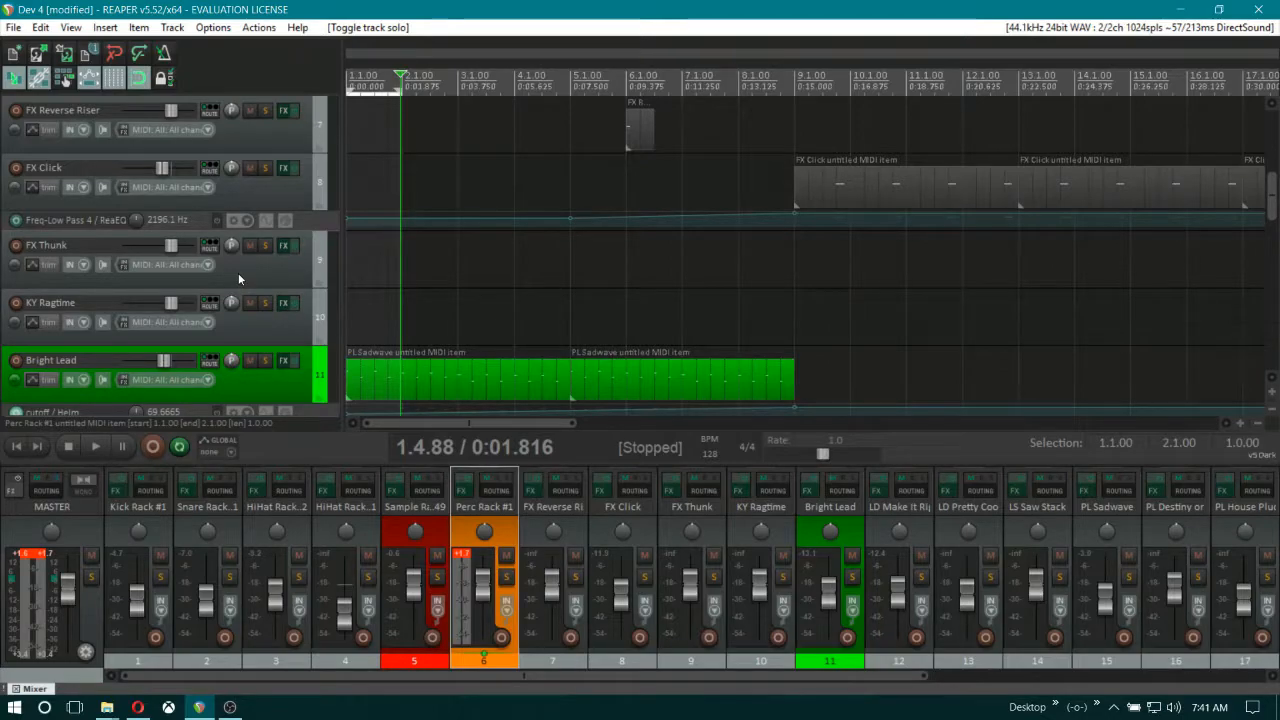
scroll(238, 278, "up", 5)
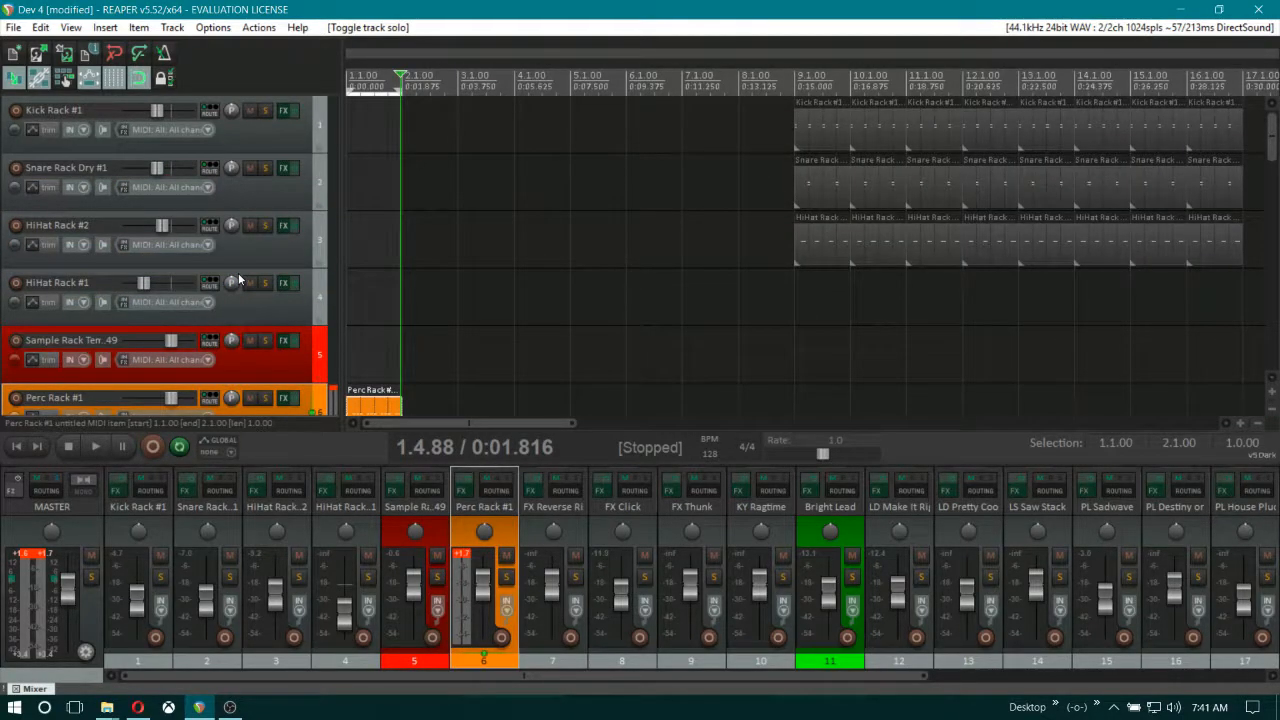